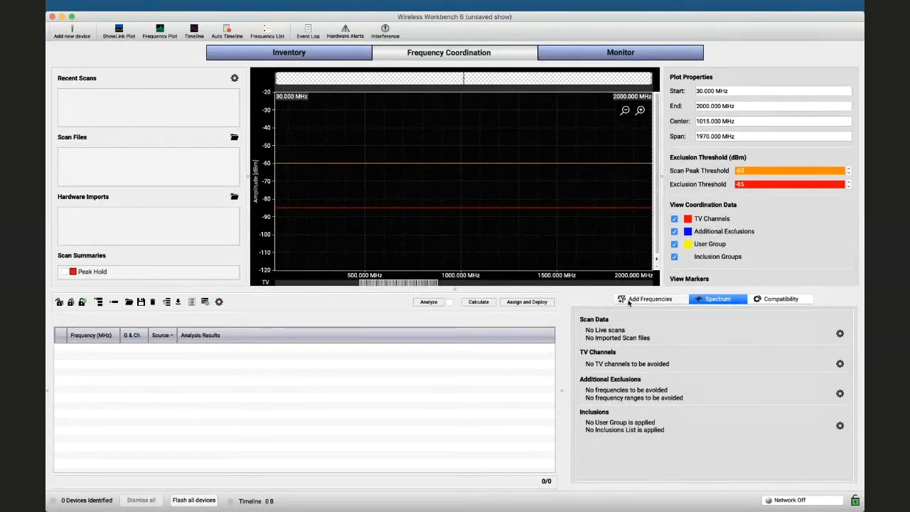
Step: Bring all frequencies from the inventory into the coordination workspace
{"action": "left_click", "coordinate": [650, 298]}
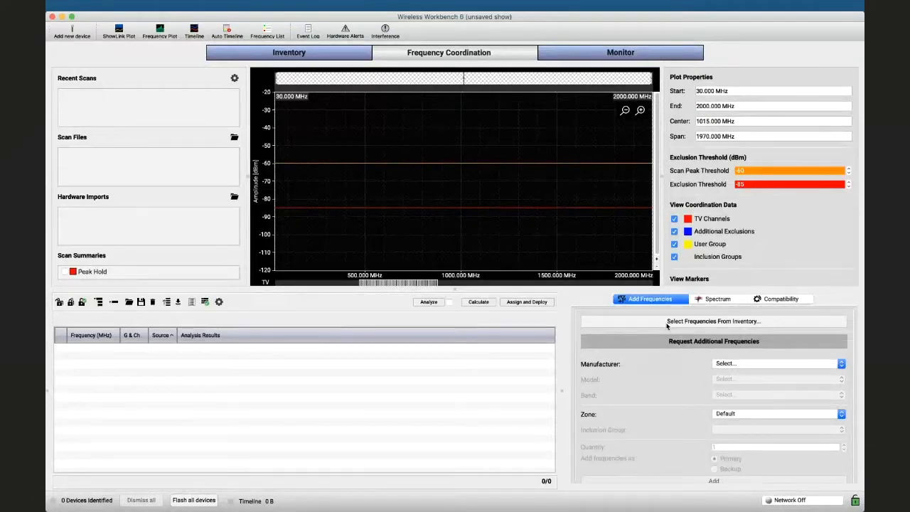
{"action": "left_click", "coordinate": [667, 323]}
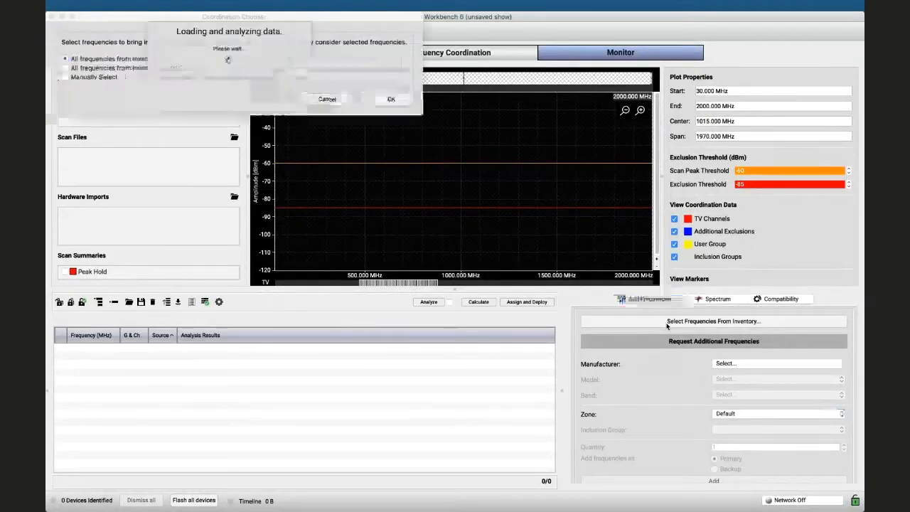
{"action": "left_click", "coordinate": [389, 103]}
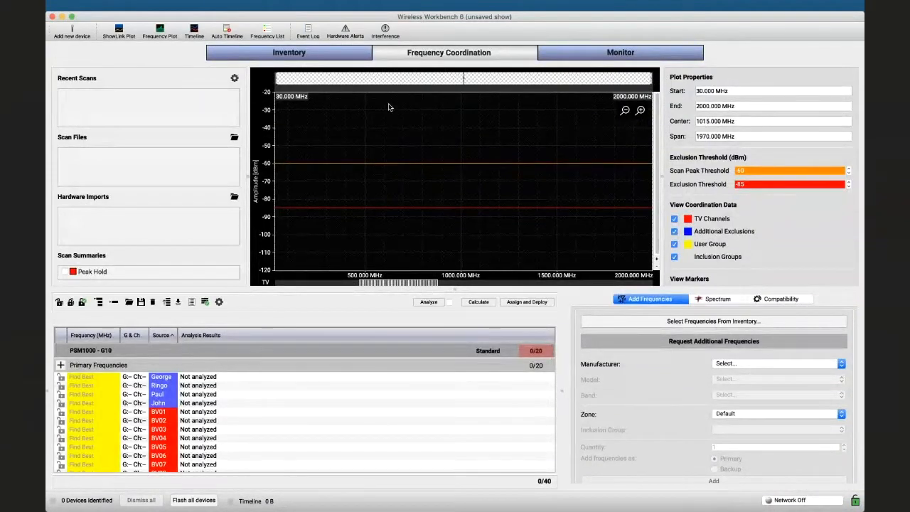
Step: Calculate compatible frequencies for all listed channels and stop the calculation while it is searching for additional backup frequencies
{"action": "scroll", "coordinate": [396, 387], "scroll_direction": "down", "scroll_amount": 2}
{"action": "scroll", "coordinate": [396, 405], "scroll_direction": "down", "scroll_amount": 5}
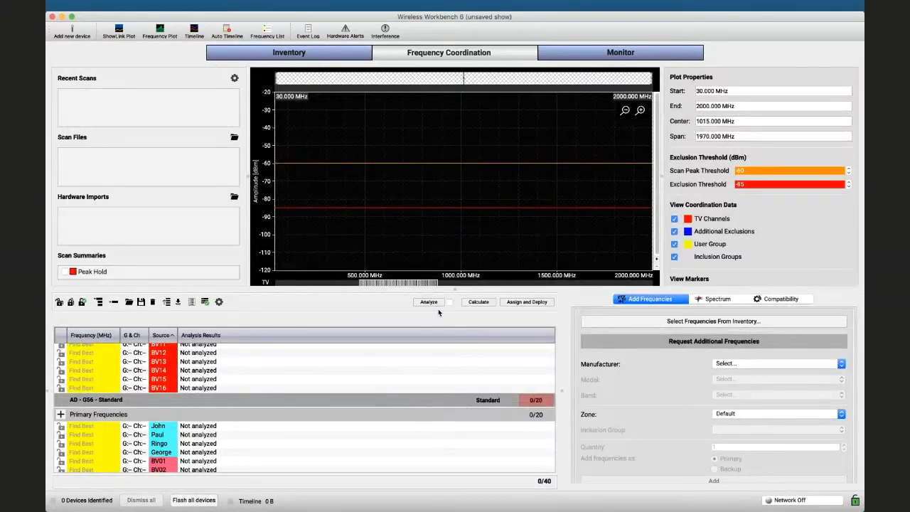
{"action": "left_click", "coordinate": [469, 304]}
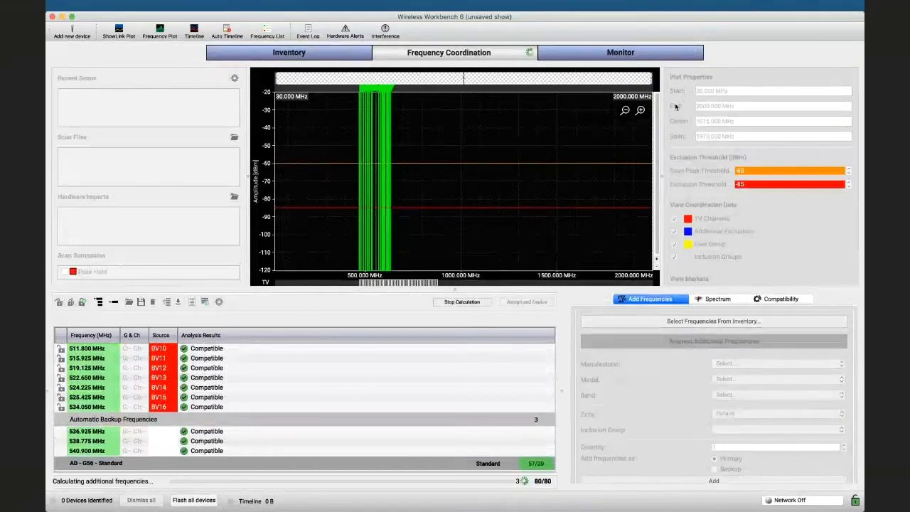
{"action": "left_click", "coordinate": [461, 302]}
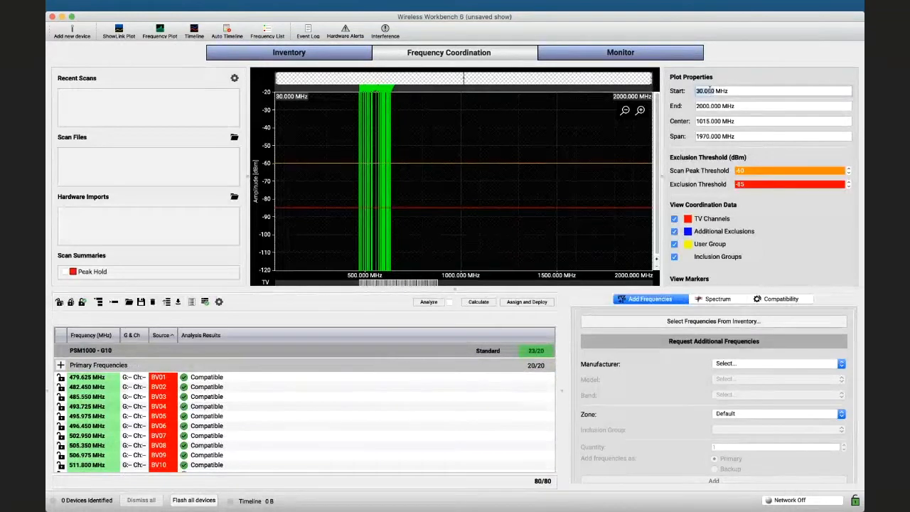
Step: Set the frequency plot's range to start at 470 MHz and end at 700 MHz
{"action": "type", "text": "470"}
{"action": "key", "text": "Return"}
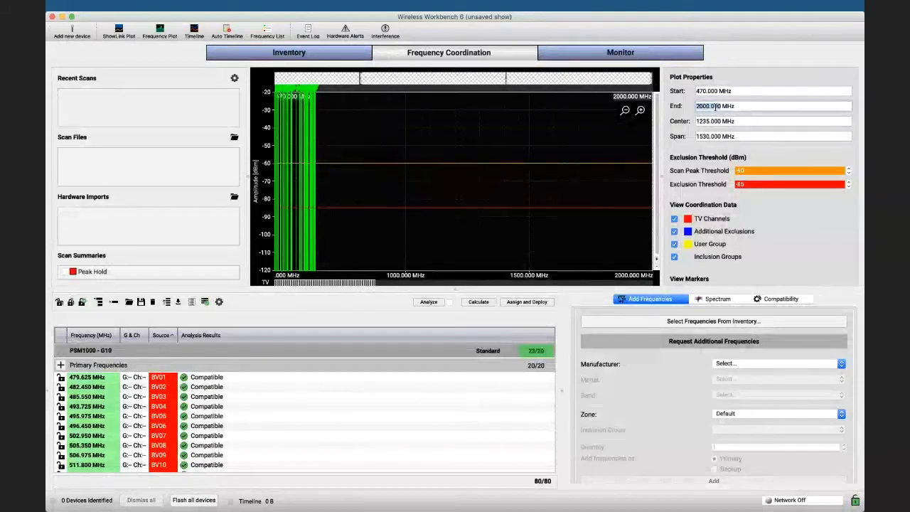
{"action": "double_click", "coordinate": [715, 106]}
{"action": "type", "text": "700"}
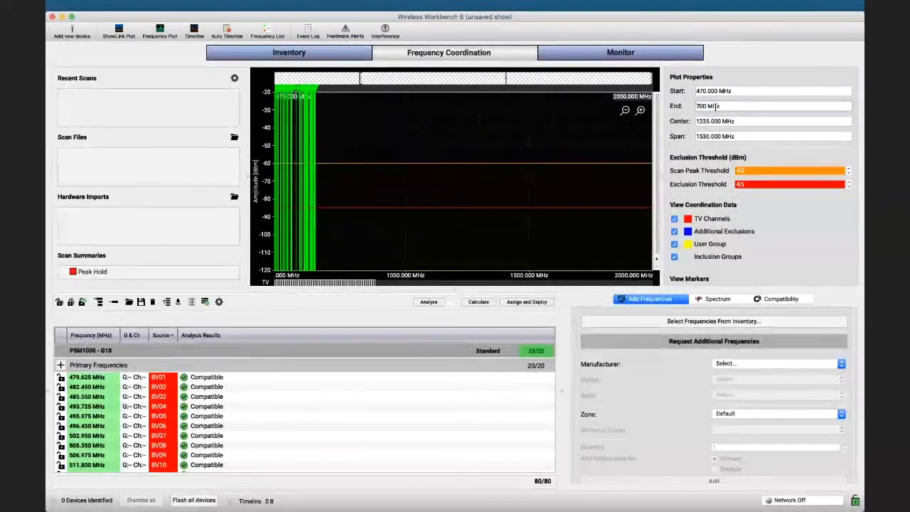
{"action": "key", "text": "Return"}
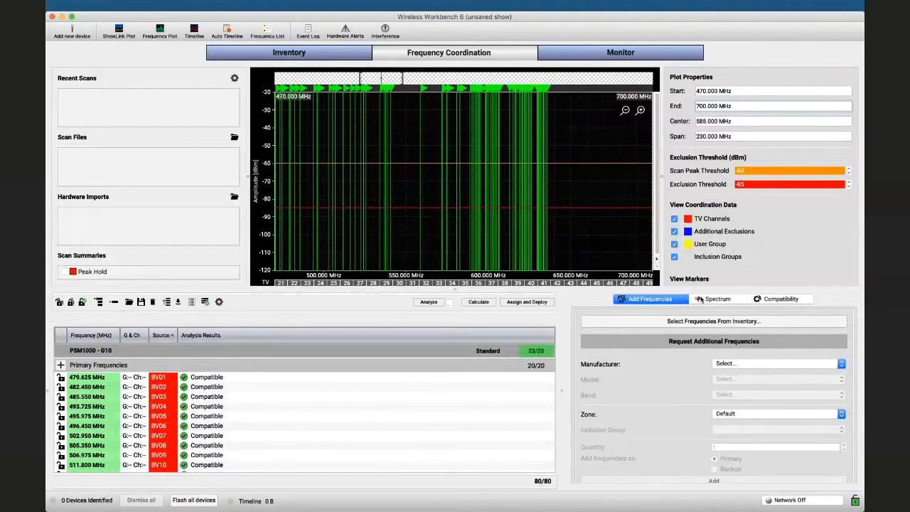
Step: Enable accounting for User Groups in the spectrum's Inclusions settings and open the management of user group lists
{"action": "left_click", "coordinate": [703, 299]}
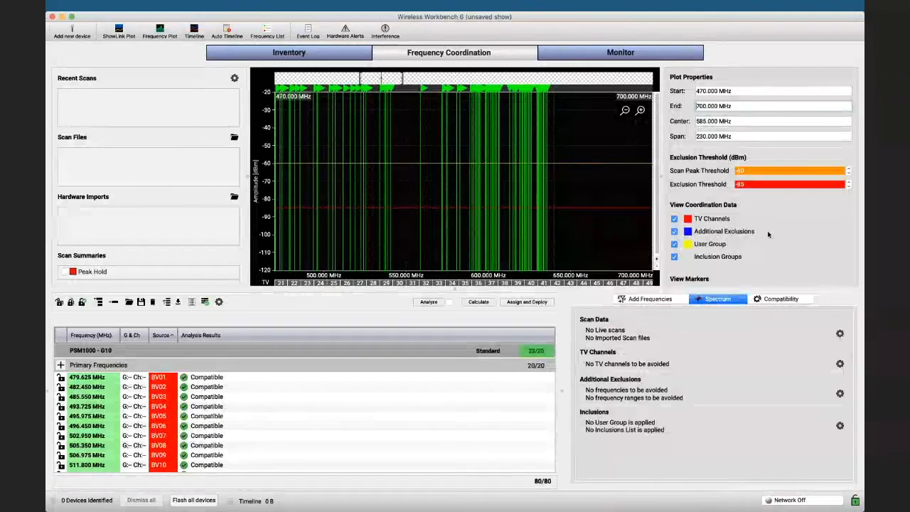
{"action": "left_click", "coordinate": [839, 426]}
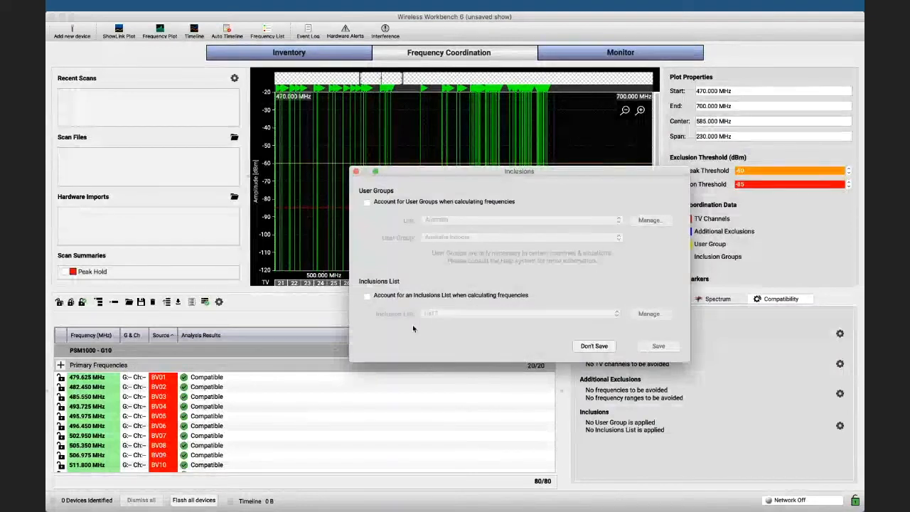
{"action": "left_click", "coordinate": [367, 203]}
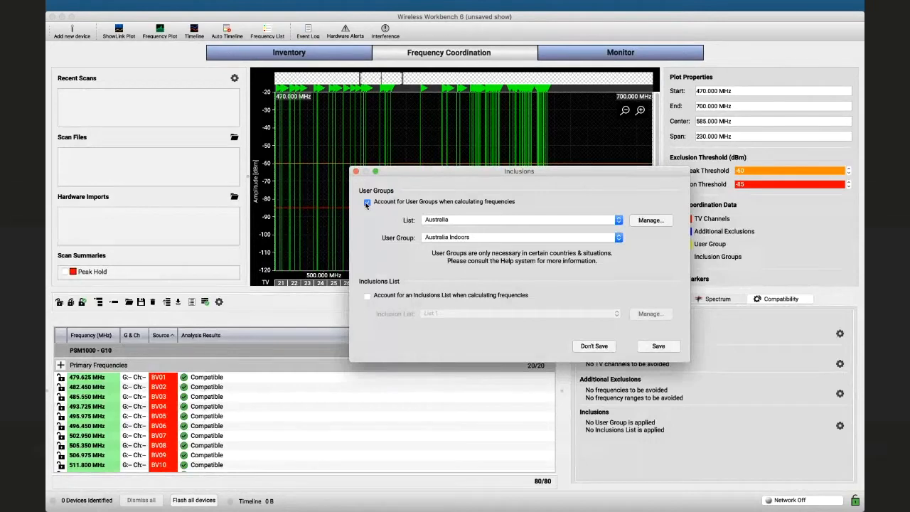
{"action": "left_click", "coordinate": [648, 220]}
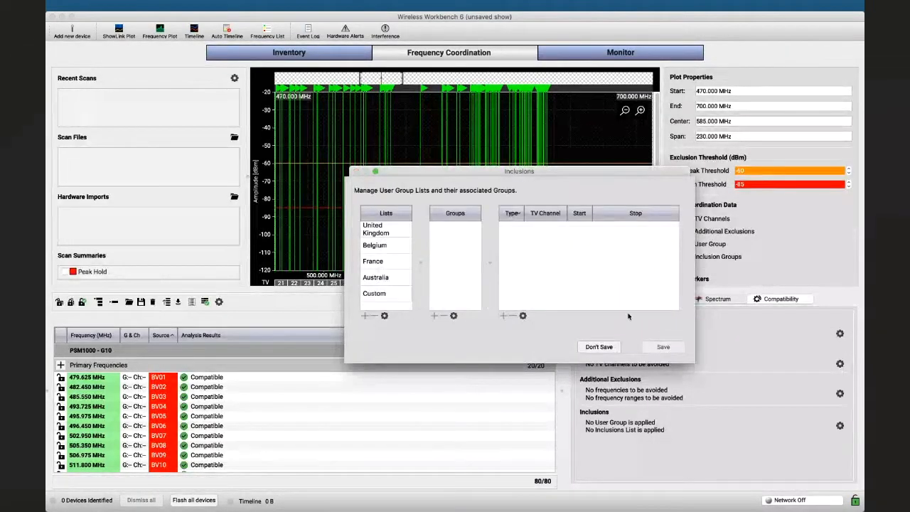
Step: Review the groups in the United Kingdom and Australia lists, including the frequency ranges for Australia indoors and outdoors
{"action": "left_click", "coordinate": [382, 233]}
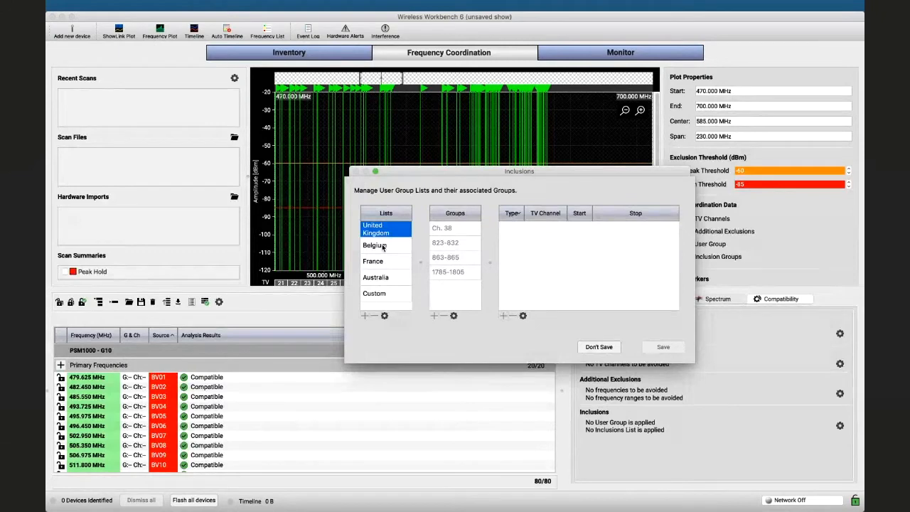
{"action": "left_click", "coordinate": [375, 277]}
{"action": "left_click", "coordinate": [454, 229]}
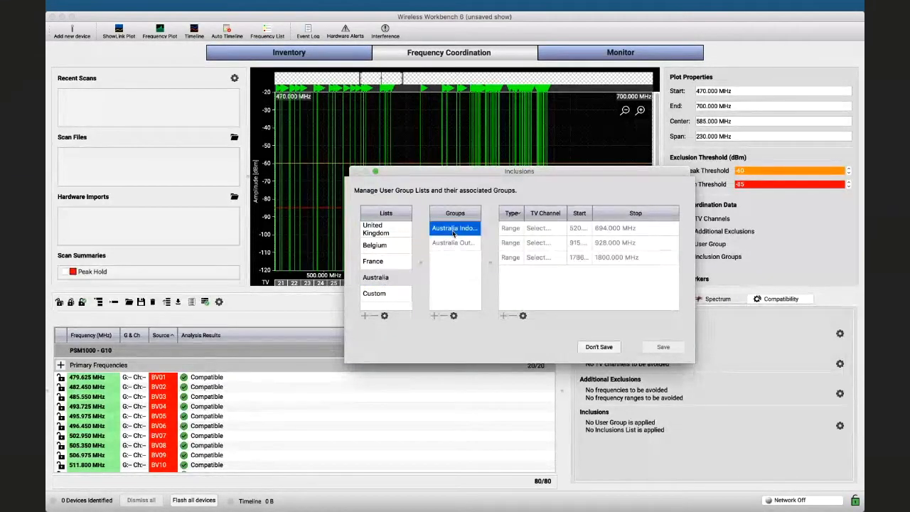
{"action": "left_click", "coordinate": [454, 243]}
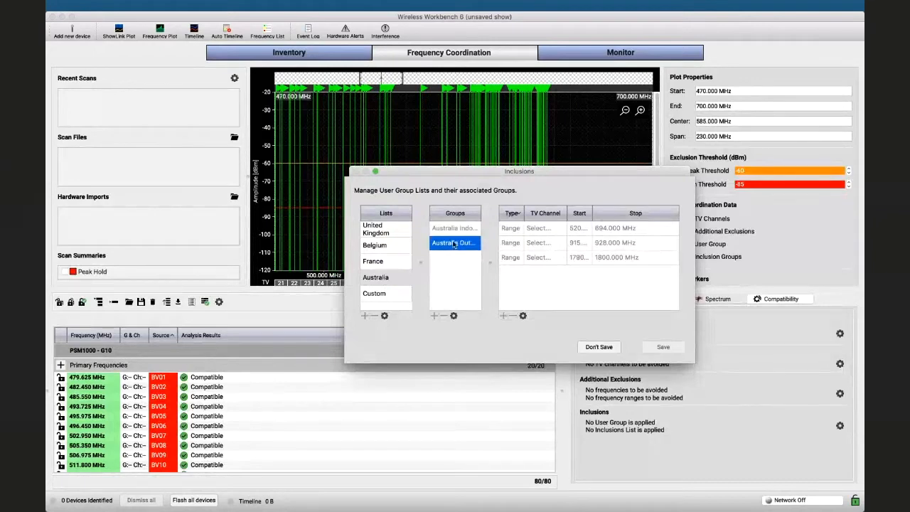
Step: Add a new user group to the Custom list and select it
{"action": "left_click", "coordinate": [380, 295]}
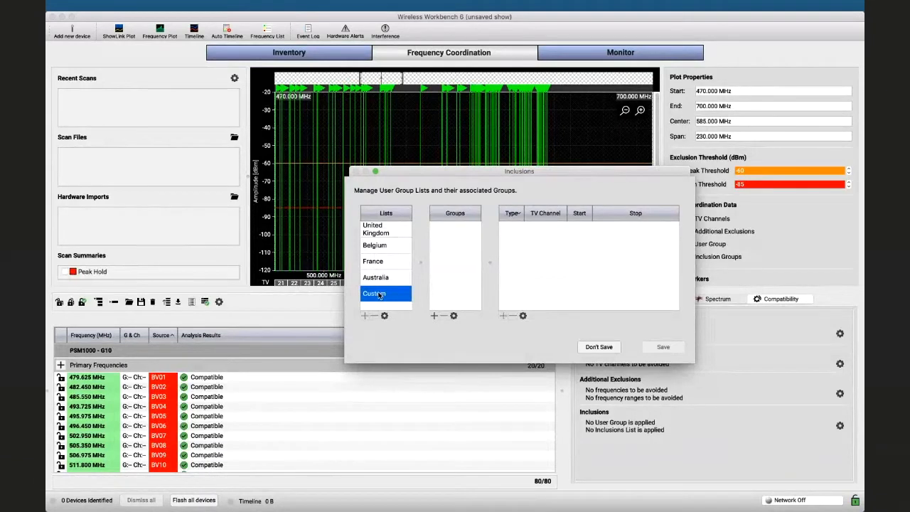
{"action": "left_click", "coordinate": [433, 316]}
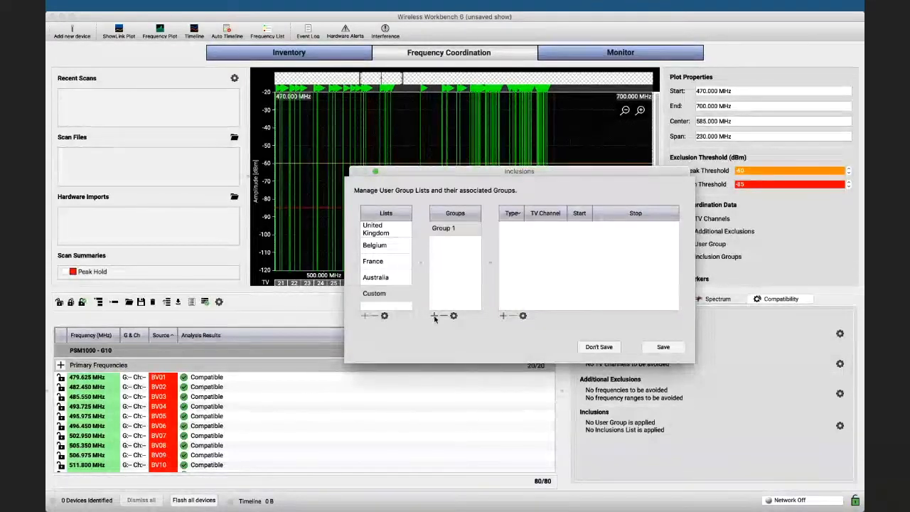
{"action": "left_click", "coordinate": [448, 228]}
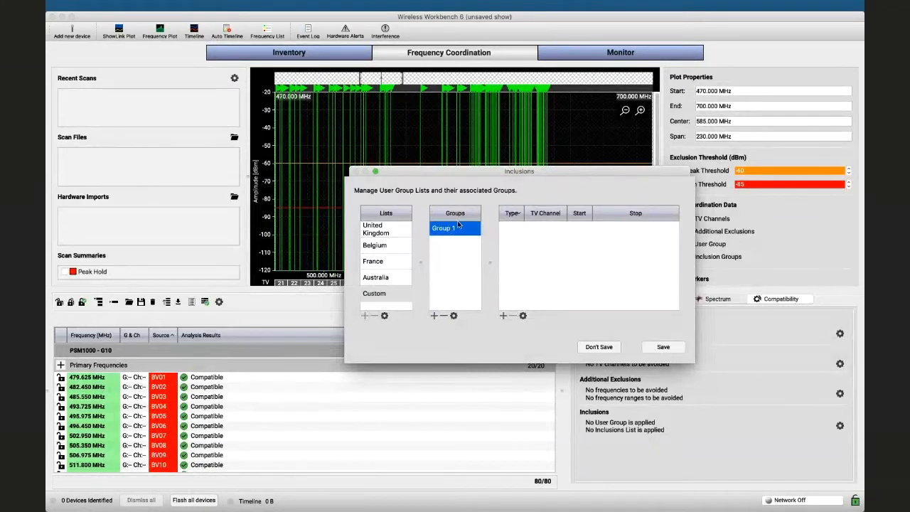
Step: Add a frequency range from 470 MHz to 604 MHz to the new custom group
{"action": "left_click", "coordinate": [503, 316]}
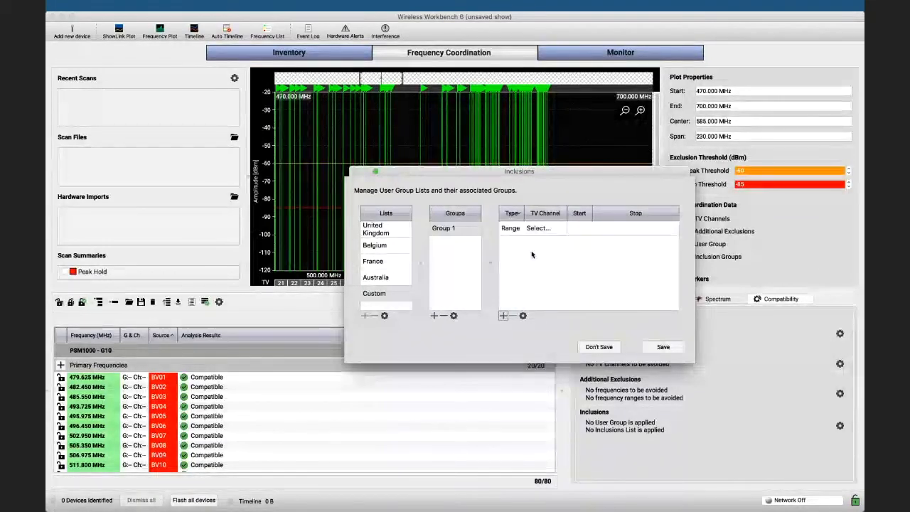
{"action": "left_click", "coordinate": [578, 228]}
{"action": "type", "text": "470..."}
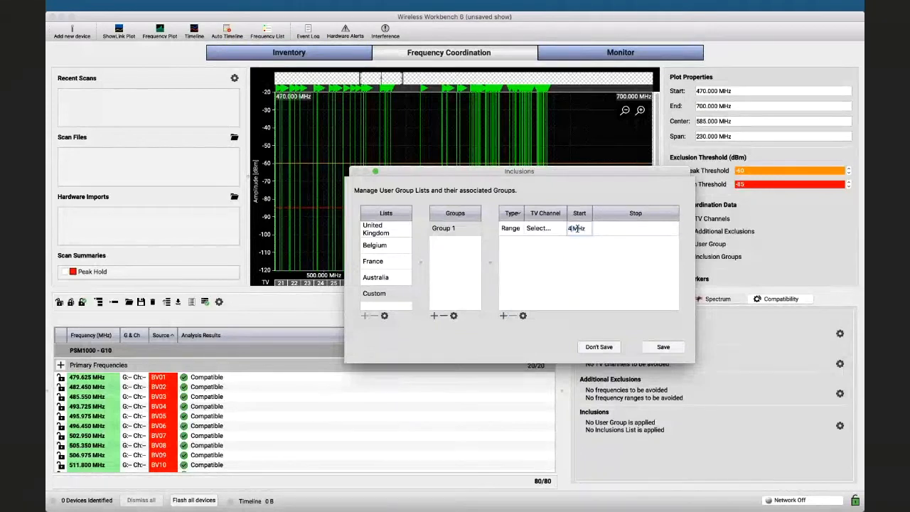
{"action": "left_click", "coordinate": [616, 230]}
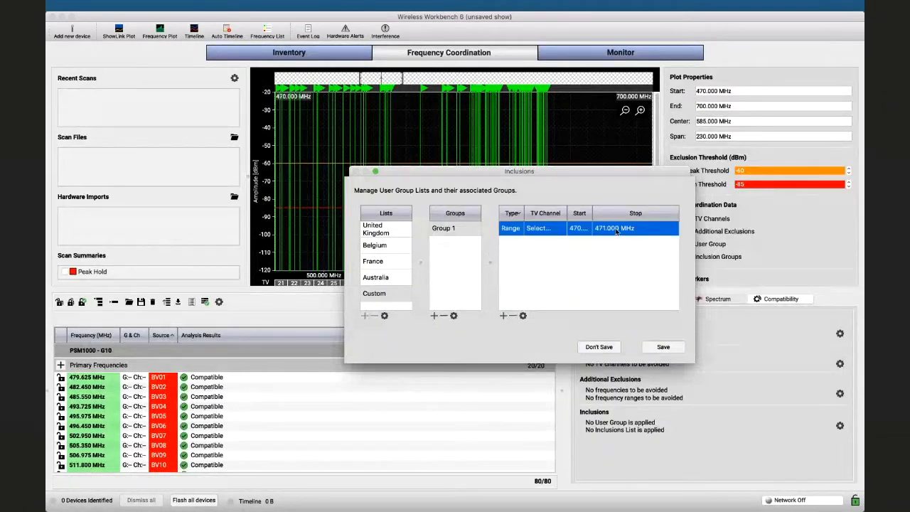
{"action": "left_click", "coordinate": [616, 229]}
{"action": "type", "text": "604"}
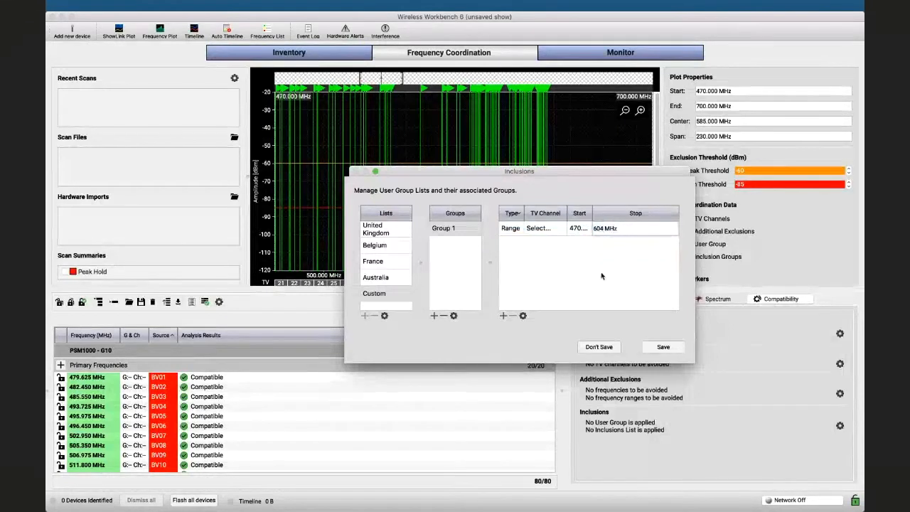
{"action": "key", "text": "Return"}
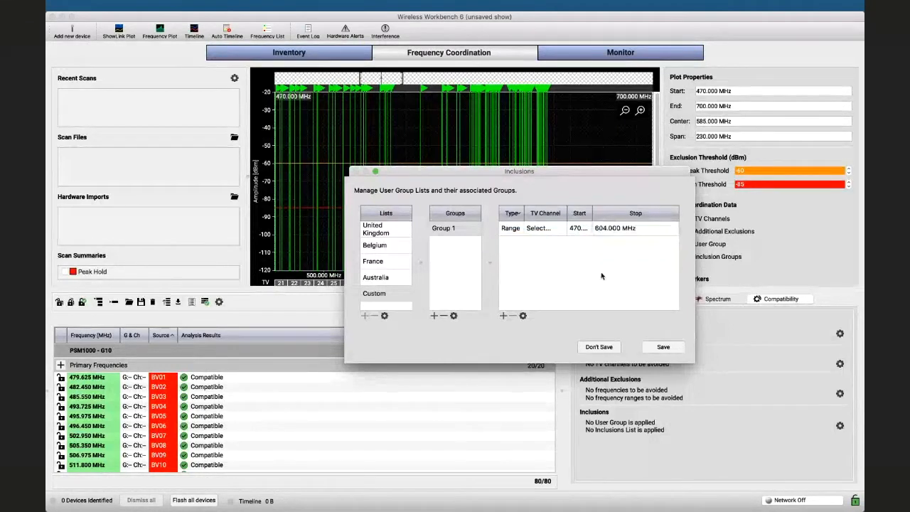
Step: Rename the custom group as Egypt and save the user group lists
{"action": "double_click", "coordinate": [451, 230]}
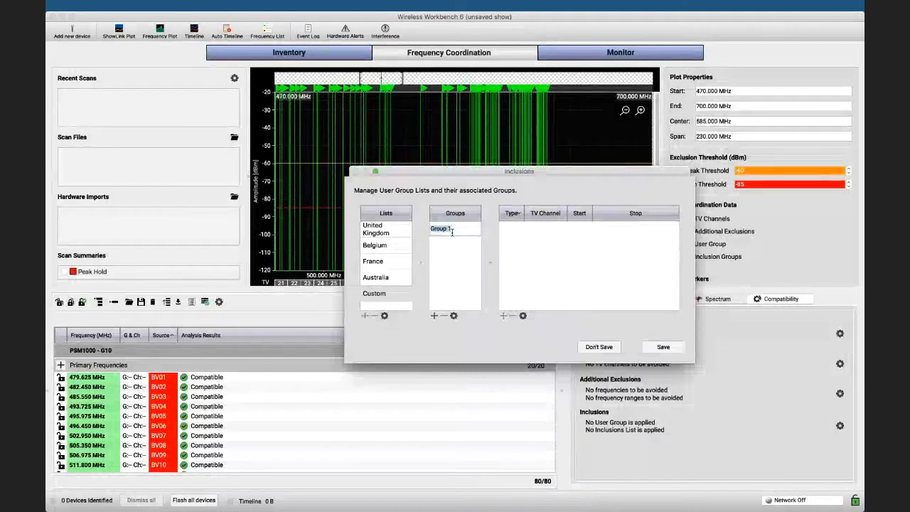
{"action": "type", "text": "E"}
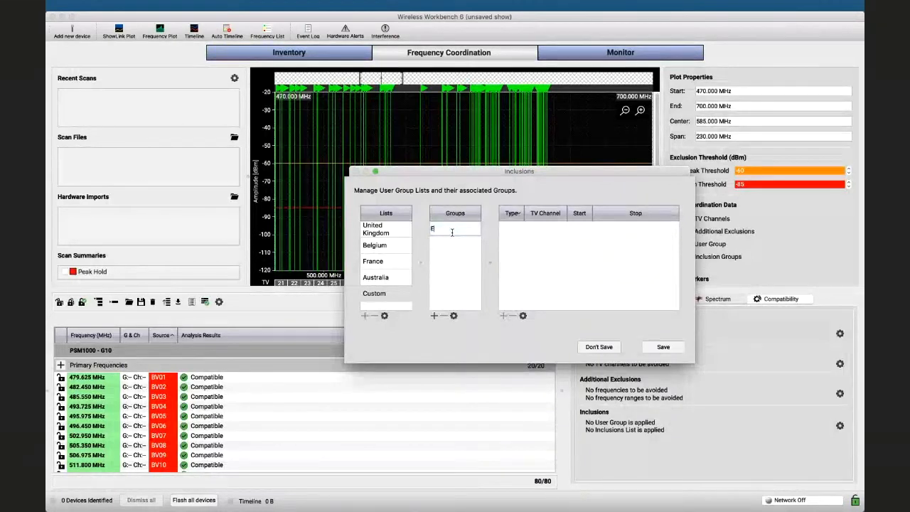
{"action": "type", "text": "gypt"}
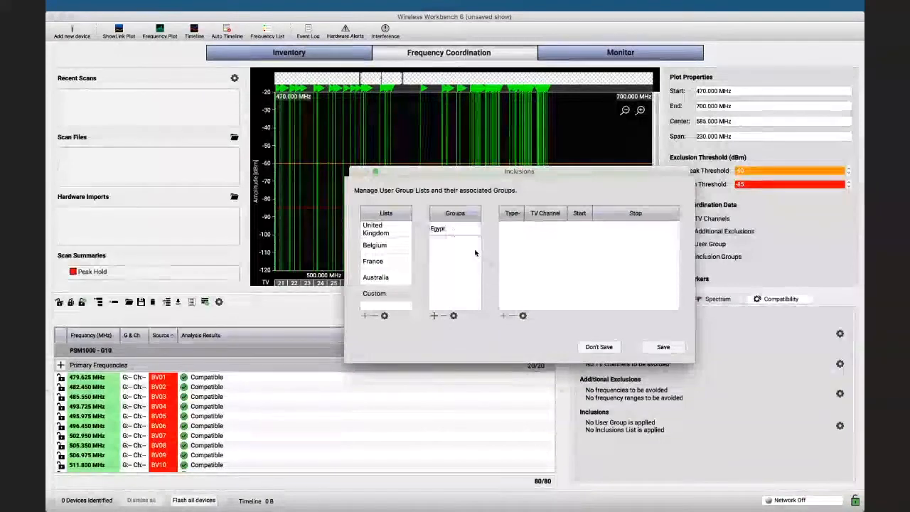
{"action": "left_click", "coordinate": [465, 264]}
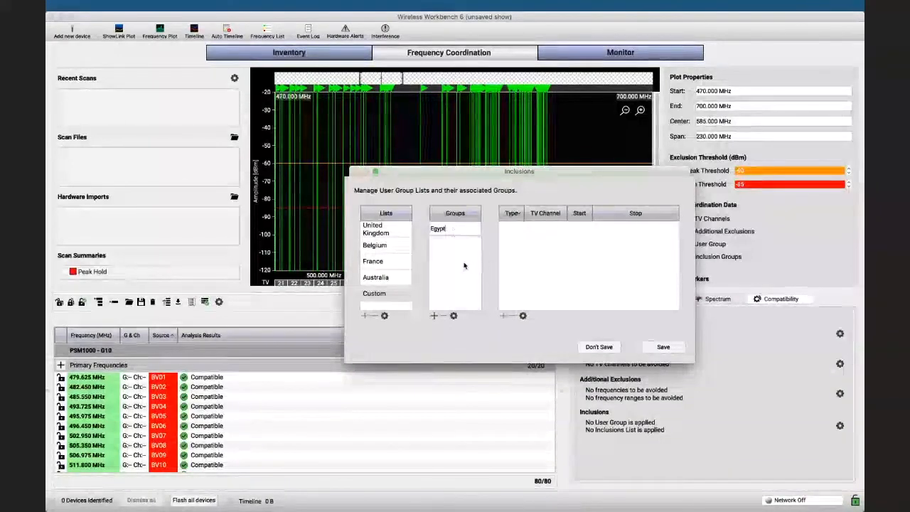
{"action": "left_click", "coordinate": [660, 347]}
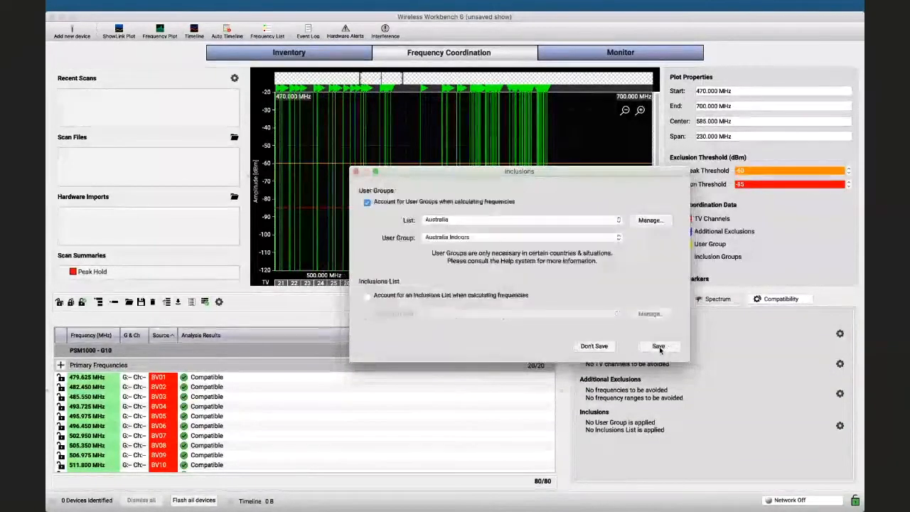
Step: Choose the Custom list with the Egypt user group for frequency calculations and save the Inclusions settings
{"action": "left_click", "coordinate": [581, 225]}
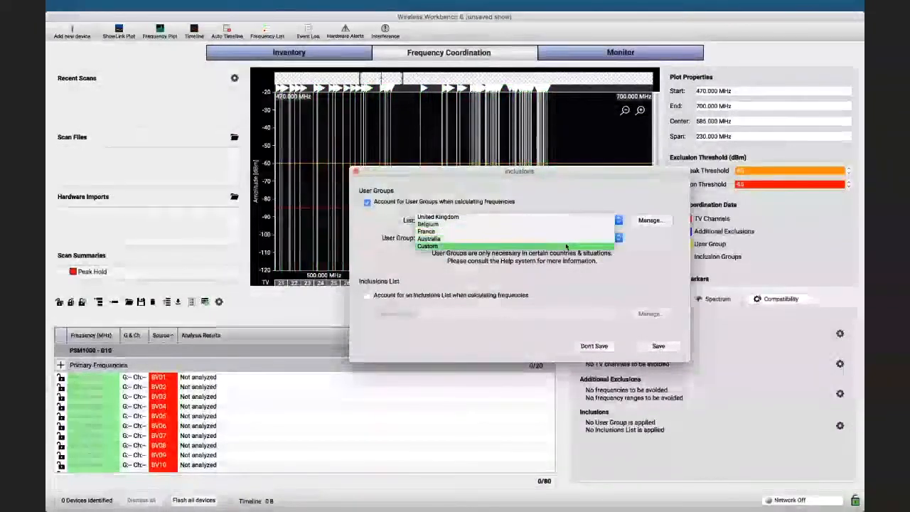
{"action": "left_click", "coordinate": [566, 246]}
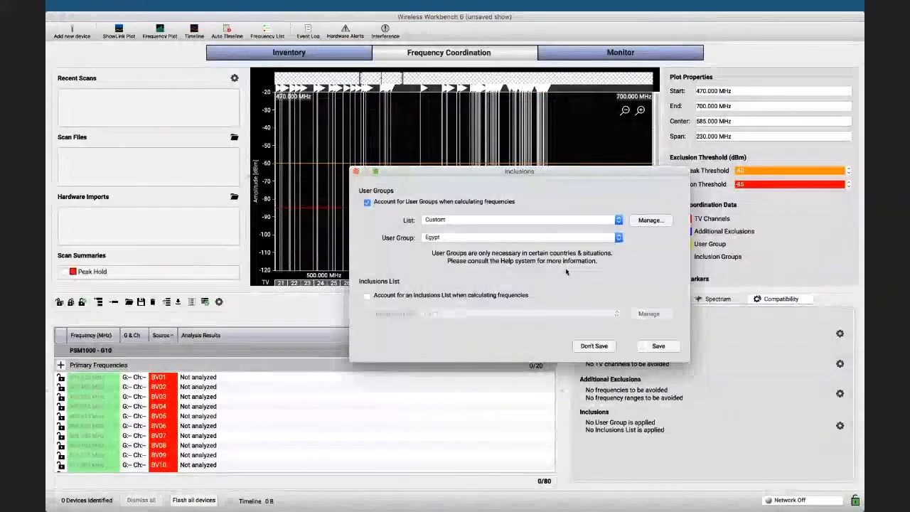
{"action": "left_click", "coordinate": [659, 347]}
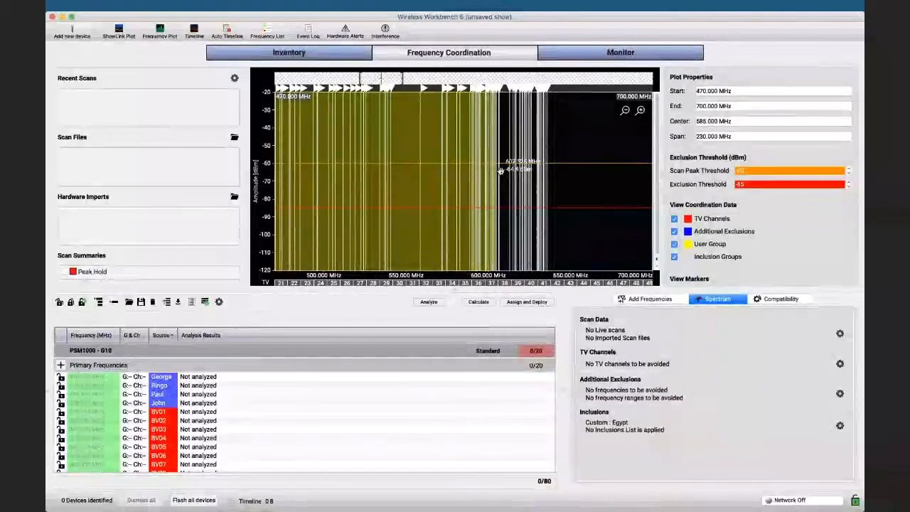
Step: Turn the backup frequency markers back on in the plot and recalculate the frequencies with the Egypt user group applied
{"action": "scroll", "coordinate": [733, 248], "scroll_direction": "down", "scroll_amount": 3}
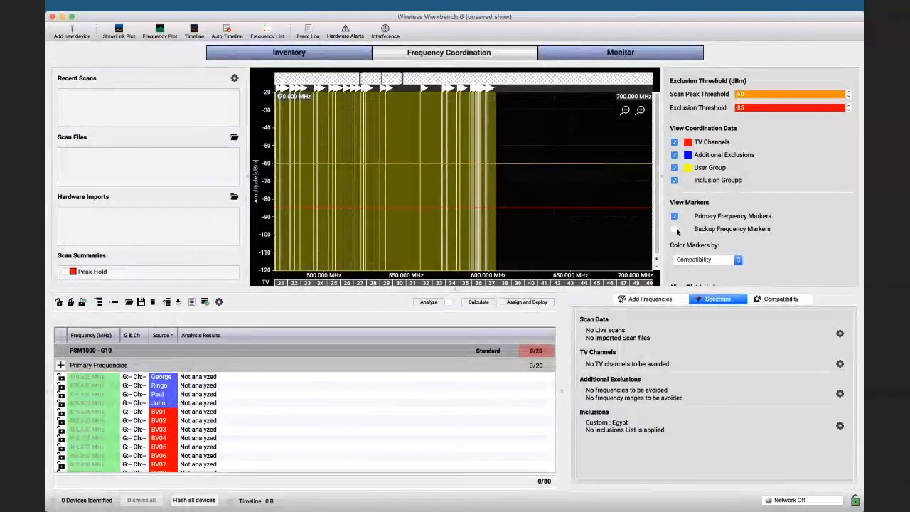
{"action": "left_click", "coordinate": [674, 229]}
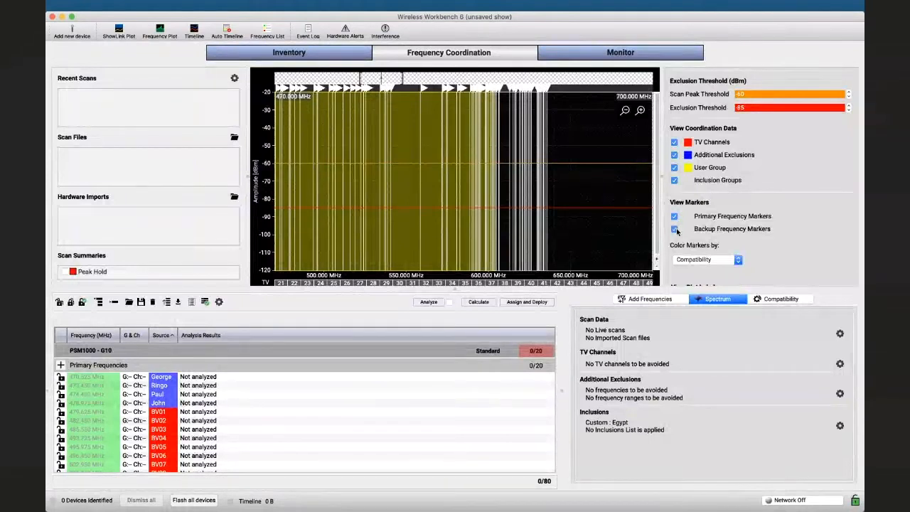
{"action": "left_click", "coordinate": [479, 302]}
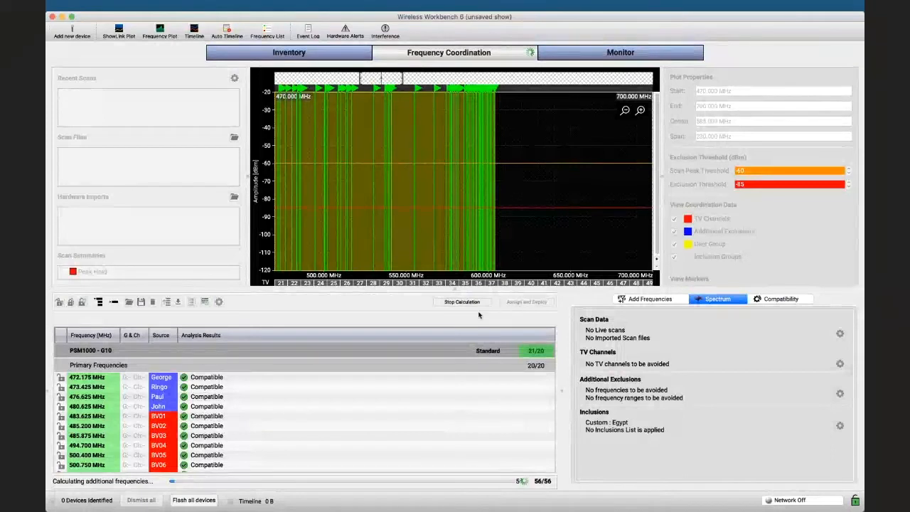
Step: Stop the running calculation and recalculate the workspace frequencies, stopping the search for additional backups
{"action": "scroll", "coordinate": [471, 350], "scroll_direction": "down", "scroll_amount": 3}
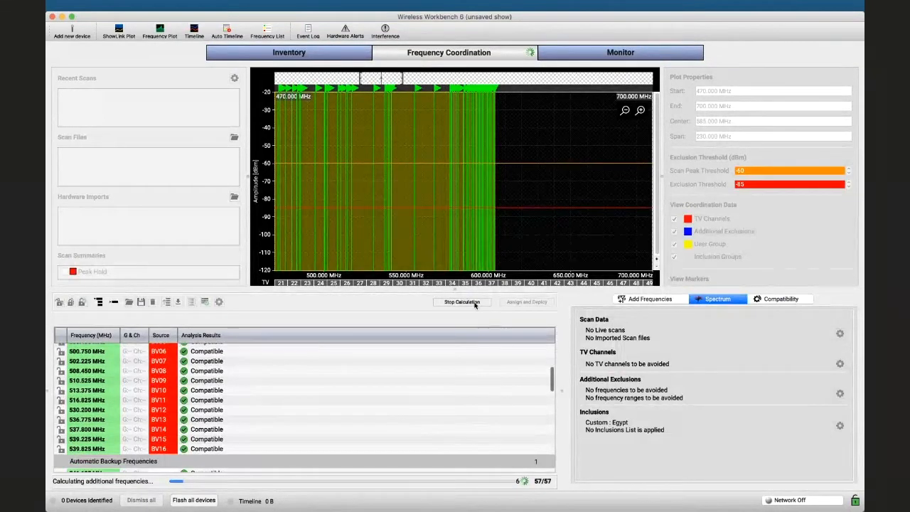
{"action": "left_click", "coordinate": [475, 305]}
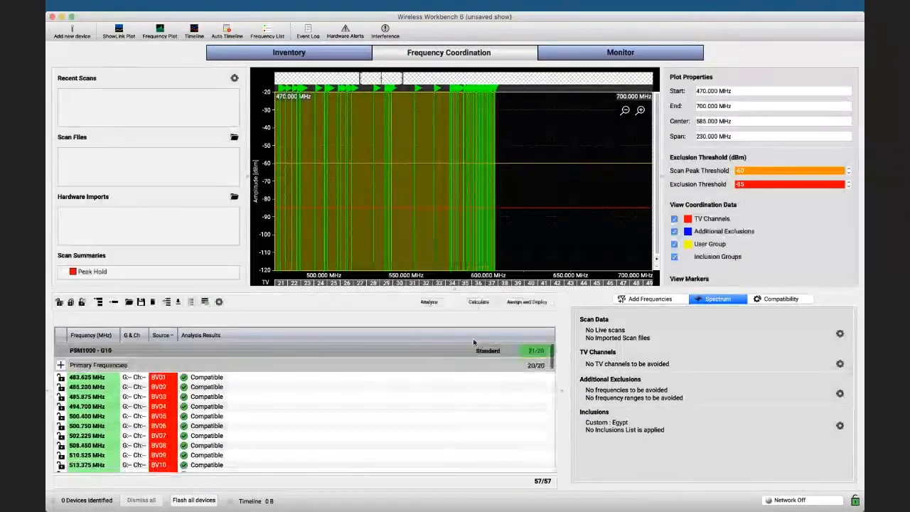
{"action": "left_click", "coordinate": [475, 302]}
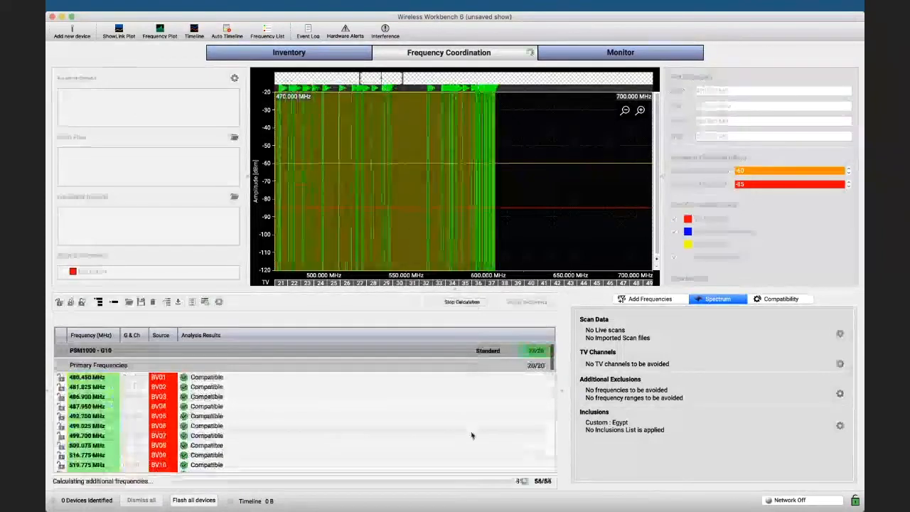
{"action": "left_click", "coordinate": [461, 302]}
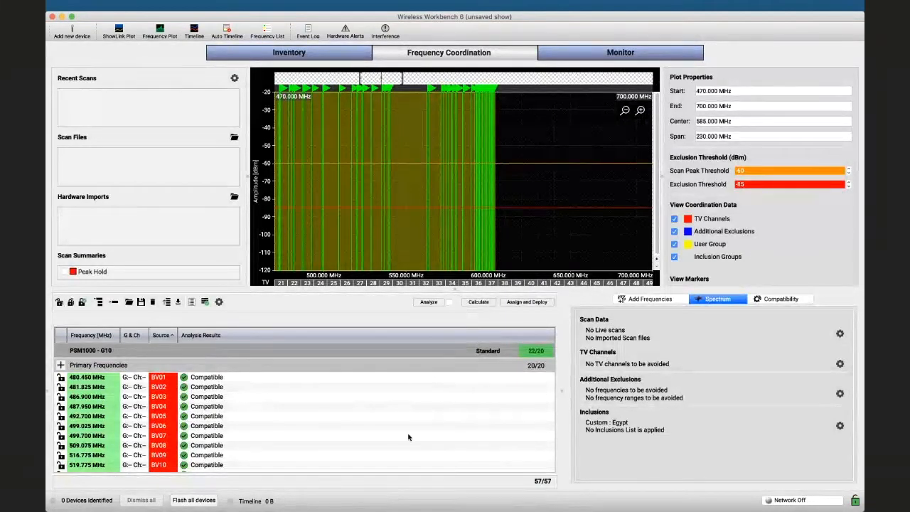
Step: Review the calculated primary and backup frequencies, and clear the entire coordination workspace
{"action": "scroll", "coordinate": [408, 436], "scroll_direction": "down", "scroll_amount": 10}
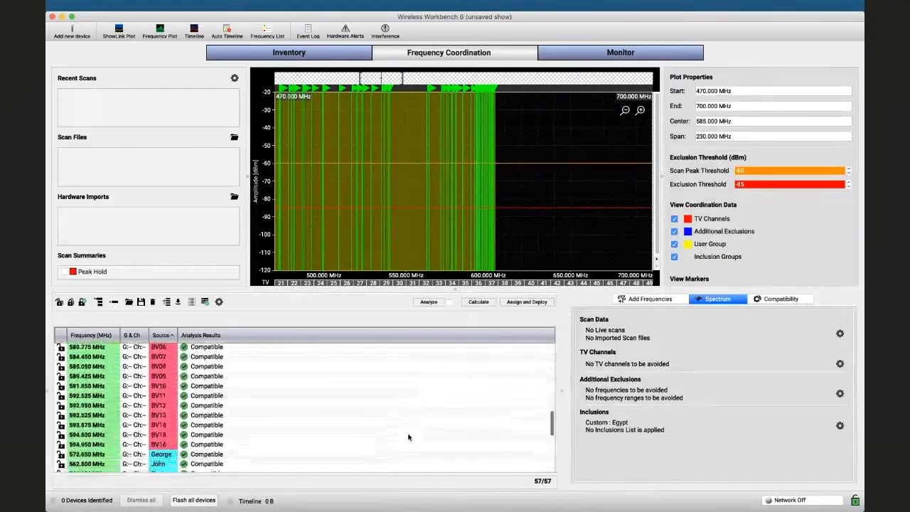
{"action": "scroll", "coordinate": [408, 436], "scroll_direction": "down", "scroll_amount": 10}
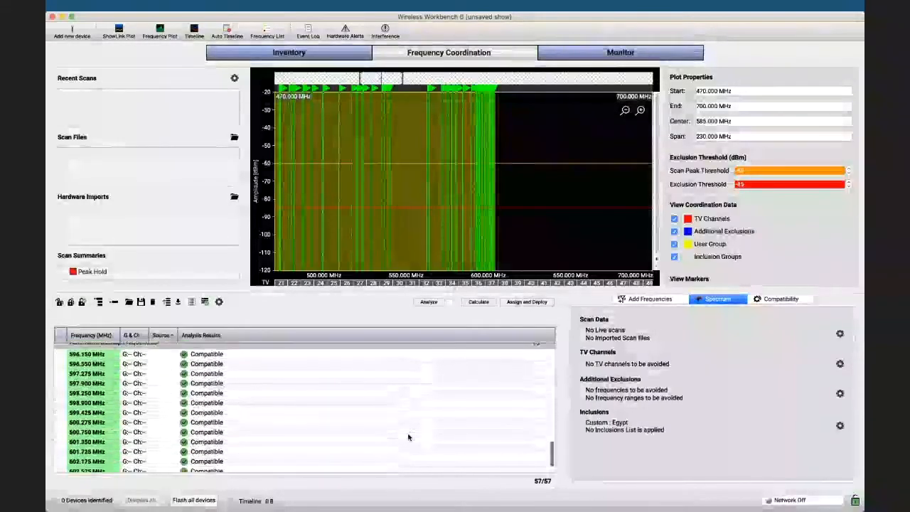
{"action": "scroll", "coordinate": [408, 436], "scroll_direction": "down", "scroll_amount": 3}
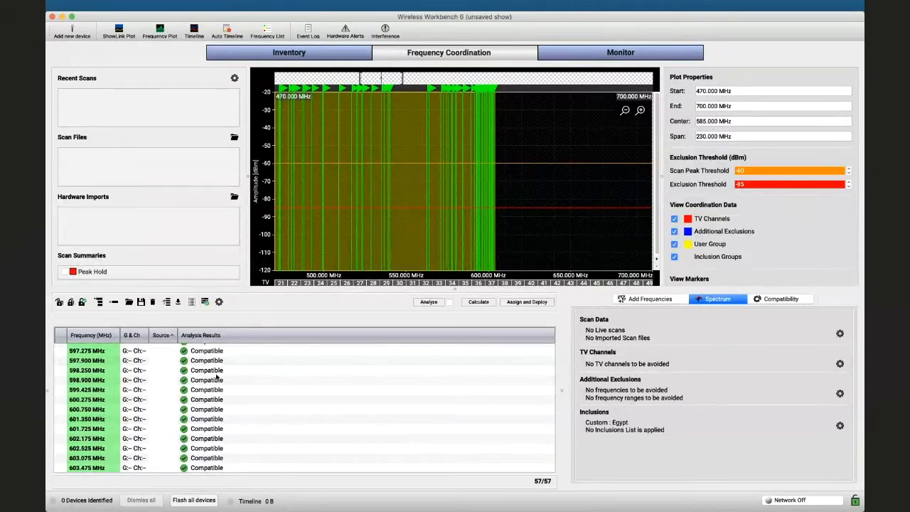
{"action": "left_click", "coordinate": [151, 305]}
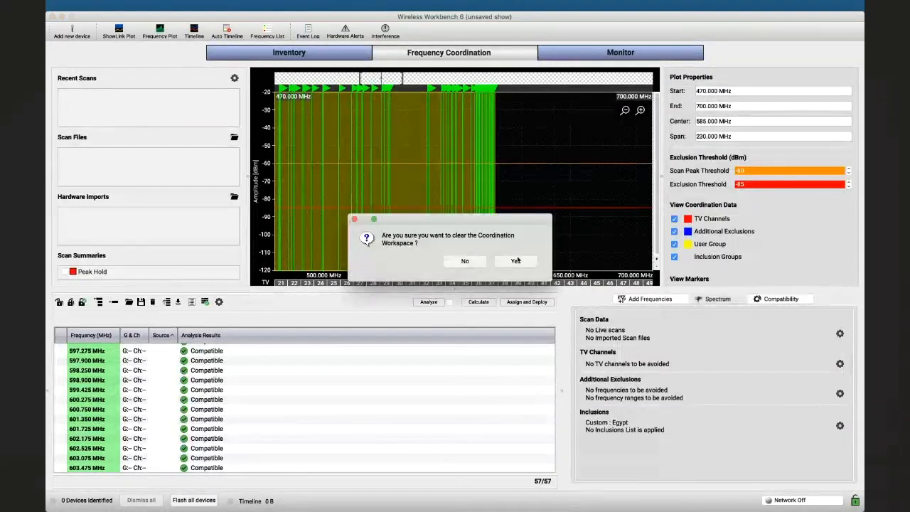
{"action": "left_click", "coordinate": [516, 261]}
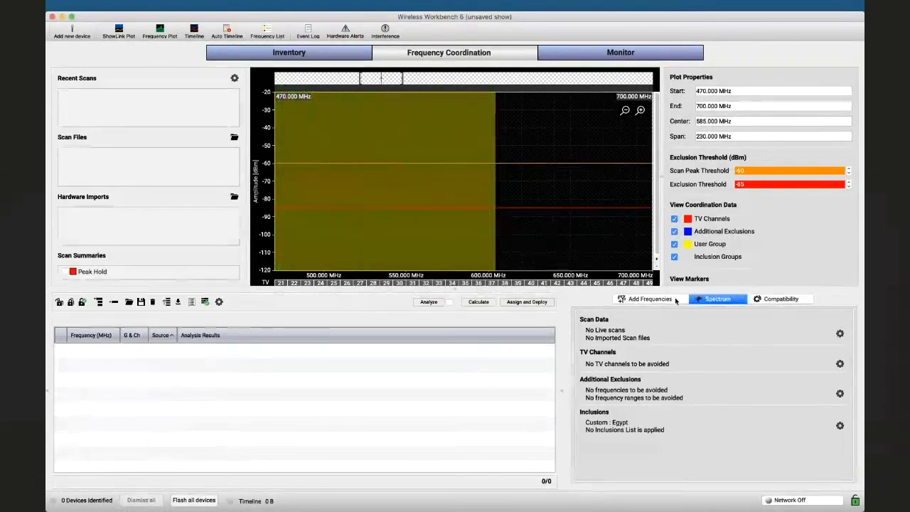
Step: Manually select inventory frequencies for the workspace, including the four blue PSM1000 G10 channels and the red PSM1000 channel BV01
{"action": "left_click", "coordinate": [657, 299]}
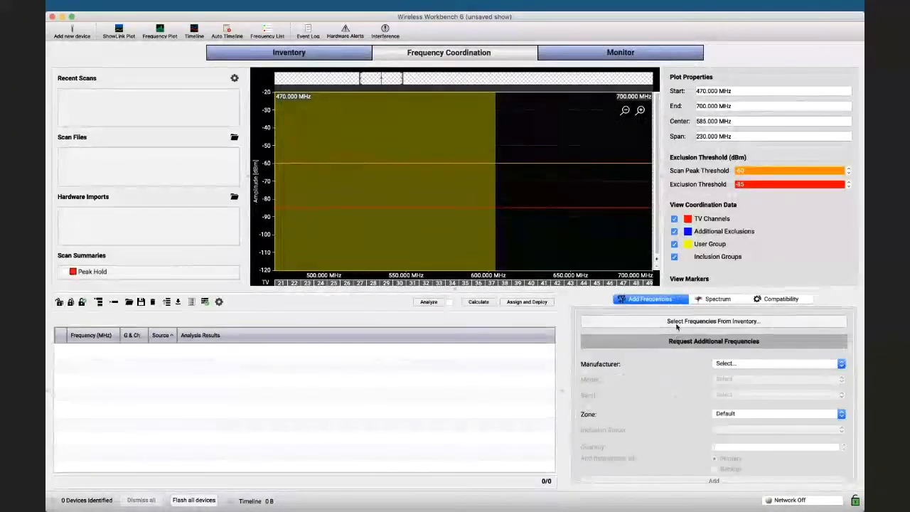
{"action": "left_click", "coordinate": [713, 321]}
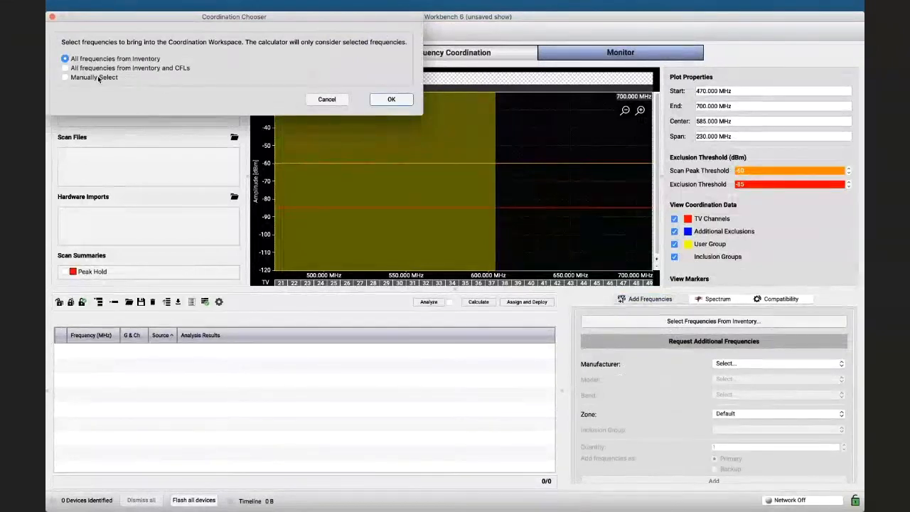
{"action": "left_click", "coordinate": [94, 77]}
{"action": "scroll", "coordinate": [84, 157], "scroll_direction": "down", "scroll_amount": 2}
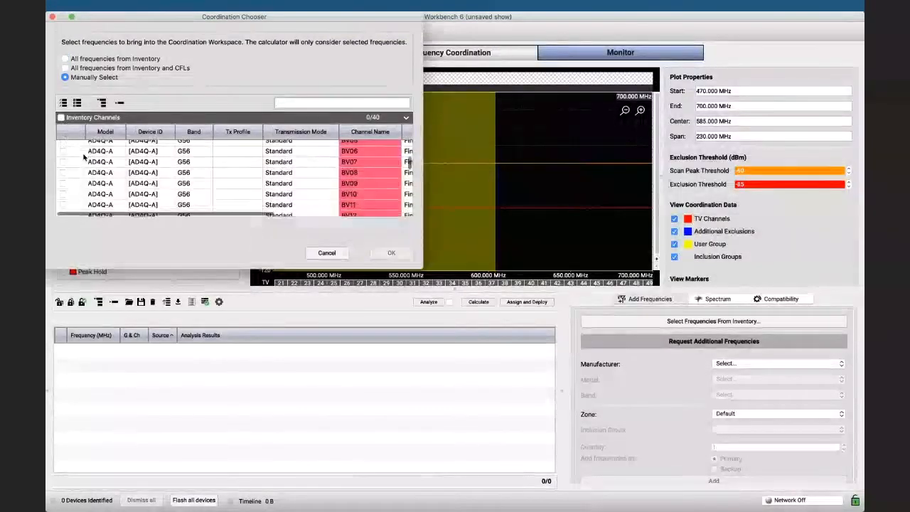
{"action": "scroll", "coordinate": [84, 158], "scroll_direction": "up", "scroll_amount": 5}
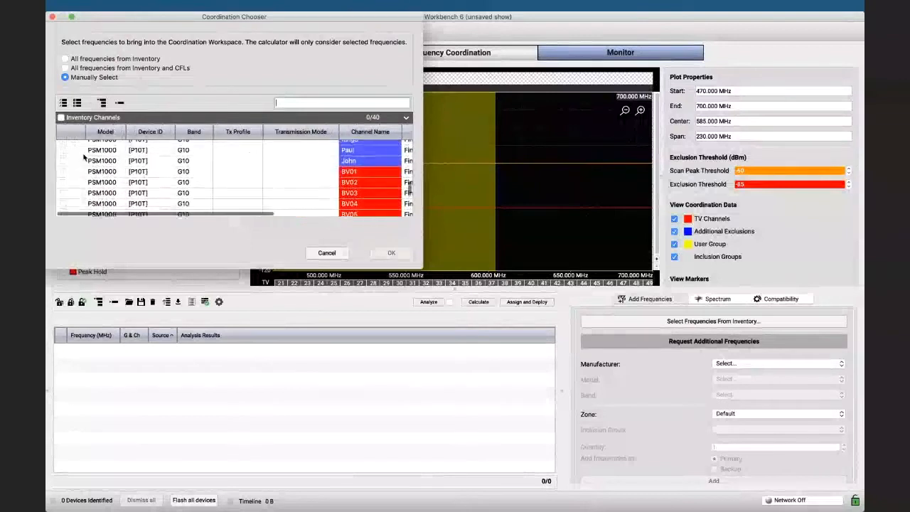
{"action": "scroll", "coordinate": [74, 161], "scroll_direction": "up", "scroll_amount": 2}
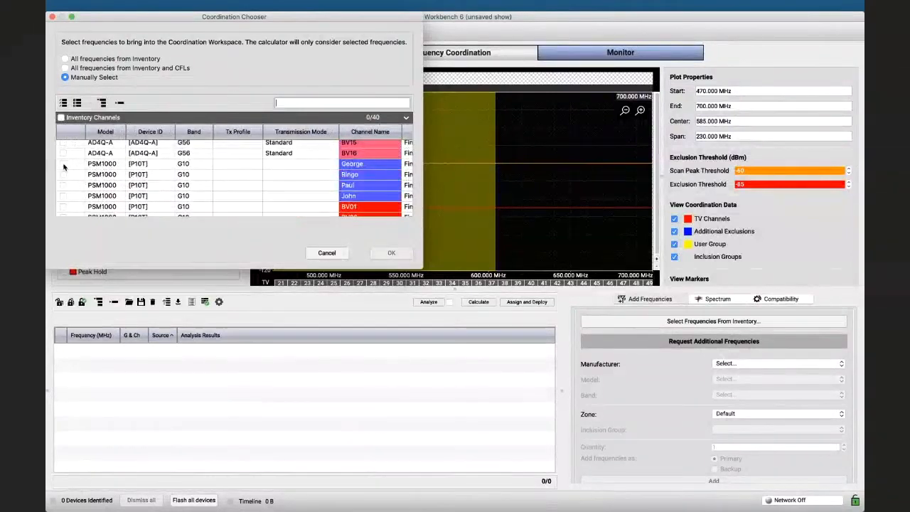
{"action": "left_click", "coordinate": [62, 164]}
{"action": "left_click", "coordinate": [63, 174]}
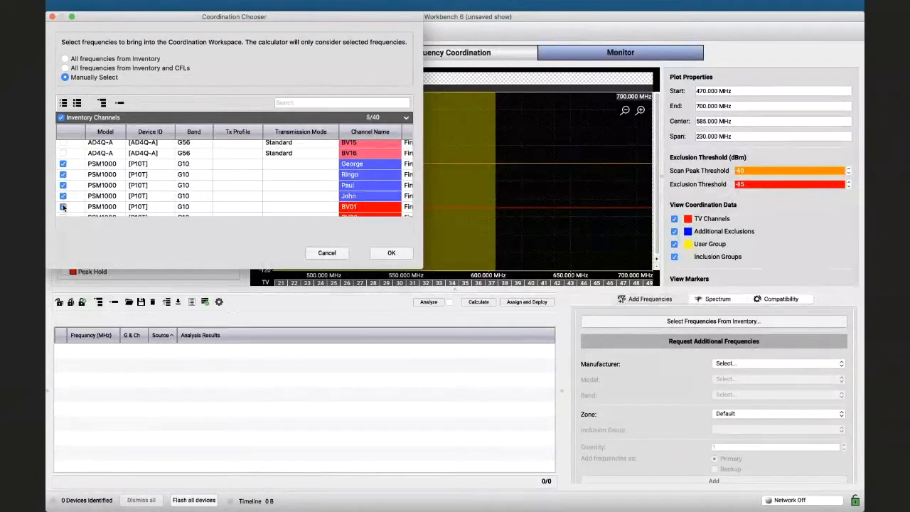
Step: Include the PSM1000 G10 channels BV02 through BV11 in the manual frequency selection
{"action": "scroll", "coordinate": [63, 206], "scroll_direction": "down", "scroll_amount": 2}
{"action": "scroll", "coordinate": [62, 206], "scroll_direction": "right", "scroll_amount": 1}
{"action": "scroll", "coordinate": [63, 206], "scroll_direction": "left", "scroll_amount": 1}
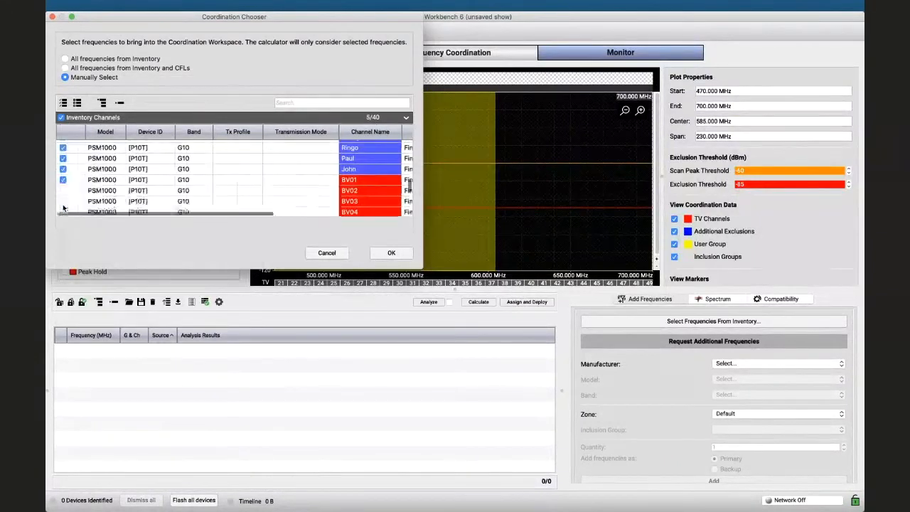
{"action": "scroll", "coordinate": [63, 185], "scroll_direction": "down", "scroll_amount": 2}
{"action": "left_click", "coordinate": [63, 168]}
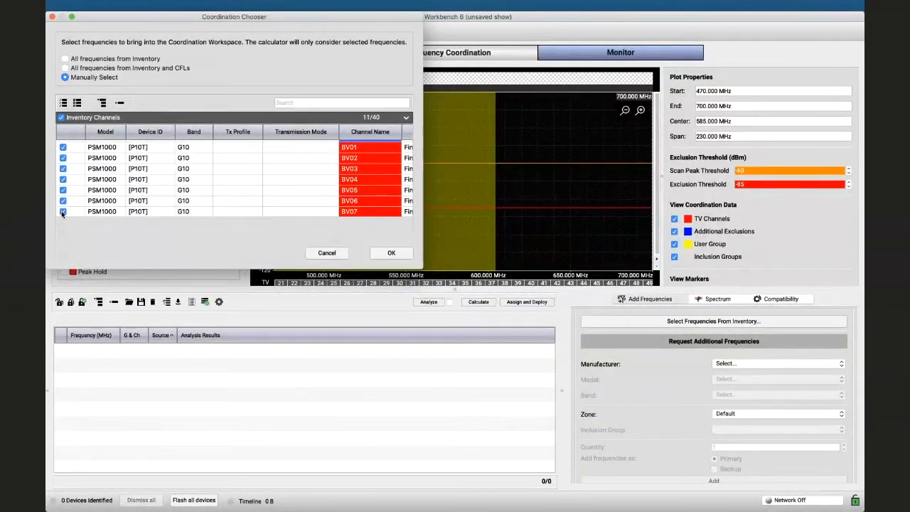
{"action": "scroll", "coordinate": [63, 199], "scroll_direction": "down", "scroll_amount": 2}
{"action": "left_click", "coordinate": [62, 172]}
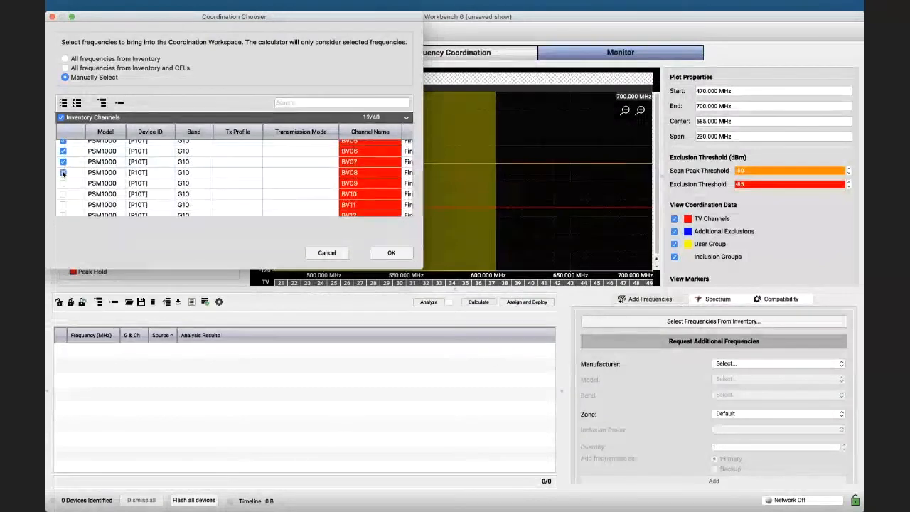
{"action": "left_click", "coordinate": [63, 193]}
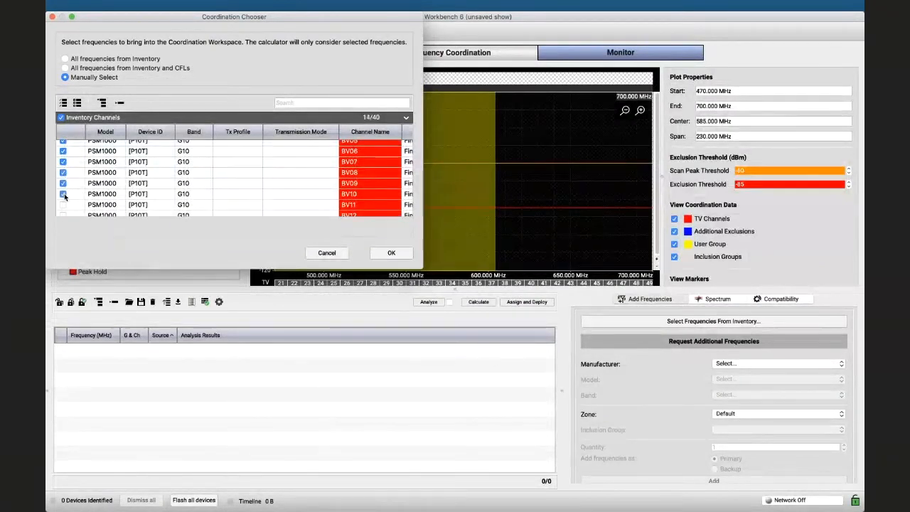
{"action": "left_click", "coordinate": [62, 205]}
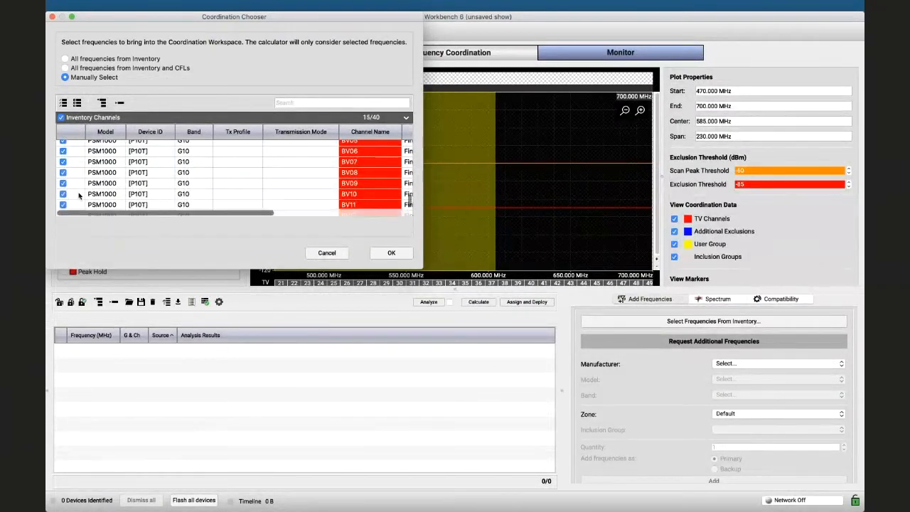
Step: Include PSM1000 channels BV12 through BV16 and bring the selected channels into the coordination workspace
{"action": "scroll", "coordinate": [78, 196], "scroll_direction": "down", "scroll_amount": 3}
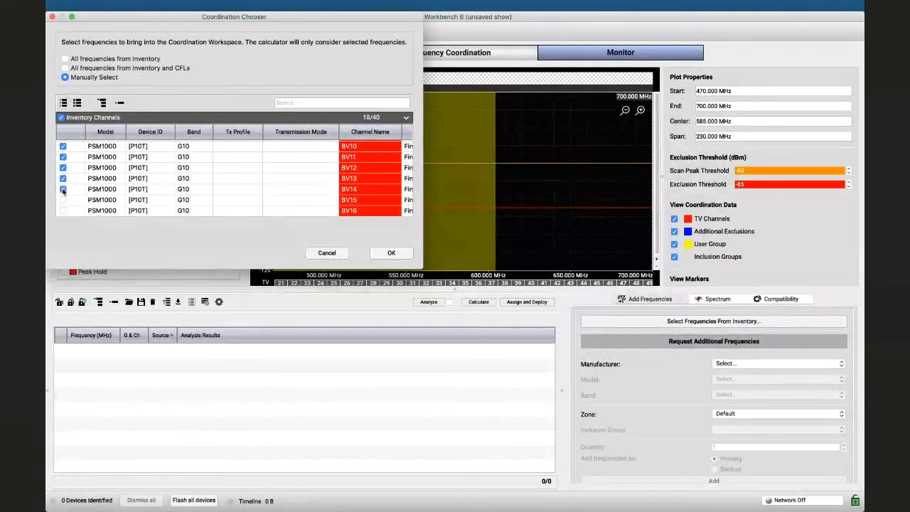
{"action": "left_click", "coordinate": [63, 202]}
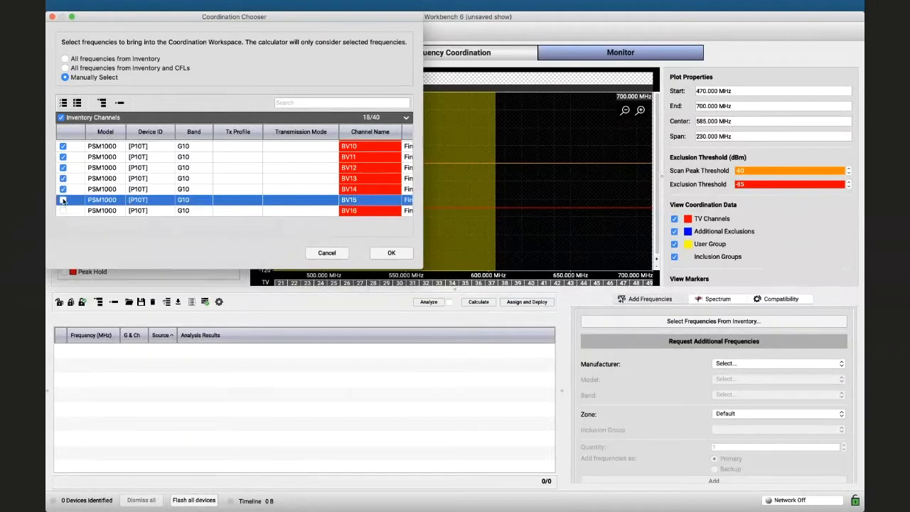
{"action": "left_click", "coordinate": [62, 201]}
{"action": "left_click", "coordinate": [388, 254]}
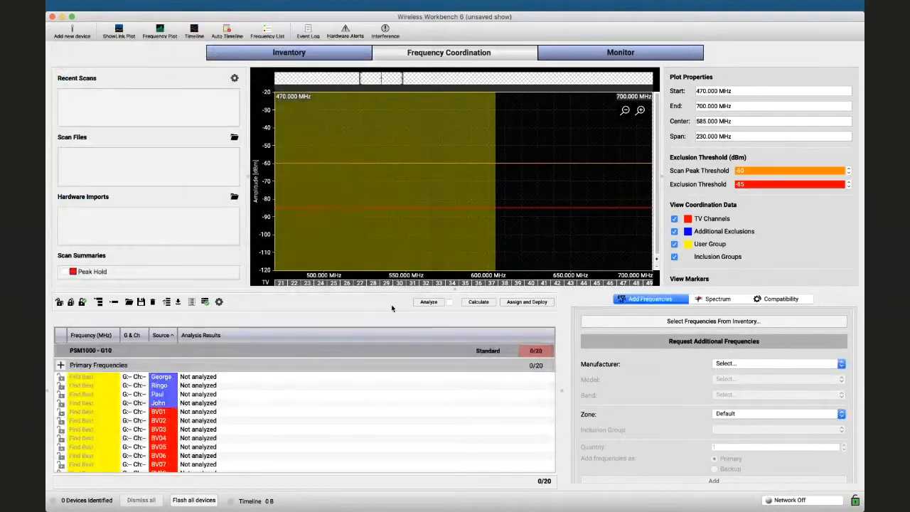
Step: Calculate frequencies for the PSM1000 channels and highlight the last automatic backup frequency
{"action": "left_click", "coordinate": [479, 302]}
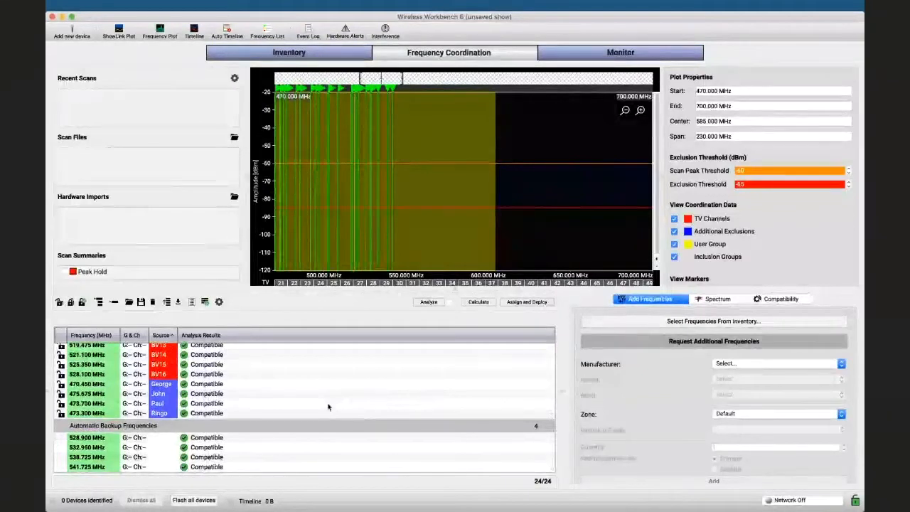
{"action": "left_click", "coordinate": [80, 467]}
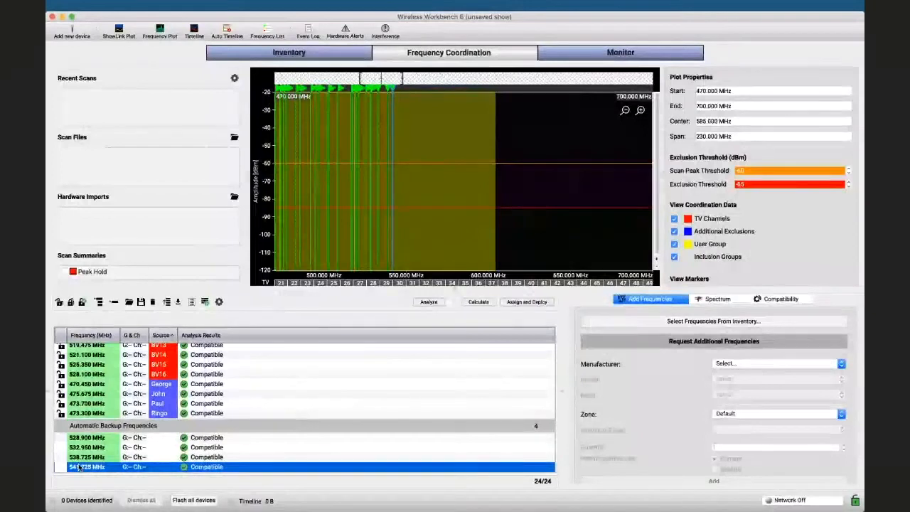
Step: Browse the selectable frequencies of the last blue PSM1000 channel up to the 541 MHz end of the G10 band, keeping its assignment
{"action": "double_click", "coordinate": [85, 413]}
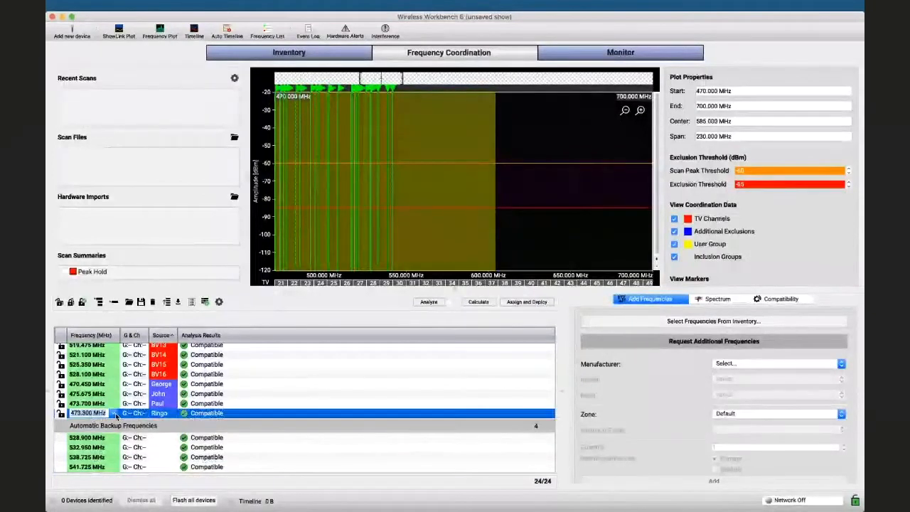
{"action": "left_click", "coordinate": [114, 413]}
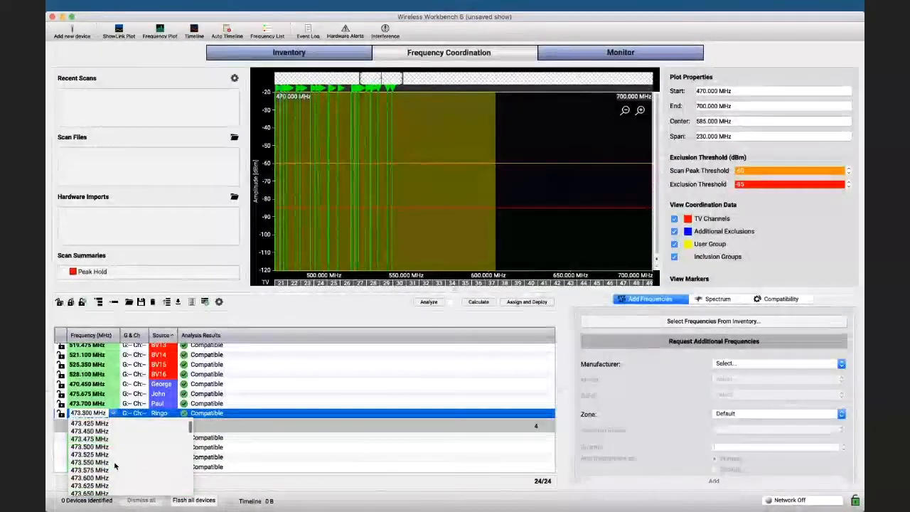
{"action": "scroll", "coordinate": [115, 465], "scroll_direction": "down", "scroll_amount": 15}
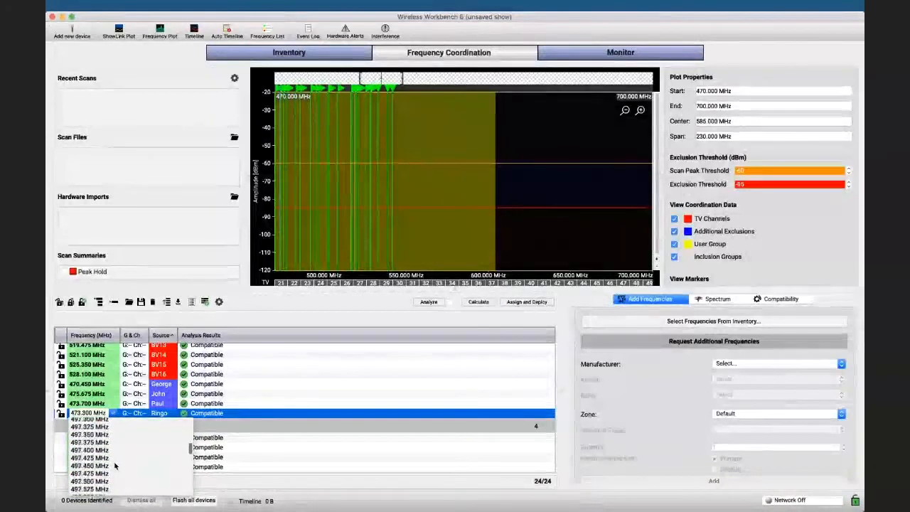
{"action": "scroll", "coordinate": [115, 466], "scroll_direction": "down", "scroll_amount": 20}
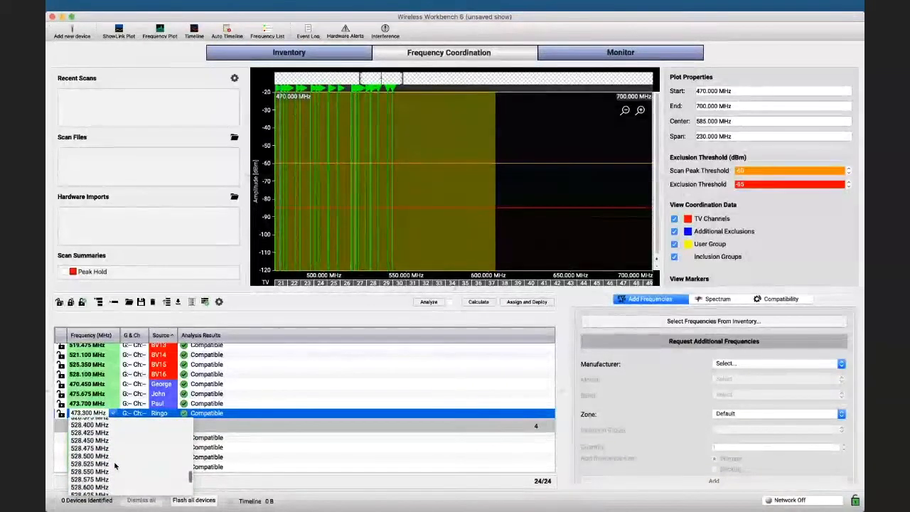
{"action": "scroll", "coordinate": [115, 466], "scroll_direction": "down", "scroll_amount": 4}
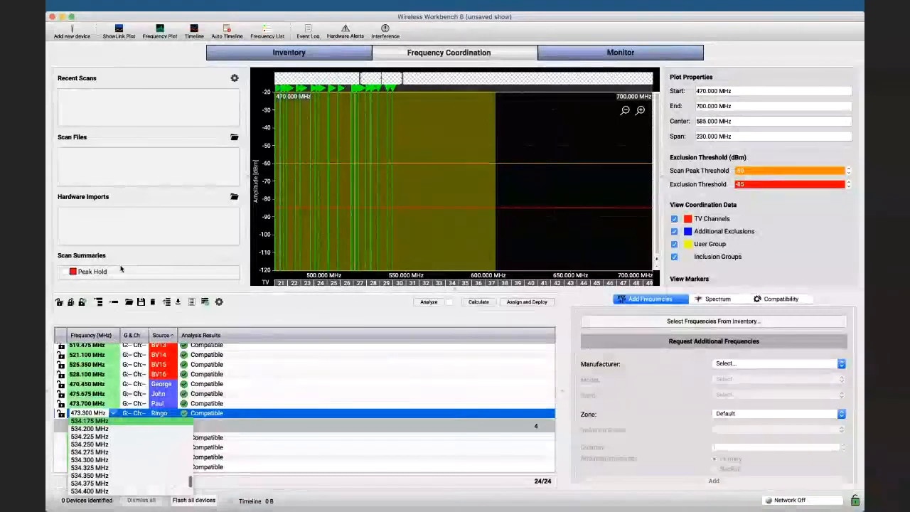
{"action": "scroll", "coordinate": [115, 476], "scroll_direction": "down", "scroll_amount": 3}
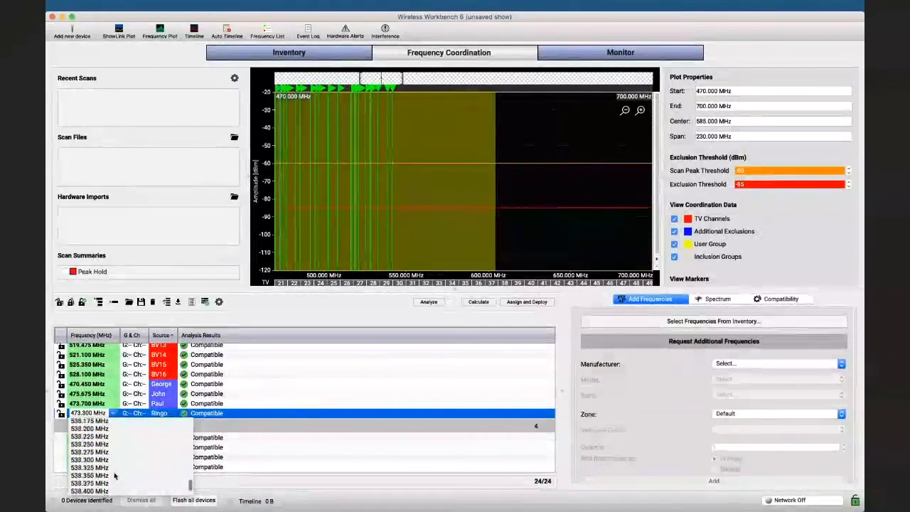
{"action": "scroll", "coordinate": [114, 476], "scroll_direction": "down", "scroll_amount": 5}
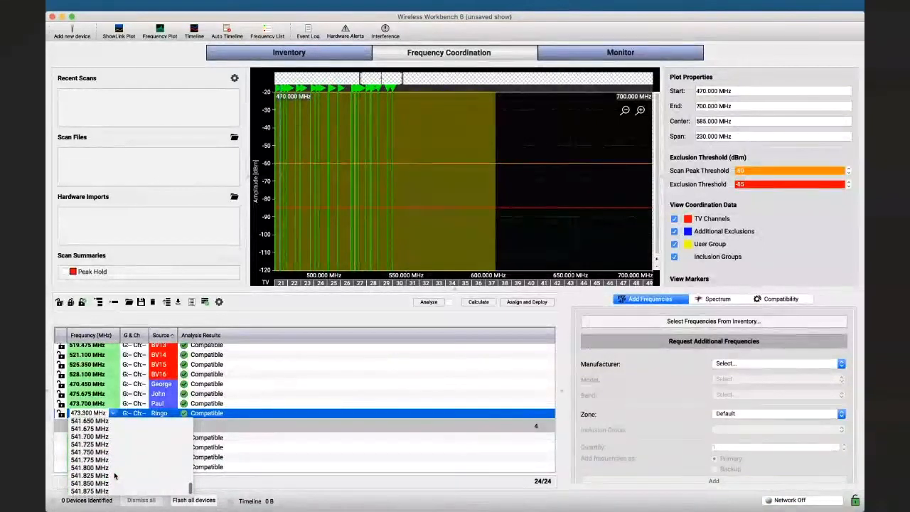
{"action": "left_click", "coordinate": [319, 404]}
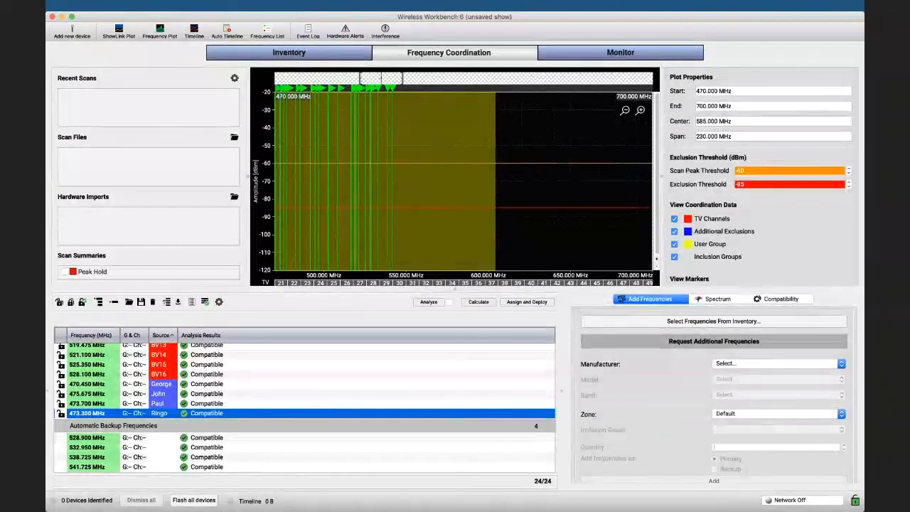
Step: Make the spectrum Inclusions settings account for inclusion List 1 when calculating frequencies
{"action": "left_click", "coordinate": [715, 298]}
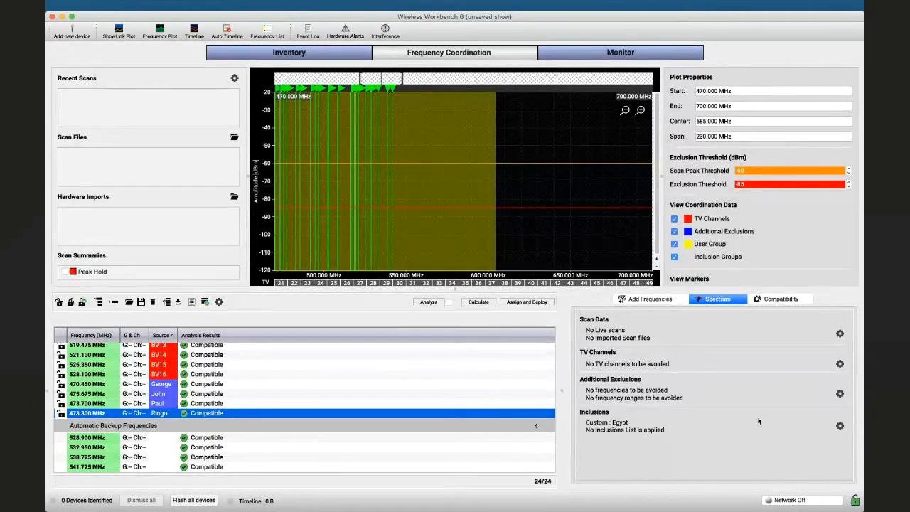
{"action": "left_click", "coordinate": [839, 426]}
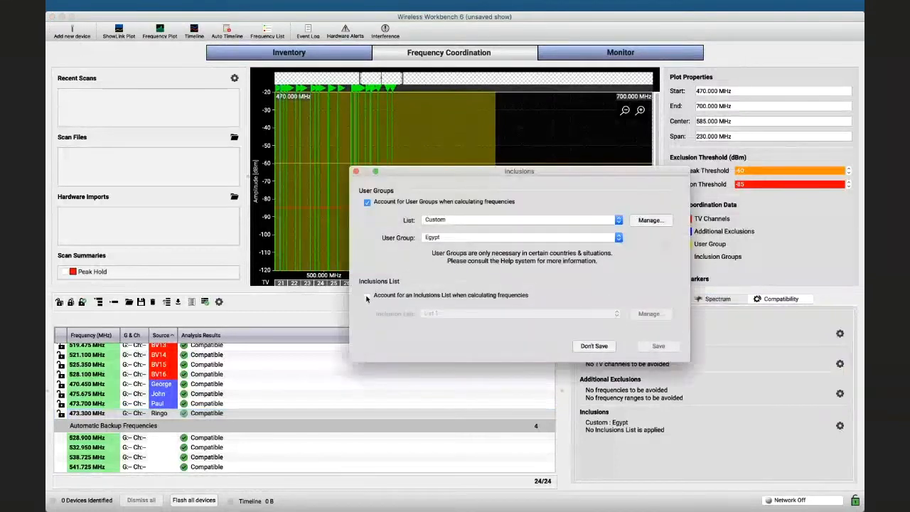
{"action": "left_click", "coordinate": [367, 296]}
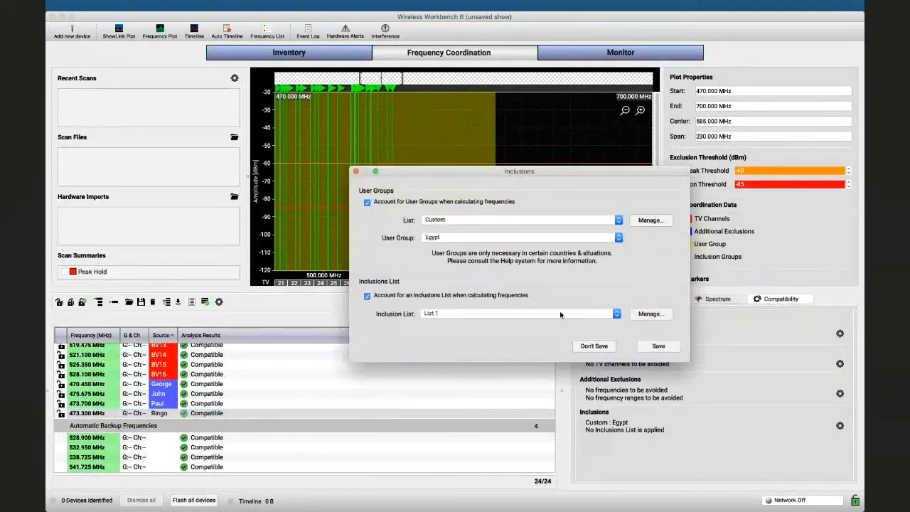
Step: Set the stop frequency of Group 1's range in inclusion List 1 to 515 MHz and save the Inclusions settings
{"action": "left_click", "coordinate": [648, 314]}
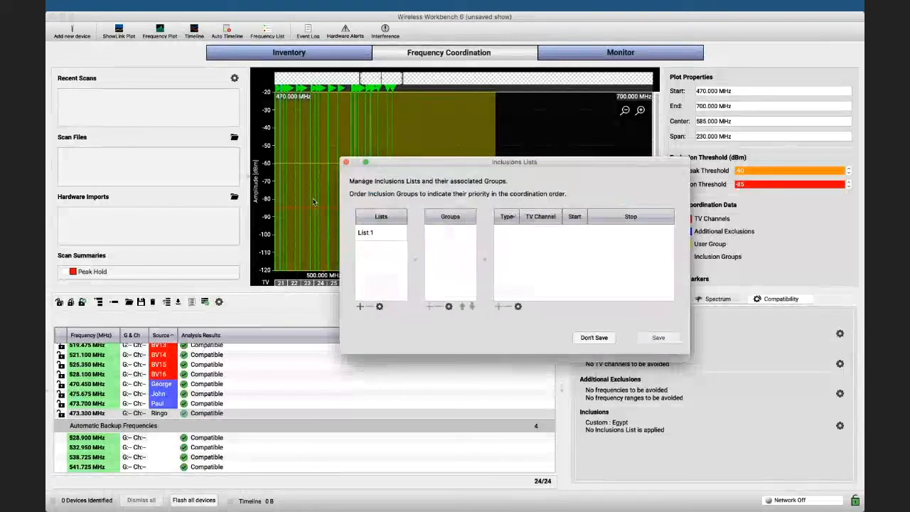
{"action": "left_click", "coordinate": [367, 234]}
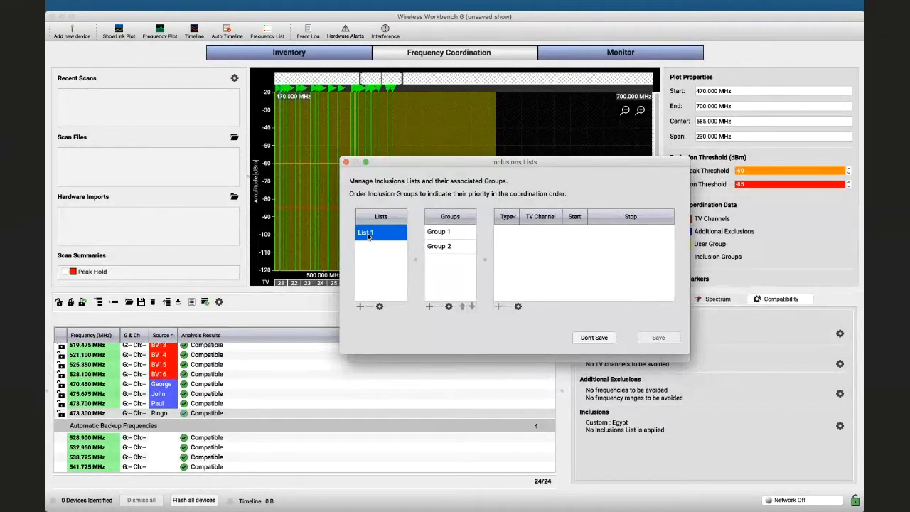
{"action": "left_click", "coordinate": [450, 232]}
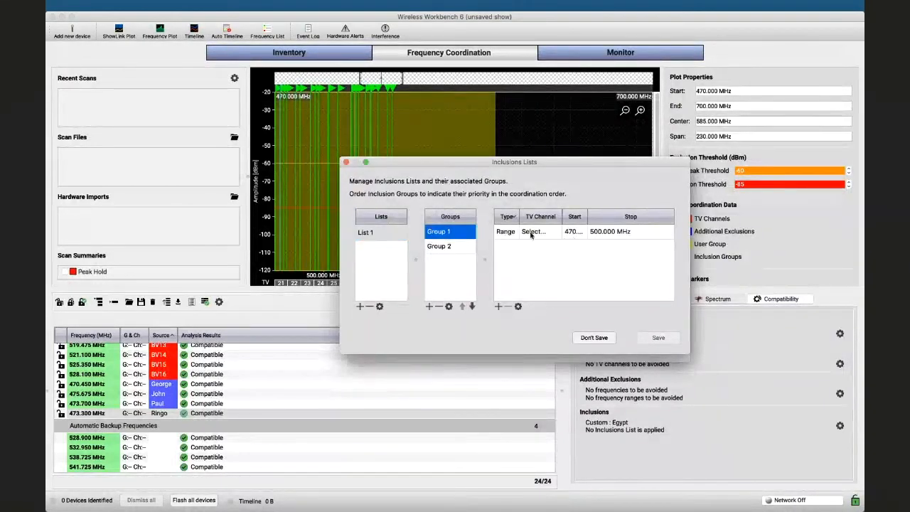
{"action": "left_click", "coordinate": [615, 232]}
{"action": "left_click", "coordinate": [606, 231]}
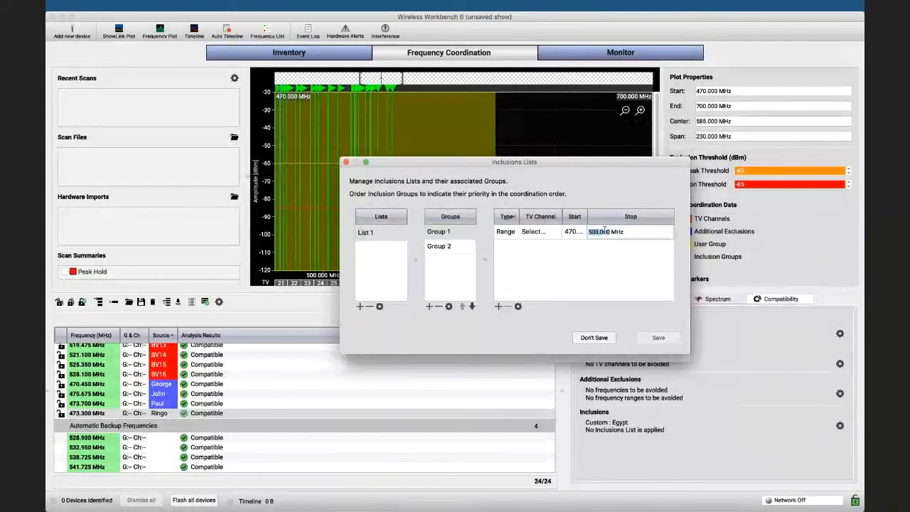
{"action": "type", "text": "515"}
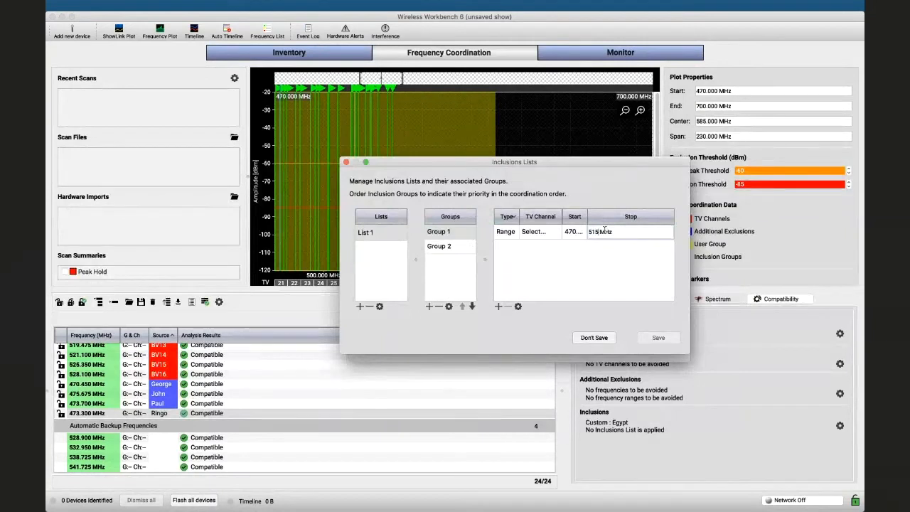
{"action": "left_click", "coordinate": [605, 275]}
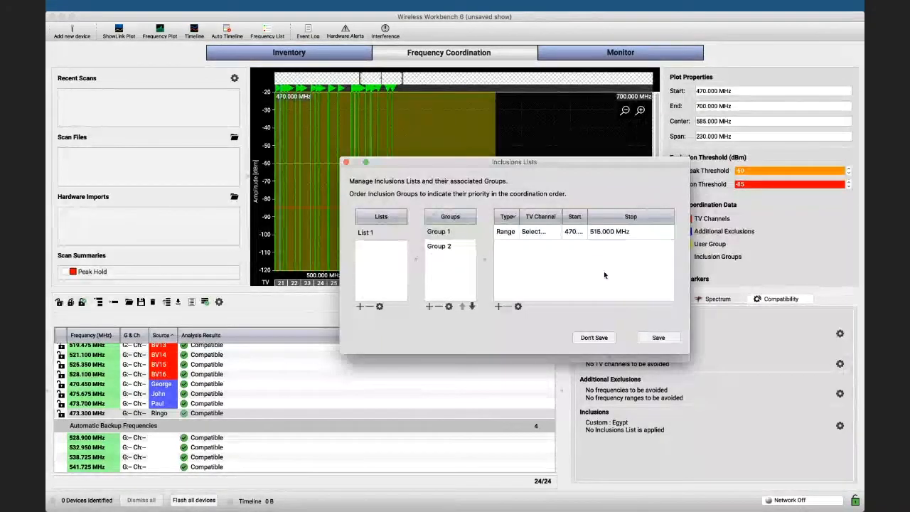
{"action": "left_click", "coordinate": [660, 338]}
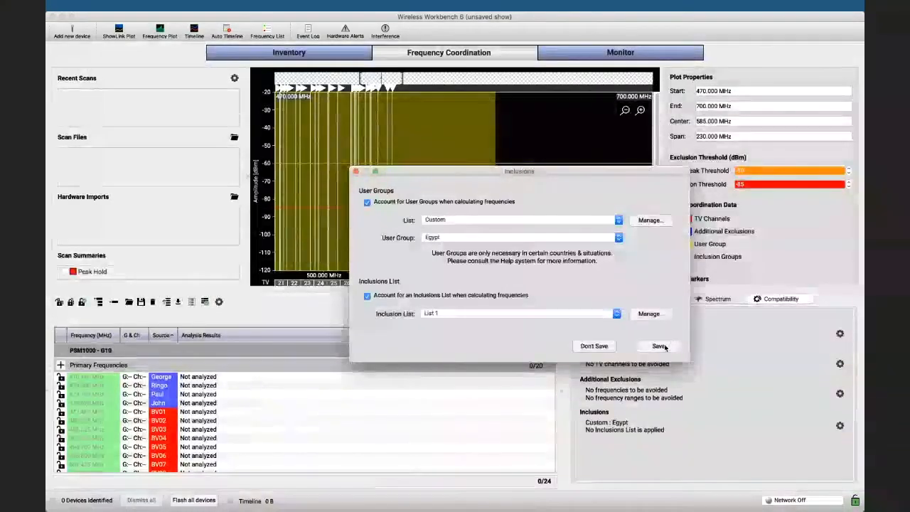
{"action": "left_click", "coordinate": [661, 346]}
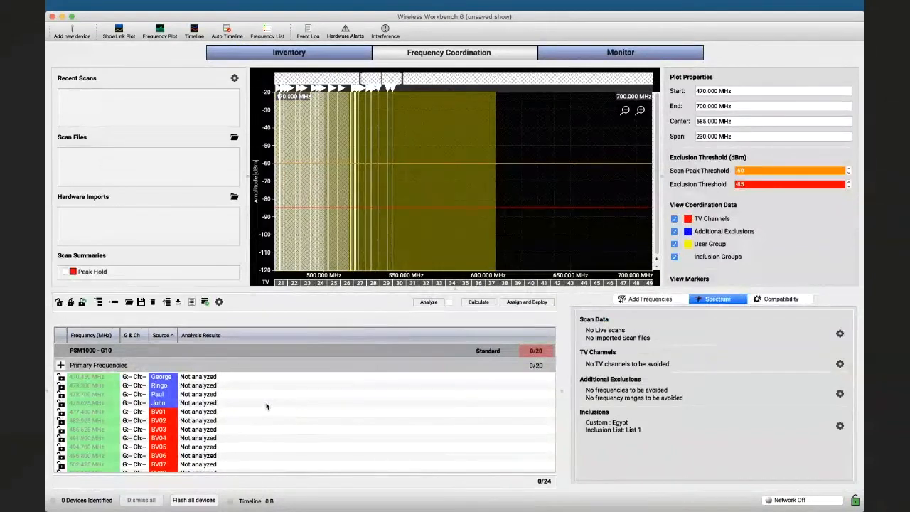
Step: Assign the orange color #ffaa00 to Group 1 of inclusion List 1, save the settings, and recalculate the PSM1000 frequencies
{"action": "left_click", "coordinate": [839, 426]}
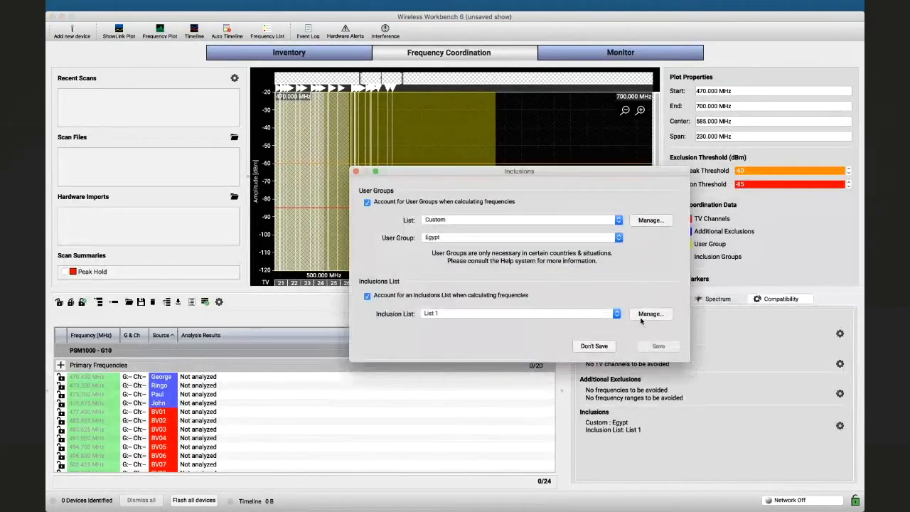
{"action": "left_click", "coordinate": [642, 318]}
{"action": "left_click", "coordinate": [383, 234]}
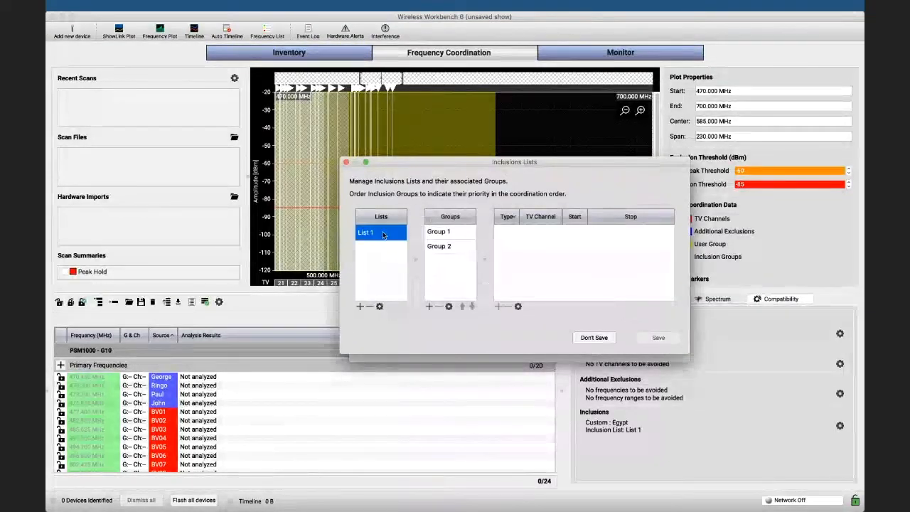
{"action": "left_click", "coordinate": [438, 234]}
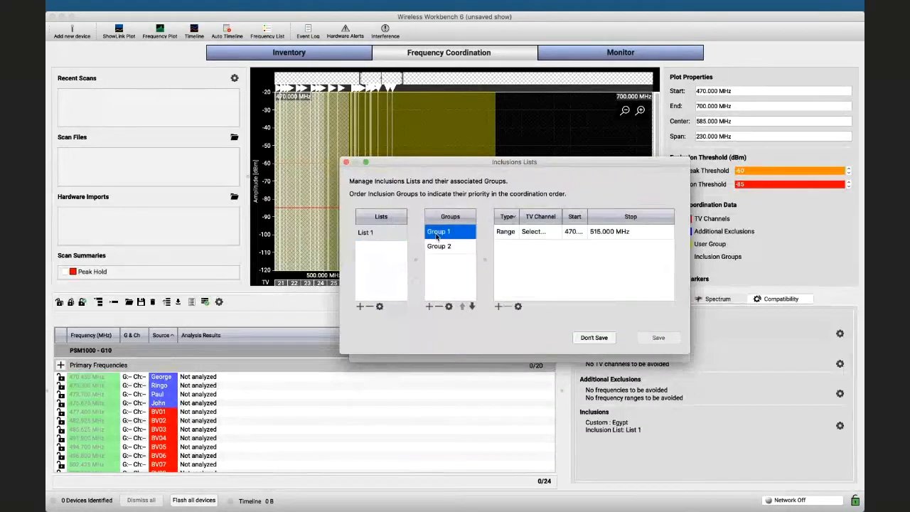
{"action": "right_click", "coordinate": [437, 236]}
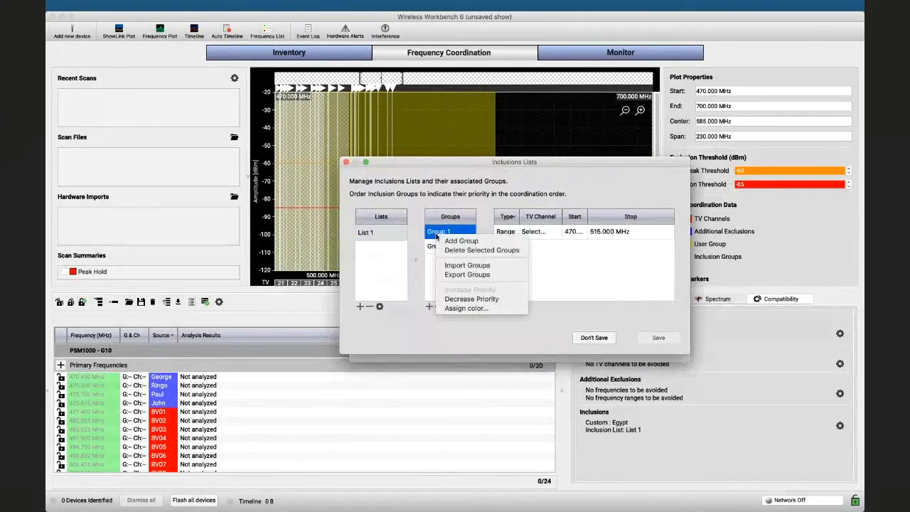
{"action": "left_click", "coordinate": [466, 308]}
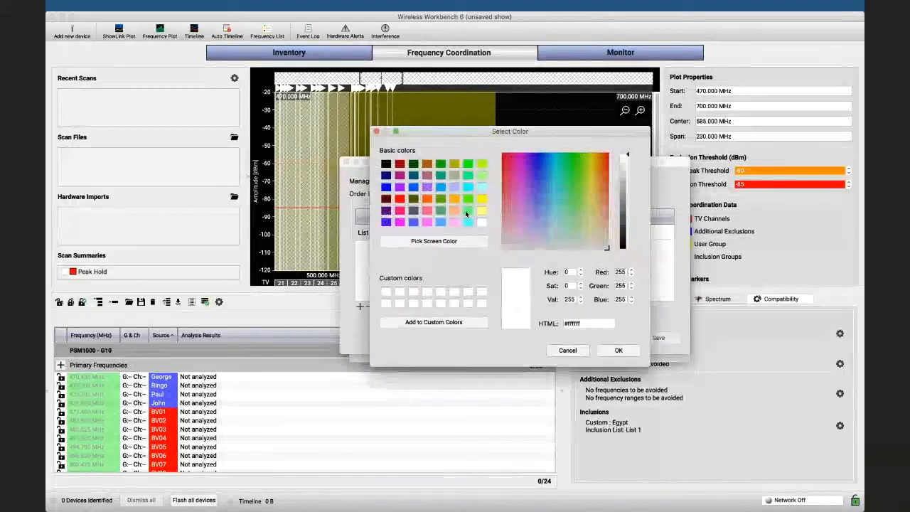
{"action": "left_click", "coordinate": [479, 211]}
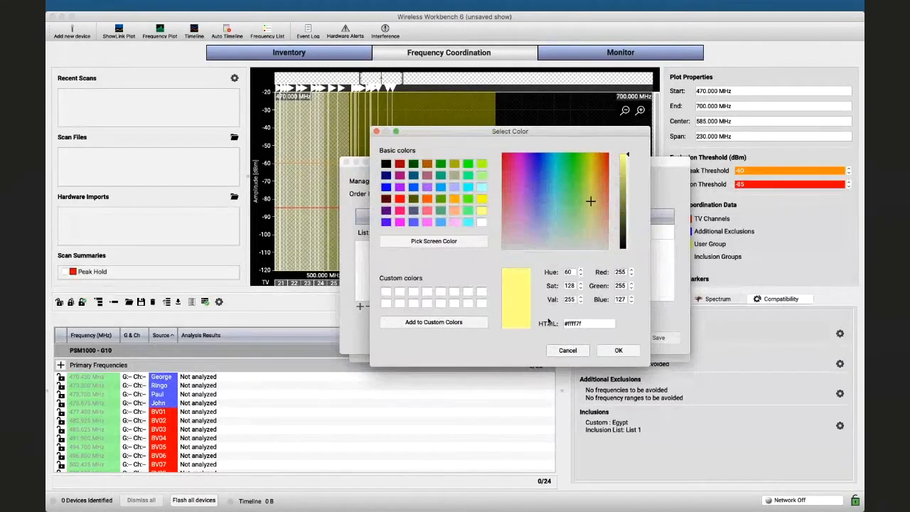
{"action": "left_click", "coordinate": [453, 201]}
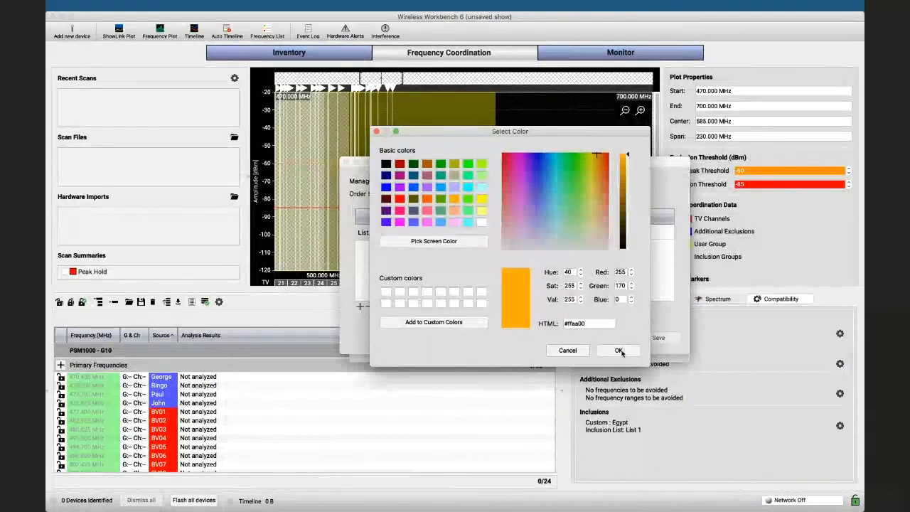
{"action": "left_click", "coordinate": [618, 351]}
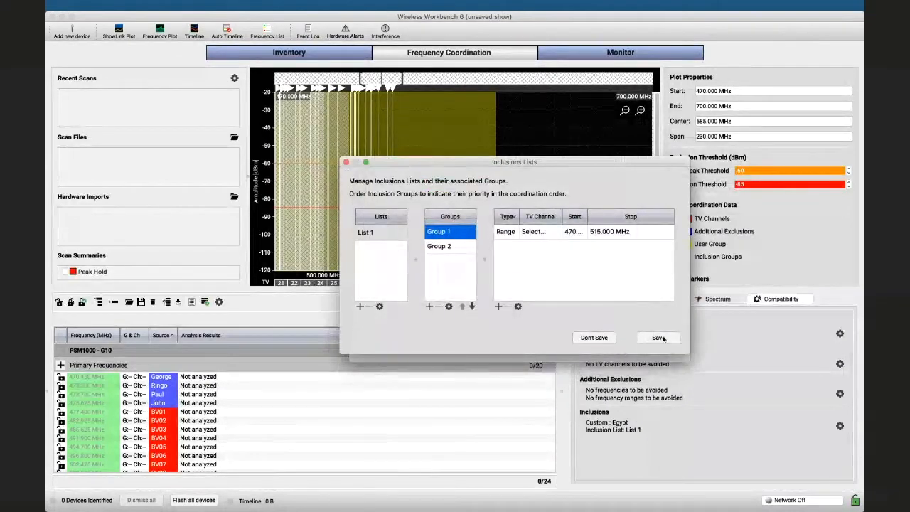
{"action": "left_click", "coordinate": [661, 338]}
{"action": "left_click", "coordinate": [658, 346]}
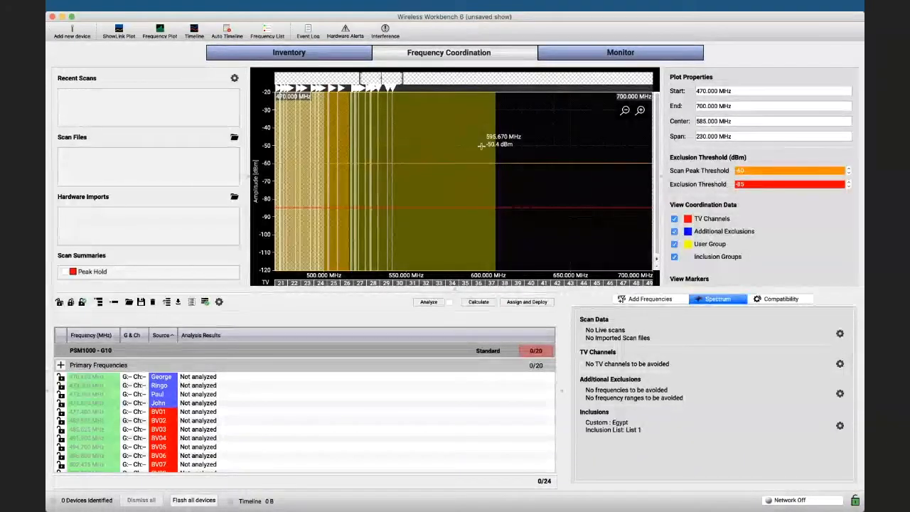
{"action": "left_click", "coordinate": [480, 303]}
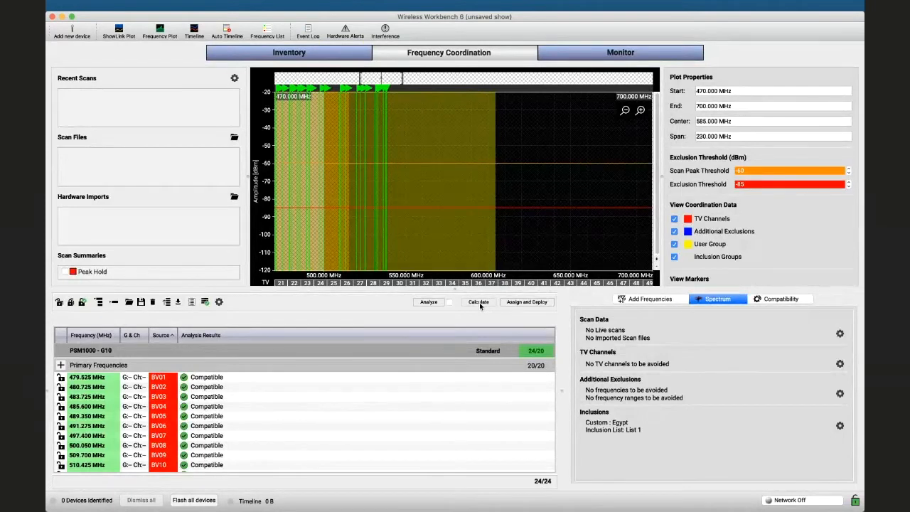
Step: Assign all PSM1000 G10 in-ear monitor channels in the inventory to inclusion Group 1 and apply the change
{"action": "left_click", "coordinate": [314, 53]}
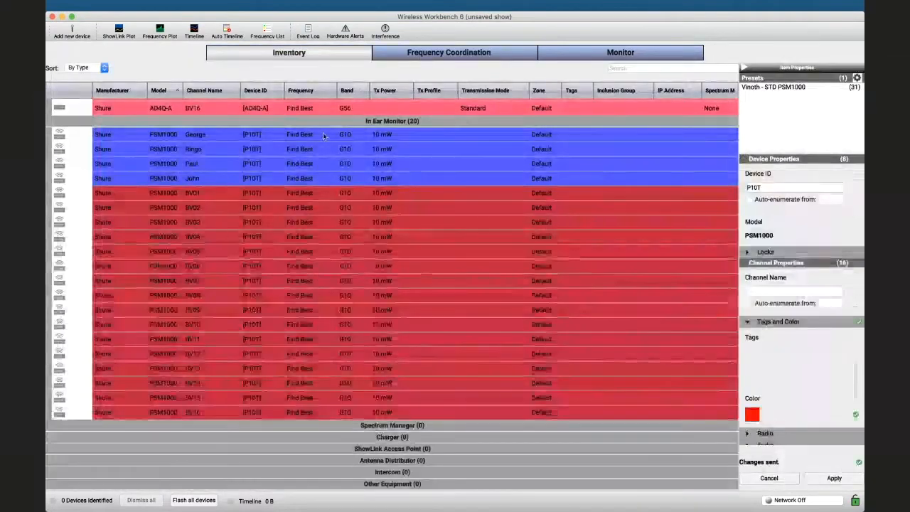
{"action": "left_click", "coordinate": [323, 135]}
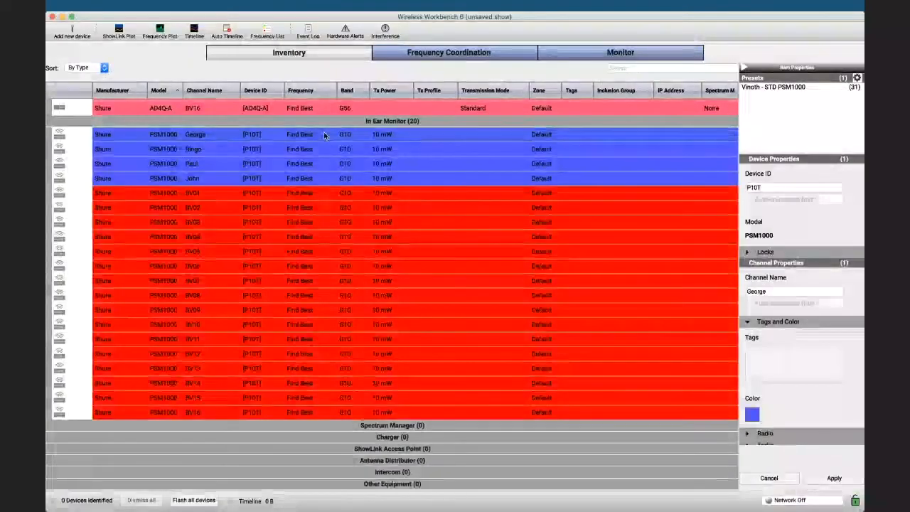
{"action": "key", "text": "shift+Down"}
{"action": "key", "text": "shift+Down"}
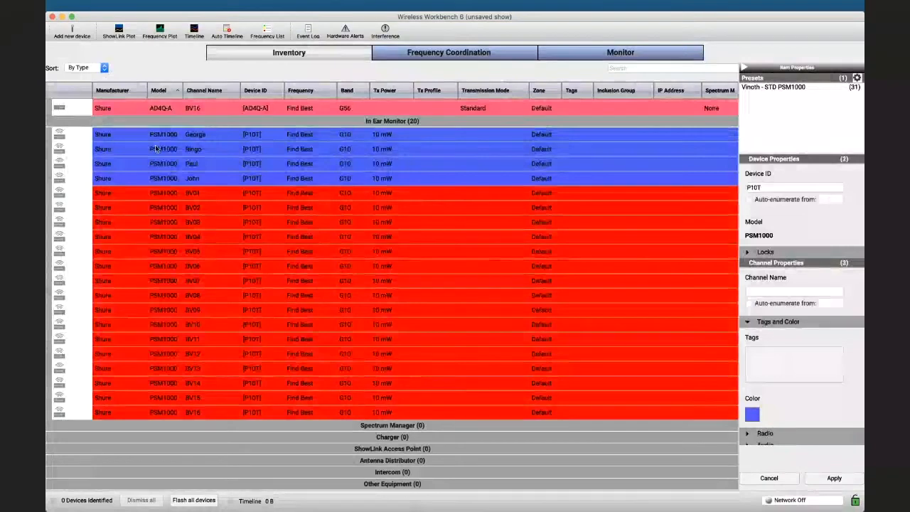
{"action": "left_click", "coordinate": [104, 136]}
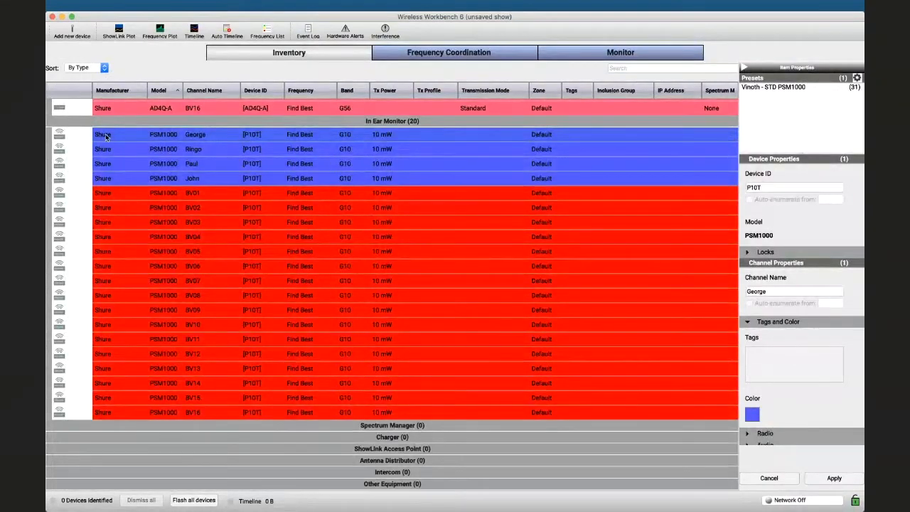
{"action": "key", "text": "shift+Down"}
{"action": "key", "text": "shift+Down"}
{"action": "key", "text": "shift+Down"}
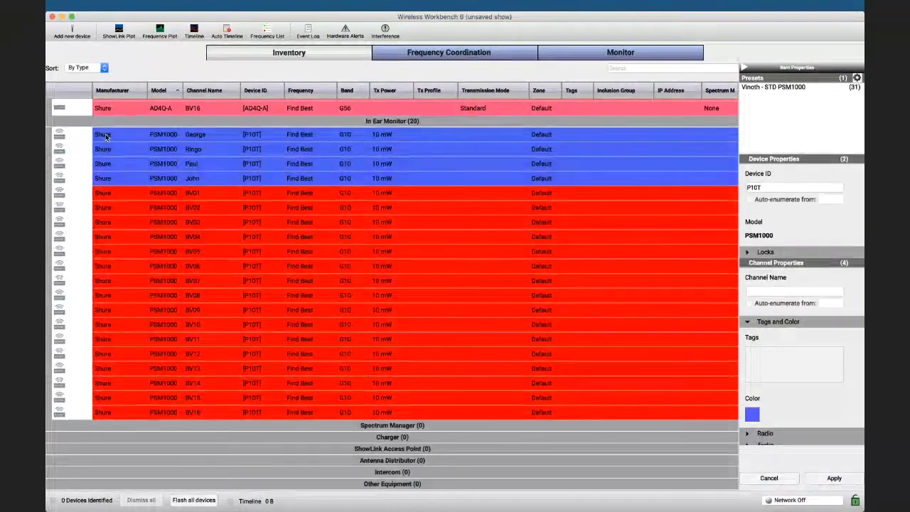
{"action": "key", "text": "shift+Down"}
{"action": "key", "text": "shift+Down"}
{"action": "key", "text": "shift+Down"}
{"action": "key", "text": "shift+Down"}
{"action": "key", "text": "shift+Down"}
{"action": "key", "text": "shift+Down"}
{"action": "key", "text": "shift+Down"}
{"action": "key", "text": "shift+Down"}
{"action": "key", "text": "shift+Down"}
{"action": "key", "text": "shift+Down"}
{"action": "key", "text": "shift+Down"}
{"action": "key", "text": "shift+Down"}
{"action": "key", "text": "shift+Down"}
{"action": "key", "text": "shift+Down"}
{"action": "key", "text": "shift+Down"}
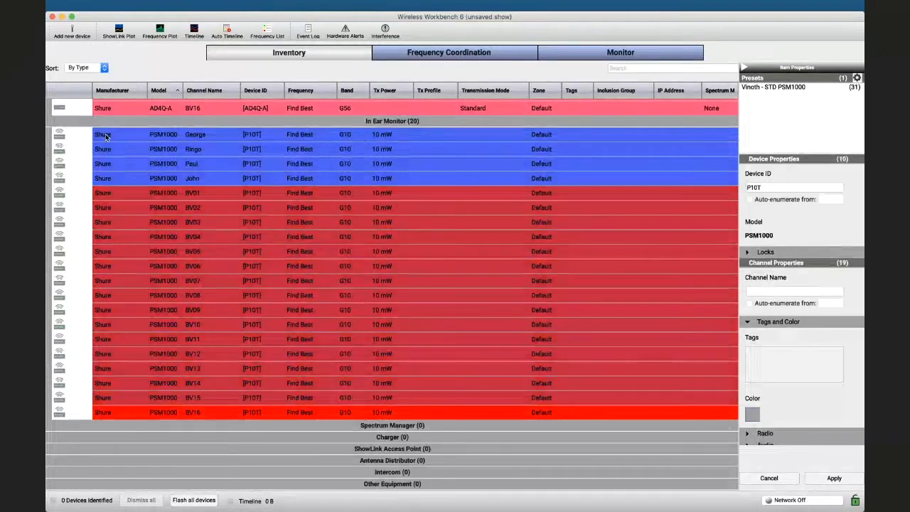
{"action": "key", "text": "shift+Down"}
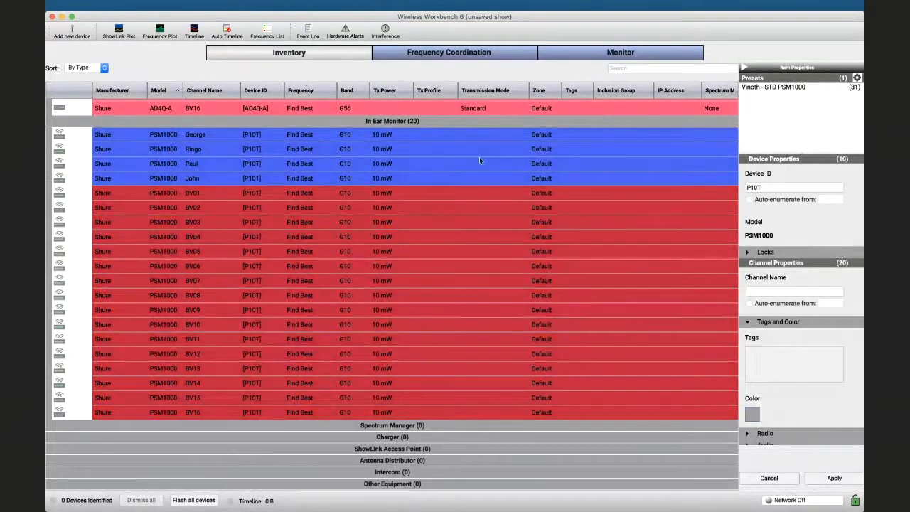
{"action": "scroll", "coordinate": [762, 290], "scroll_direction": "down", "scroll_amount": 1}
{"action": "scroll", "coordinate": [761, 290], "scroll_direction": "down", "scroll_amount": 2}
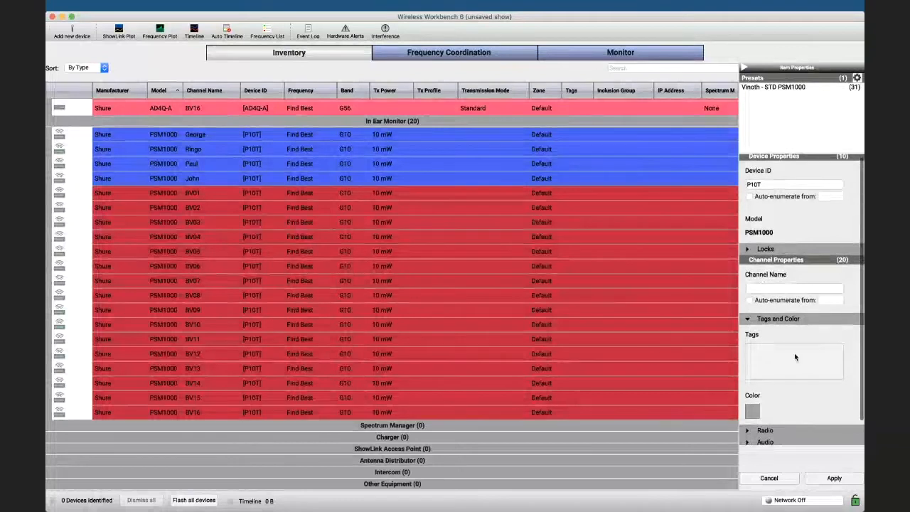
{"action": "left_click", "coordinate": [748, 249]}
{"action": "left_click", "coordinate": [747, 249]}
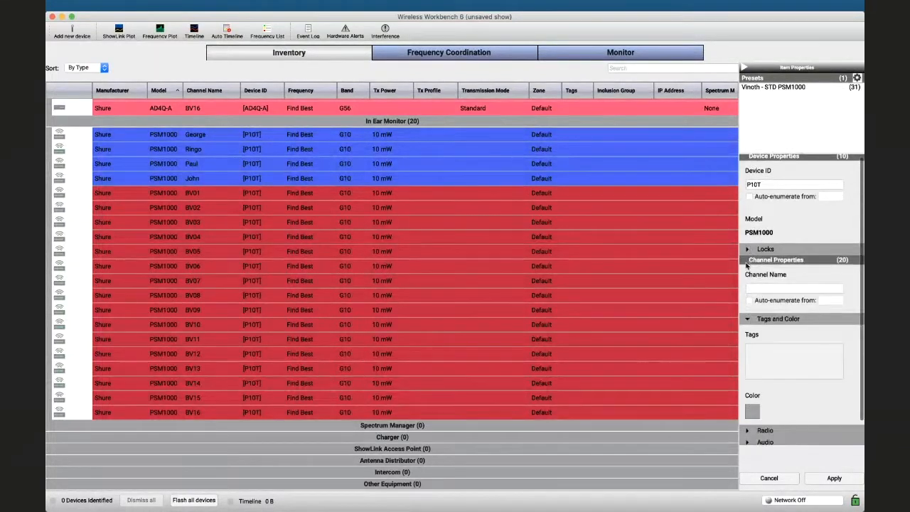
{"action": "left_click", "coordinate": [747, 318]}
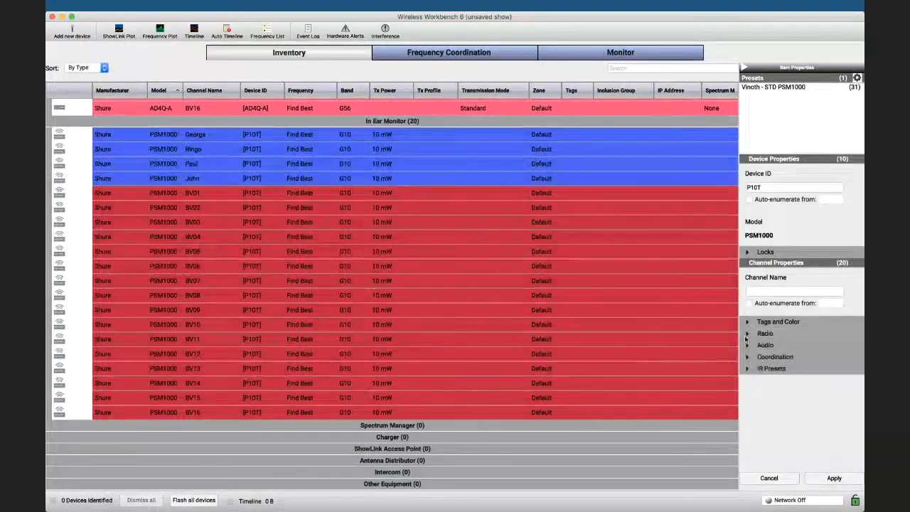
{"action": "left_click", "coordinate": [748, 357]}
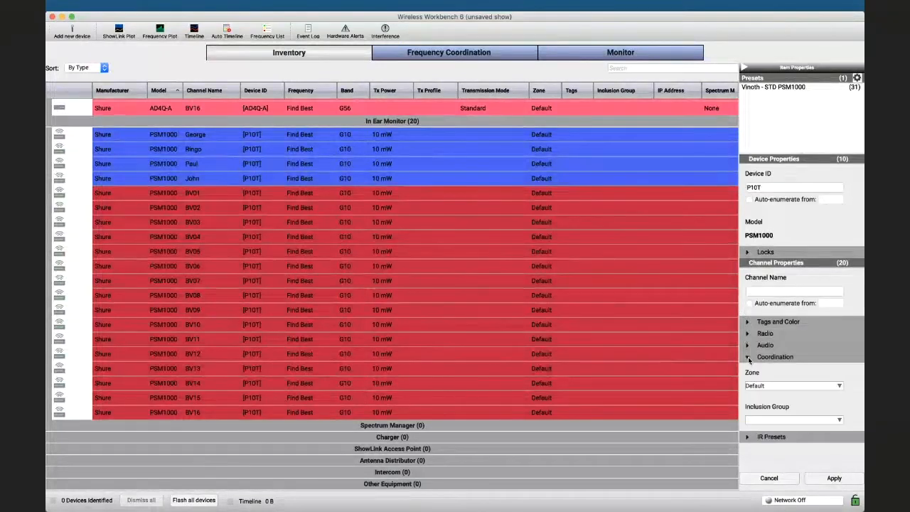
{"action": "left_click", "coordinate": [788, 420]}
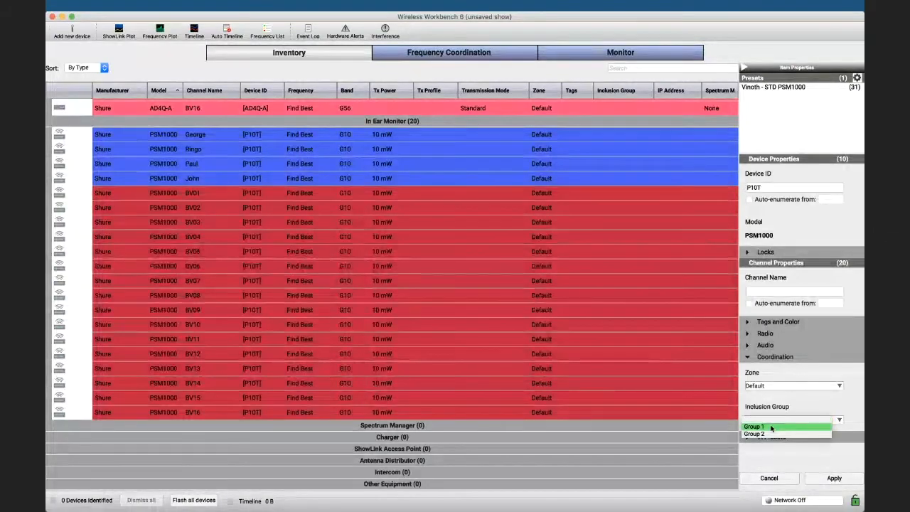
{"action": "left_click", "coordinate": [771, 427]}
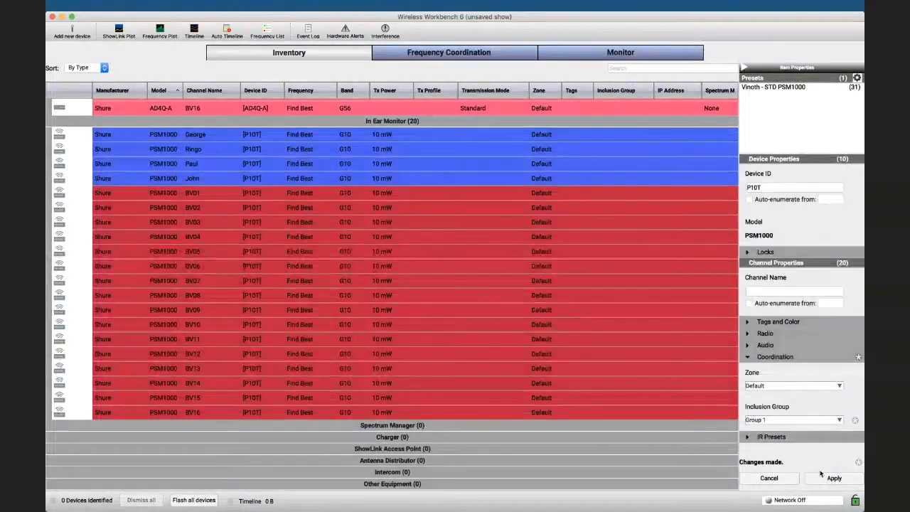
{"action": "left_click", "coordinate": [828, 478]}
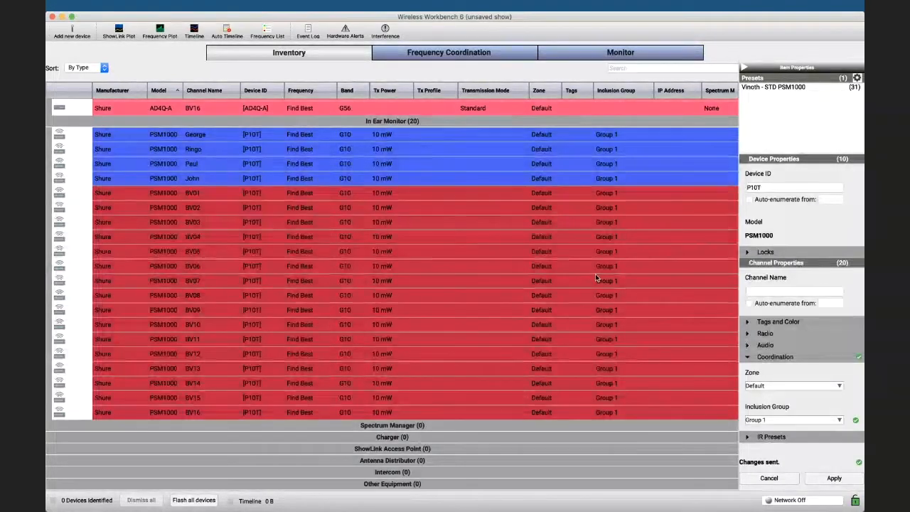
Step: Return to the frequency coordination view and clear the existing frequencies from the Coordination Workspace
{"action": "left_click", "coordinate": [459, 55]}
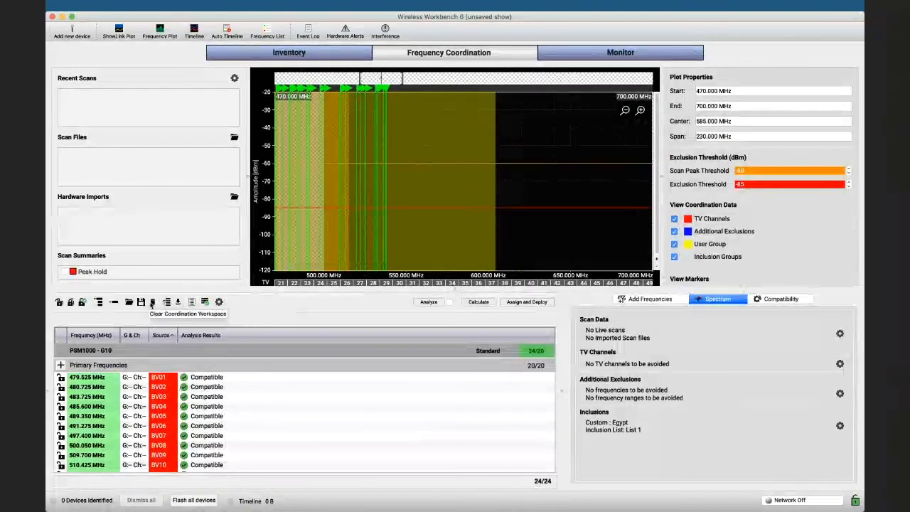
{"action": "left_click", "coordinate": [151, 302]}
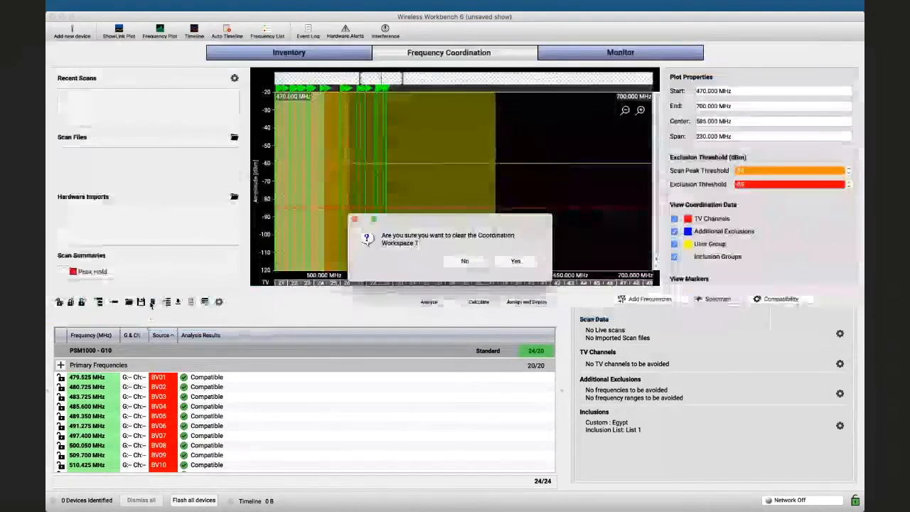
{"action": "left_click", "coordinate": [515, 262]}
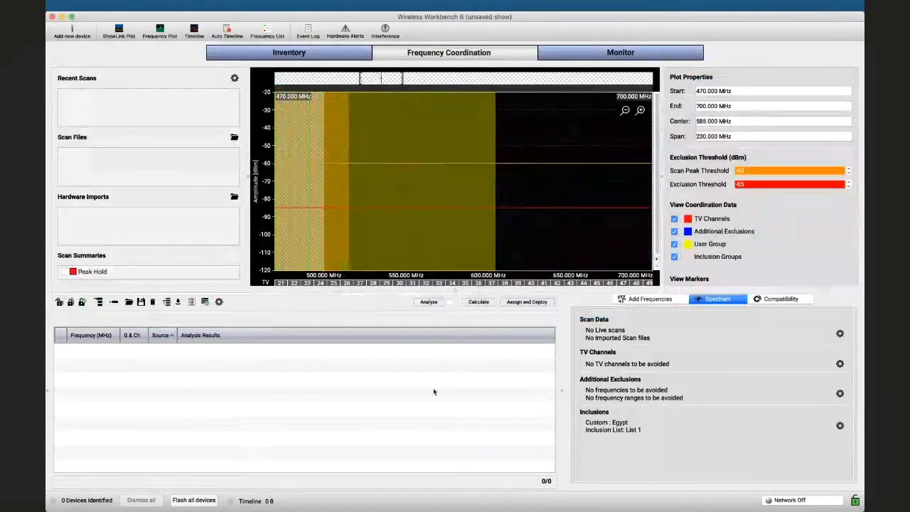
Step: Start a manual selection of frequencies from the inventory and include PSM1000 channels BV08 to BV16
{"action": "left_click", "coordinate": [629, 300]}
{"action": "left_click", "coordinate": [713, 321]}
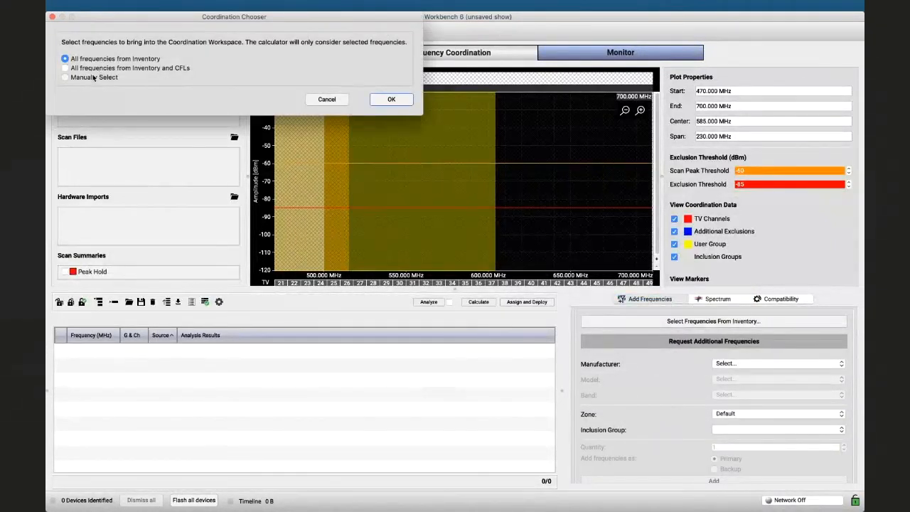
{"action": "left_click", "coordinate": [93, 77]}
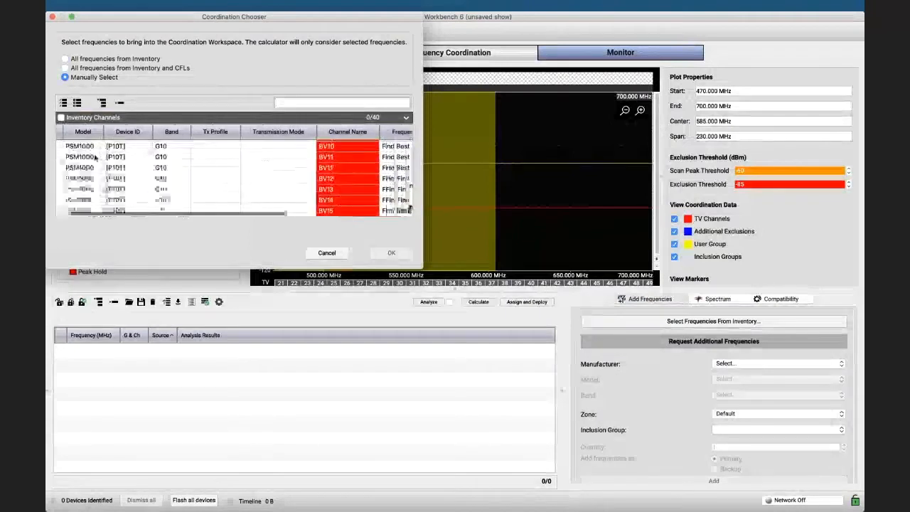
{"action": "left_click", "coordinate": [63, 147]}
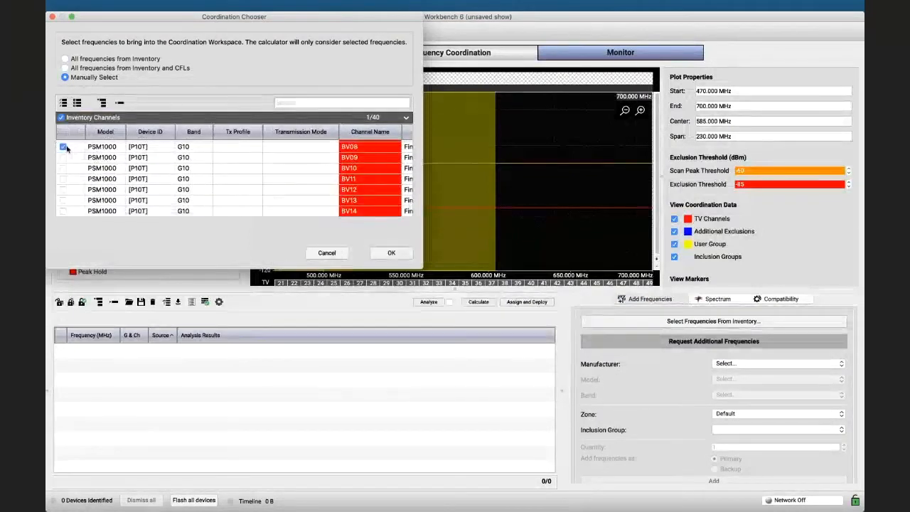
{"action": "left_click", "coordinate": [64, 168]}
{"action": "left_click", "coordinate": [63, 178]}
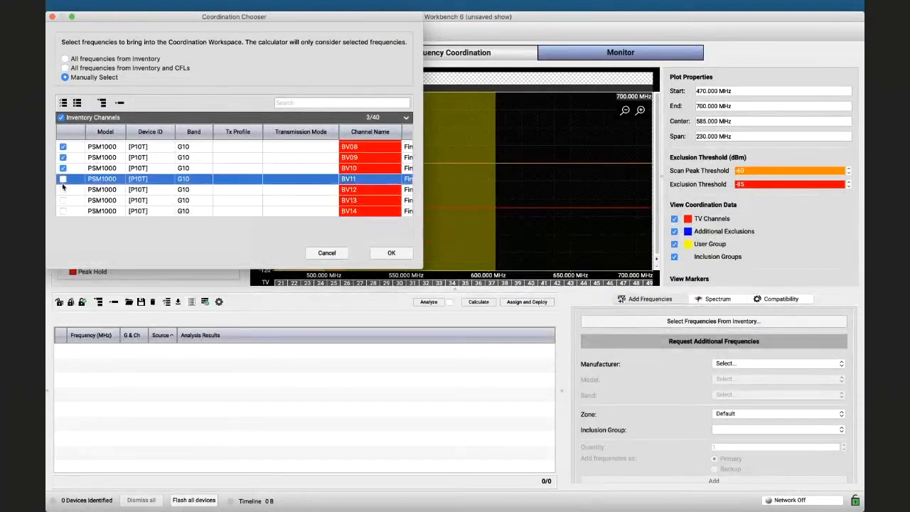
{"action": "left_click", "coordinate": [63, 189]}
{"action": "left_click", "coordinate": [63, 201]}
{"action": "scroll", "coordinate": [85, 203], "scroll_direction": "down", "scroll_amount": 2}
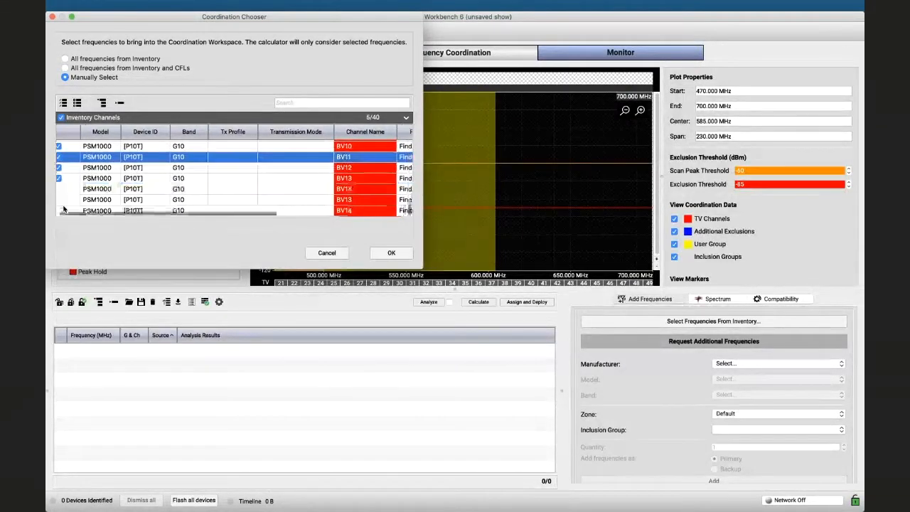
{"action": "scroll", "coordinate": [118, 201], "scroll_direction": "left", "scroll_amount": 1}
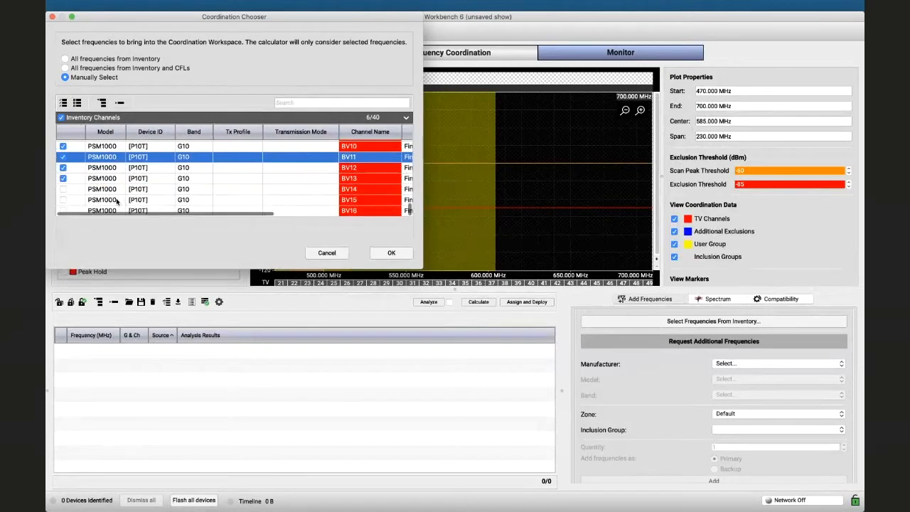
{"action": "left_click", "coordinate": [63, 189]}
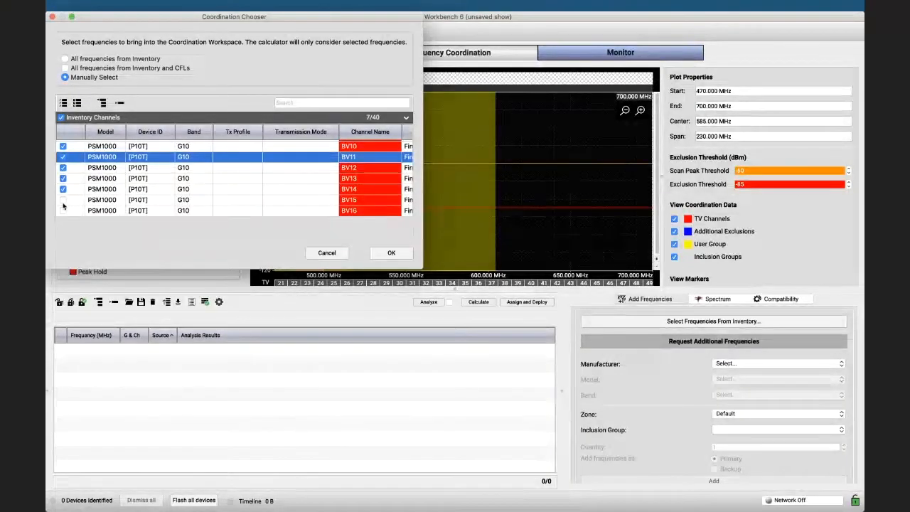
{"action": "left_click", "coordinate": [63, 210]}
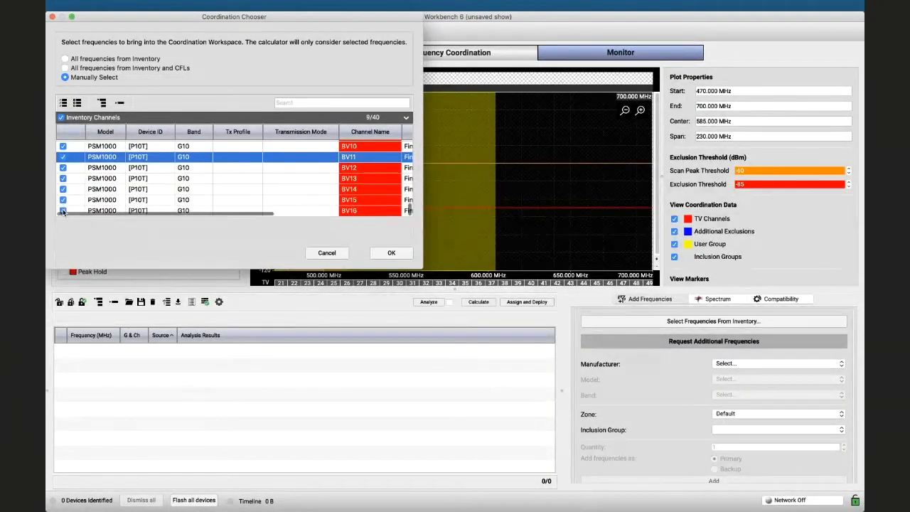
{"action": "scroll", "coordinate": [63, 212], "scroll_direction": "right", "scroll_amount": 2}
{"action": "scroll", "coordinate": [62, 212], "scroll_direction": "left", "scroll_amount": 2}
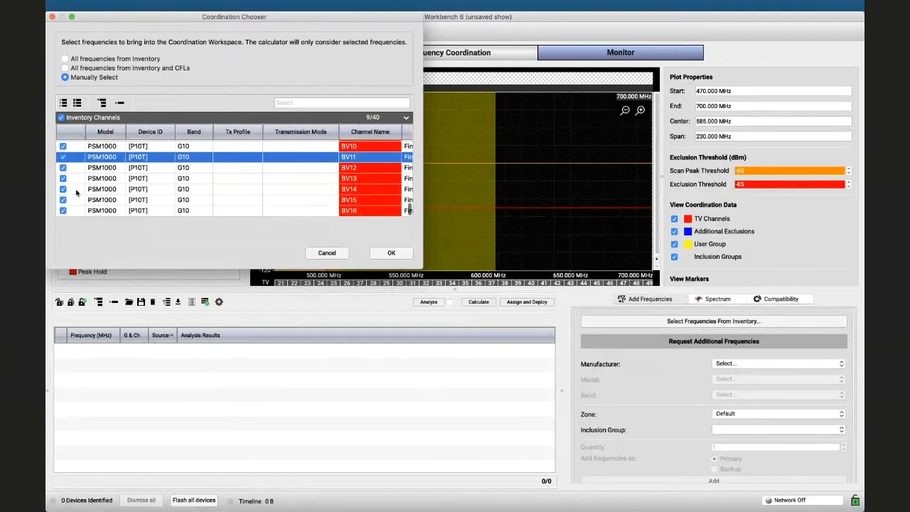
Step: Include PSM1000 channels BV01 to BV07 and the four blue ones, bring the selection into the workspace, and calculate the frequencies
{"action": "scroll", "coordinate": [77, 188], "scroll_direction": "up", "scroll_amount": 5}
{"action": "scroll", "coordinate": [78, 191], "scroll_direction": "down", "scroll_amount": 3}
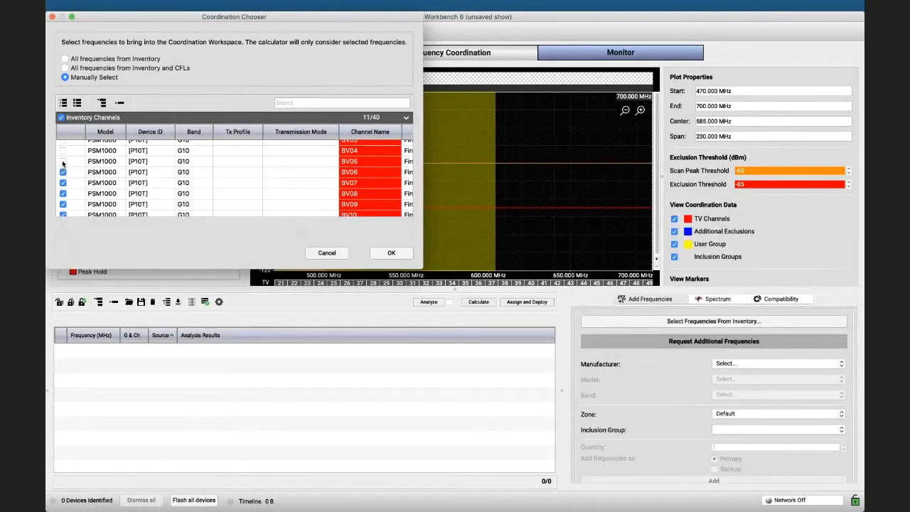
{"action": "left_click", "coordinate": [63, 162]}
{"action": "scroll", "coordinate": [63, 163], "scroll_direction": "up", "scroll_amount": 1}
{"action": "left_click", "coordinate": [63, 161]}
{"action": "left_click", "coordinate": [62, 152]}
{"action": "scroll", "coordinate": [63, 153], "scroll_direction": "up", "scroll_amount": 2}
{"action": "left_click", "coordinate": [63, 164]}
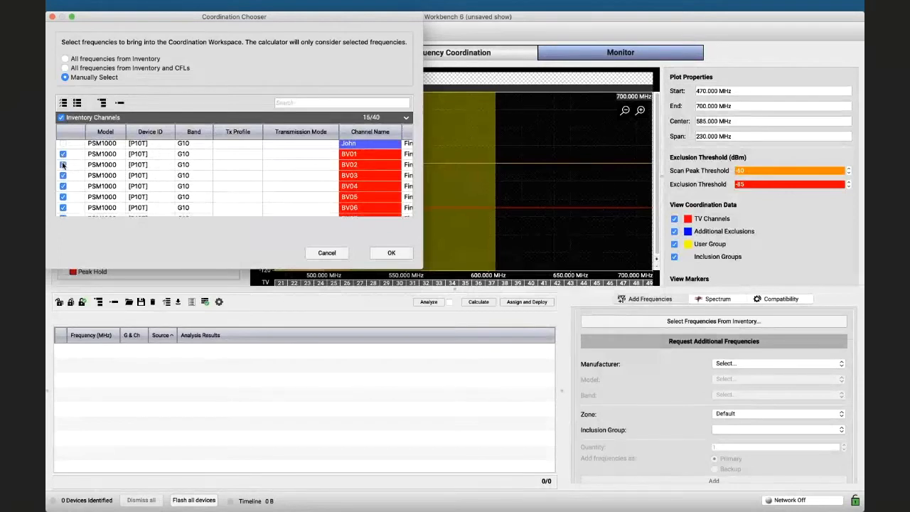
{"action": "left_click", "coordinate": [63, 164]}
{"action": "scroll", "coordinate": [63, 164], "scroll_direction": "up", "scroll_amount": 2}
{"action": "left_click", "coordinate": [63, 164]}
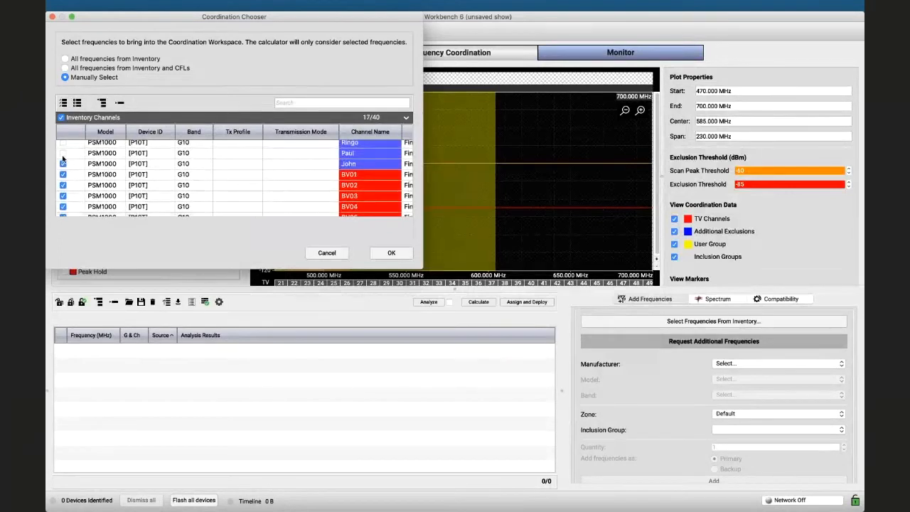
{"action": "left_click", "coordinate": [62, 153]}
{"action": "left_click", "coordinate": [63, 143]}
{"action": "scroll", "coordinate": [62, 147], "scroll_direction": "up", "scroll_amount": 2}
{"action": "left_click", "coordinate": [63, 152]}
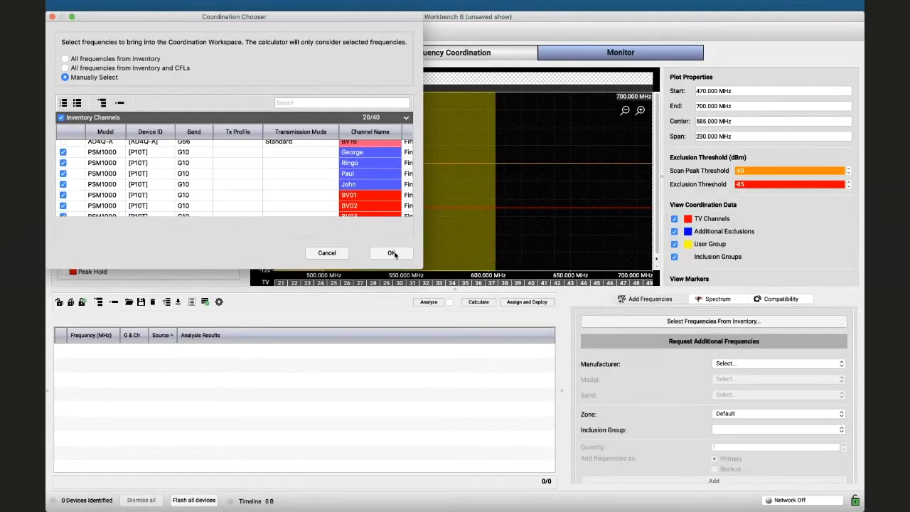
{"action": "left_click", "coordinate": [392, 253]}
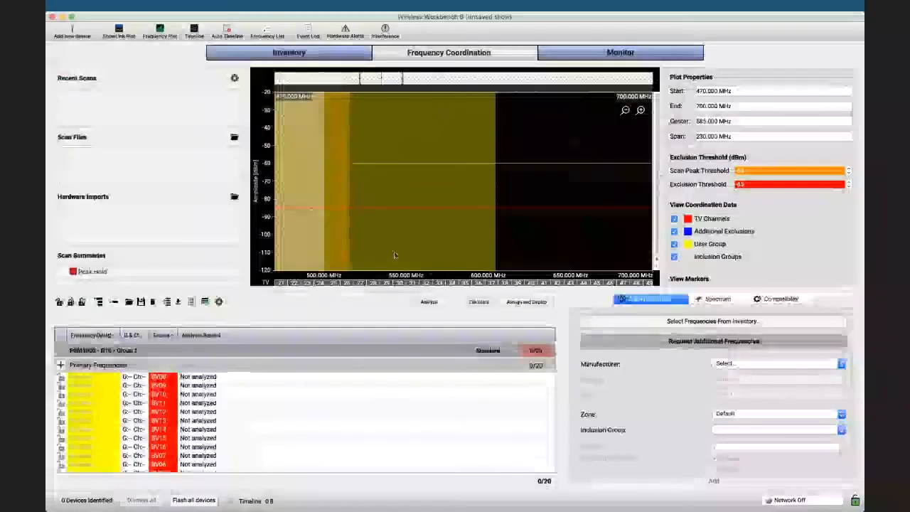
{"action": "left_click", "coordinate": [480, 302]}
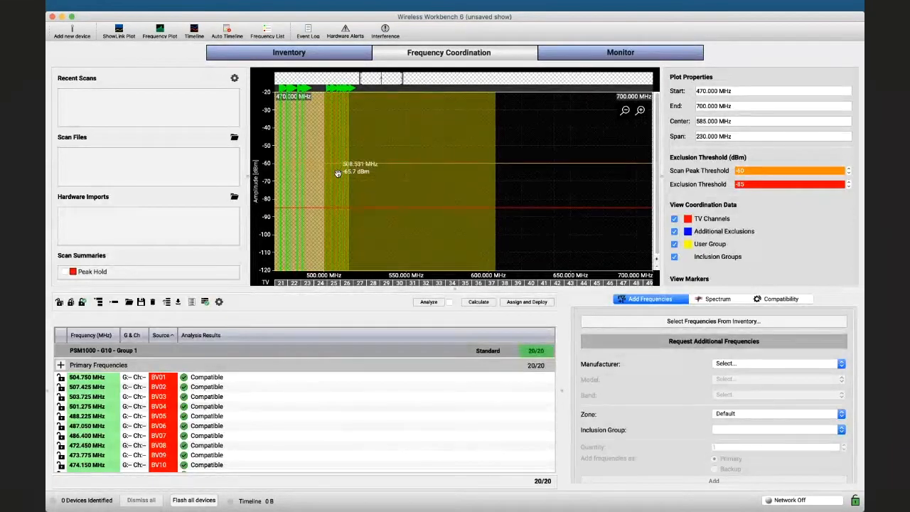
Step: Open the management of inclusion lists from the spectrum Inclusions settings and rename Group 1 of List 1 to IEM
{"action": "left_click", "coordinate": [719, 299]}
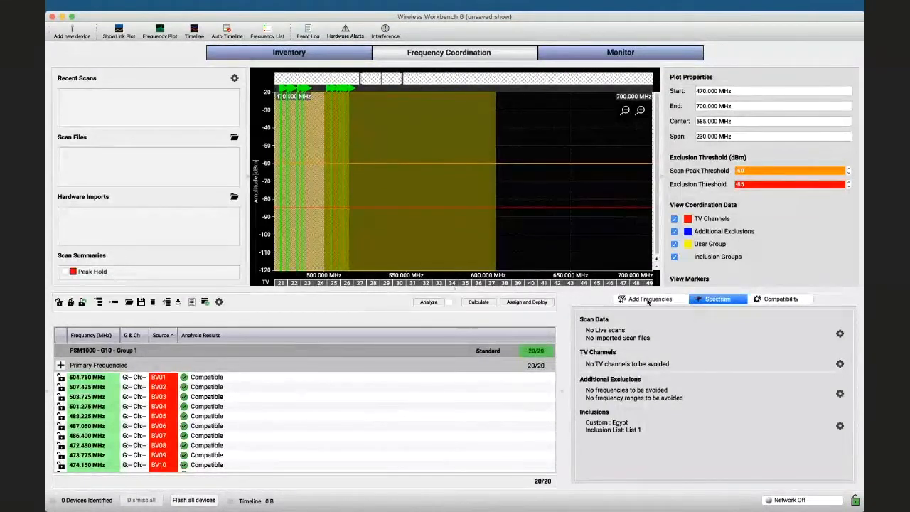
{"action": "left_click", "coordinate": [839, 425]}
{"action": "left_click", "coordinate": [462, 315]}
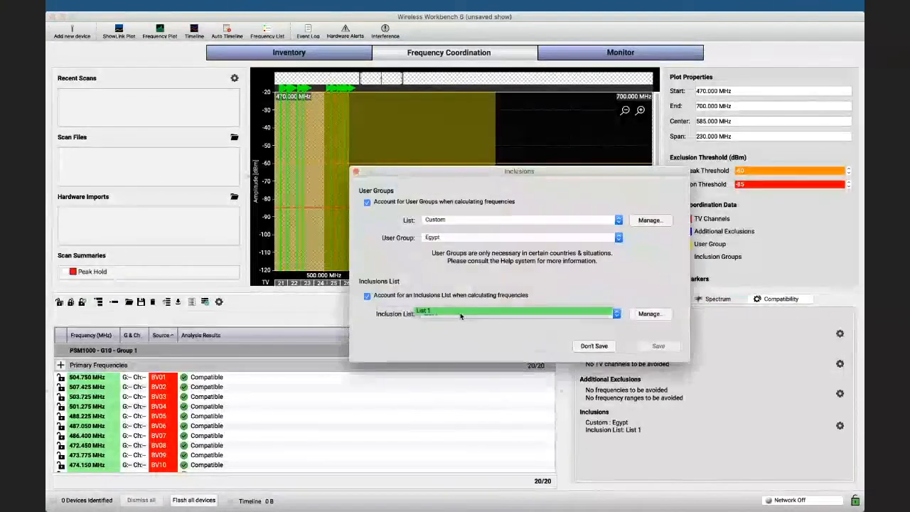
{"action": "left_click", "coordinate": [461, 315]}
{"action": "left_click", "coordinate": [648, 314]}
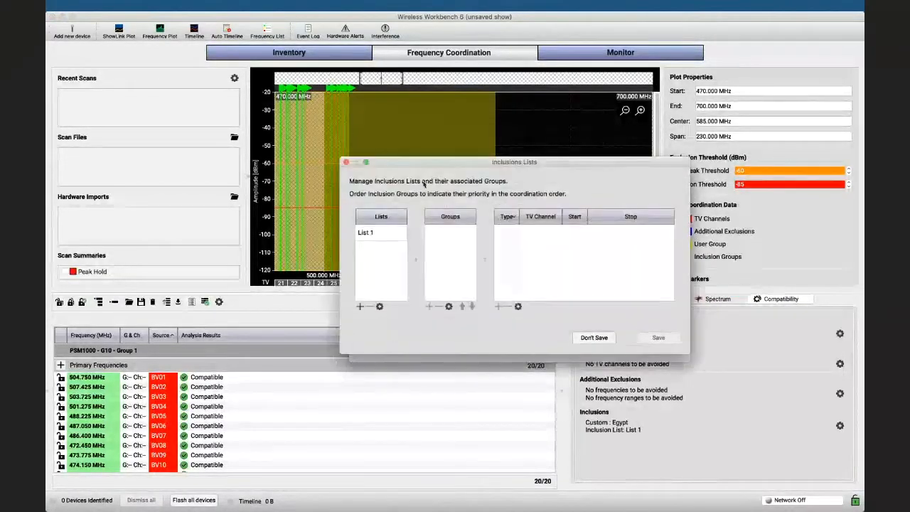
{"action": "left_click", "coordinate": [384, 232]}
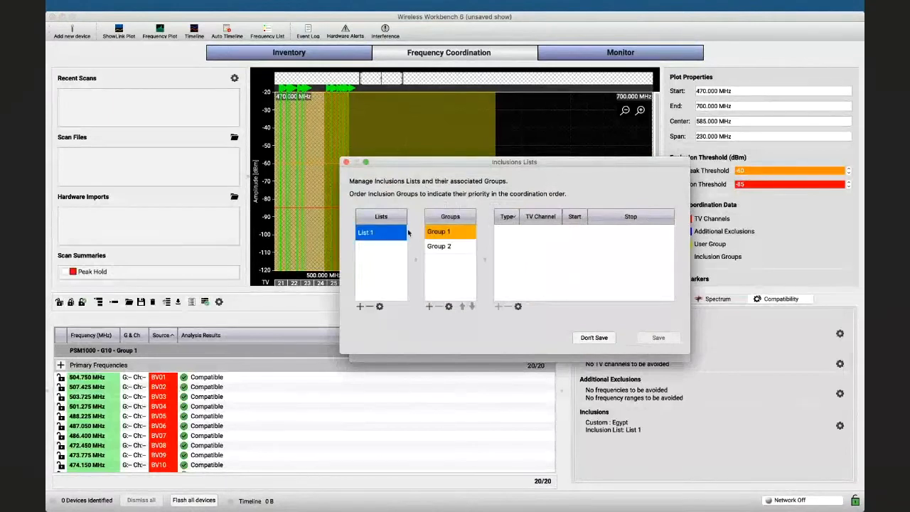
{"action": "double_click", "coordinate": [437, 232]}
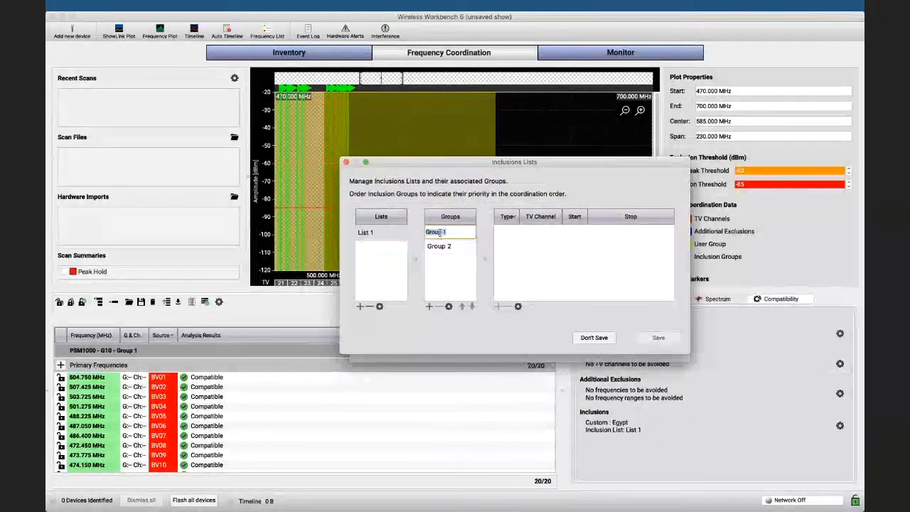
{"action": "type", "text": "IEM"}
{"action": "key", "text": "Return"}
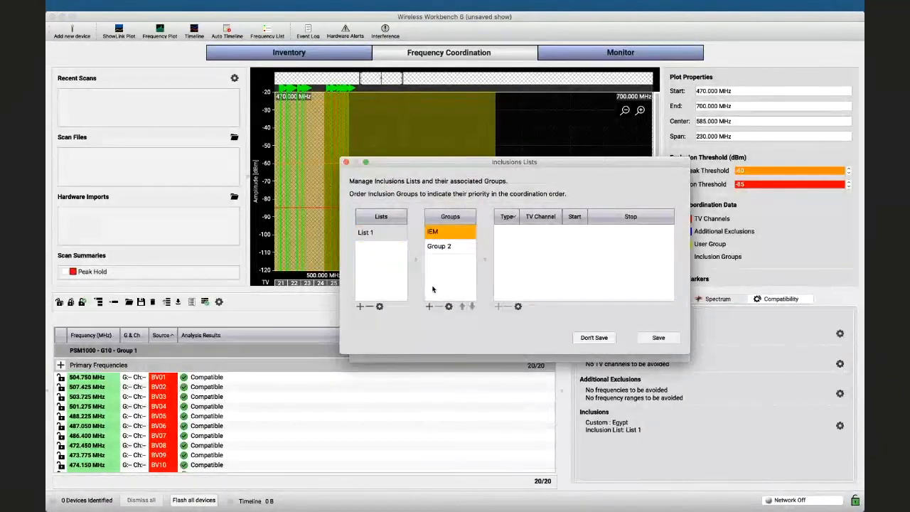
Step: Add a new inclusion group to List 1 and name it MIC
{"action": "left_click", "coordinate": [429, 306]}
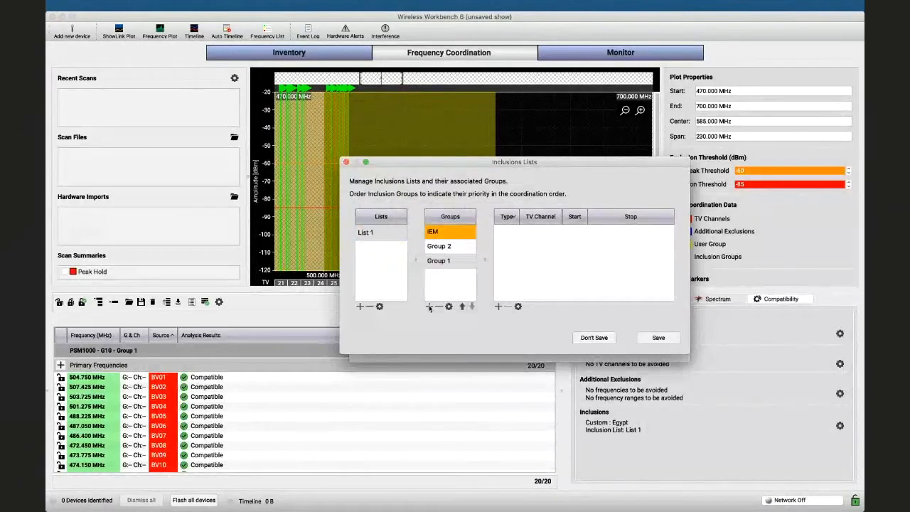
{"action": "double_click", "coordinate": [438, 262]}
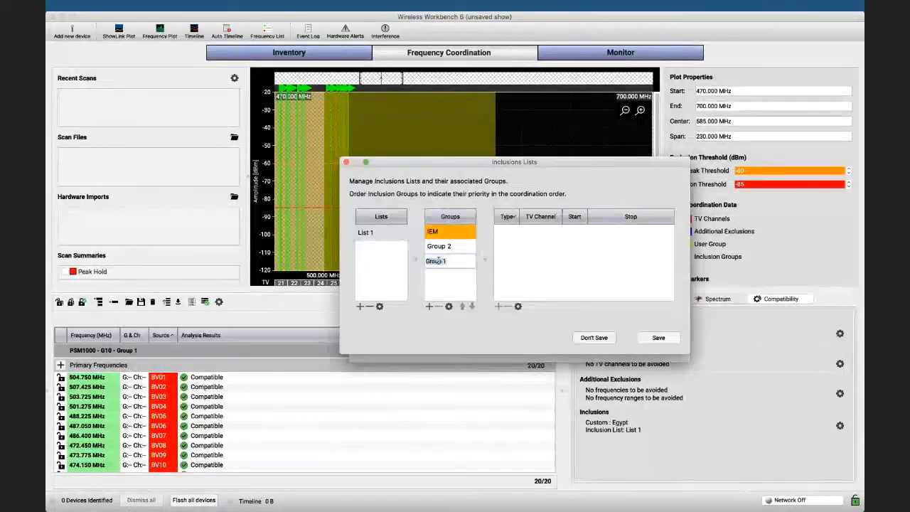
{"action": "type", "text": "MIC"}
{"action": "key", "text": "Return"}
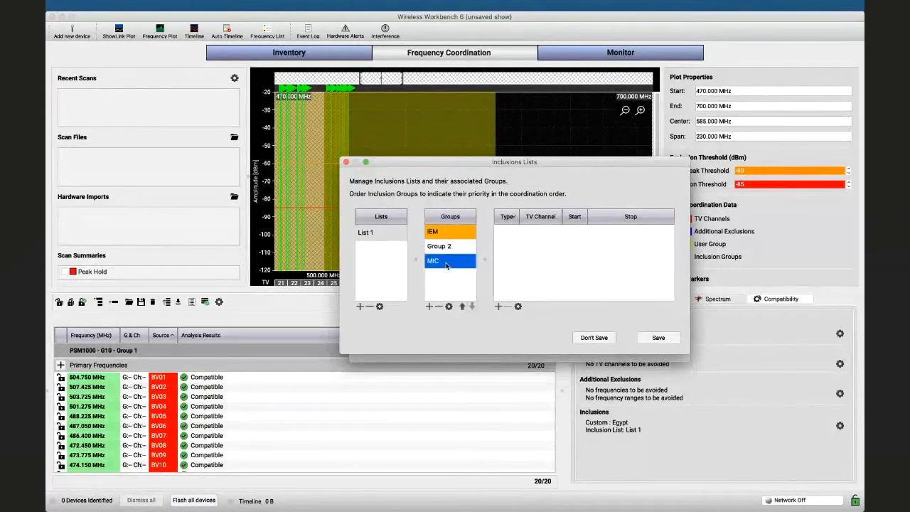
Step: Add a frequency range from 530 MHz to 620 MHz to the MIC group and save the inclusion list and Inclusions settings
{"action": "left_click", "coordinate": [497, 305]}
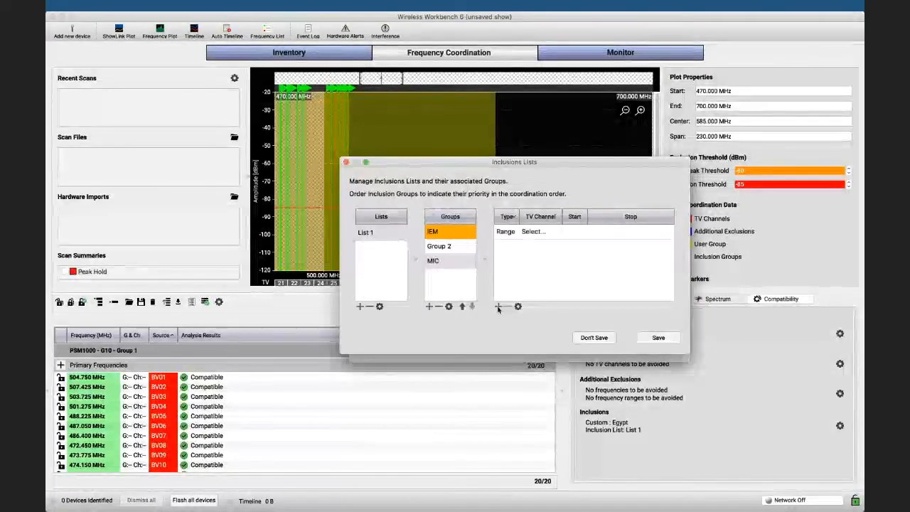
{"action": "double_click", "coordinate": [576, 231]}
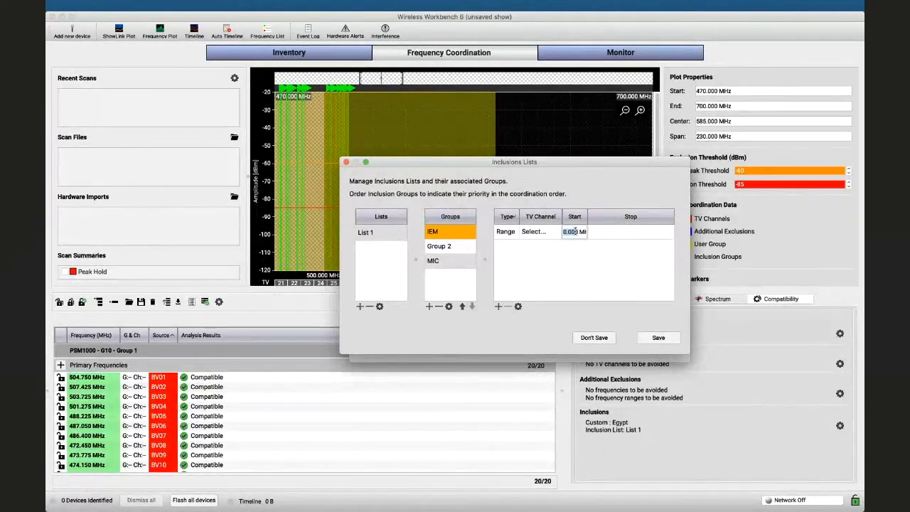
{"action": "type", "text": "530"}
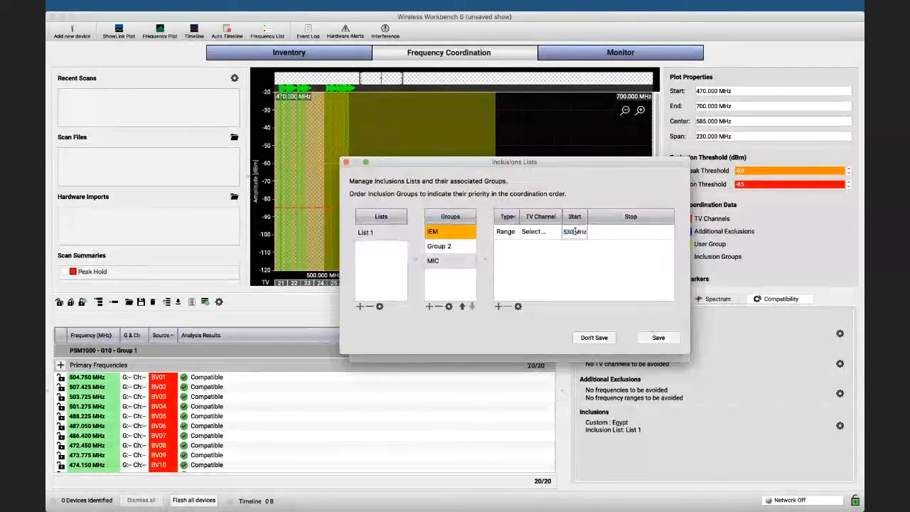
{"action": "double_click", "coordinate": [616, 232]}
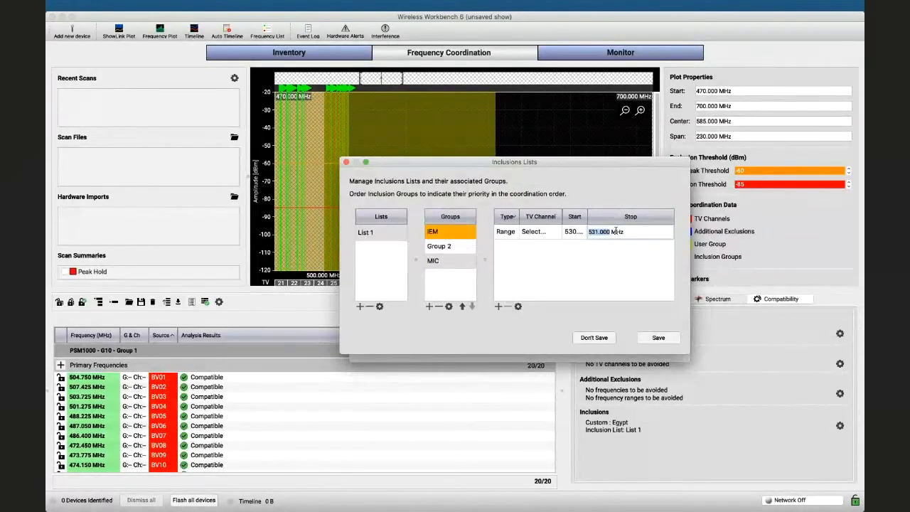
{"action": "type", "text": "56"}
{"action": "key", "text": "Return"}
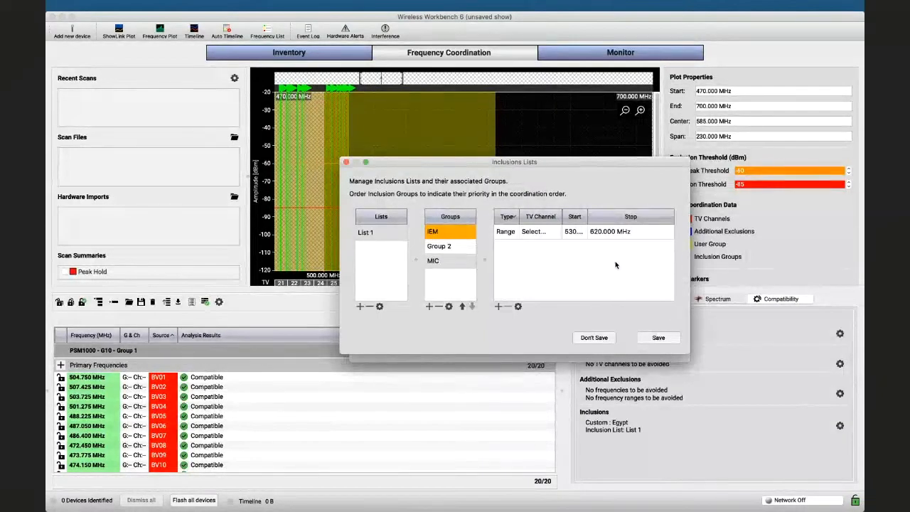
{"action": "left_click", "coordinate": [658, 339]}
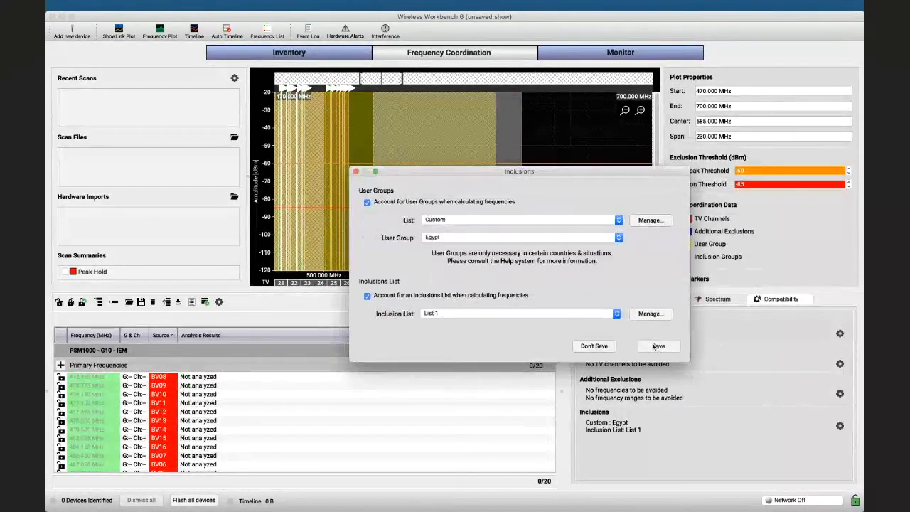
{"action": "left_click", "coordinate": [657, 346]}
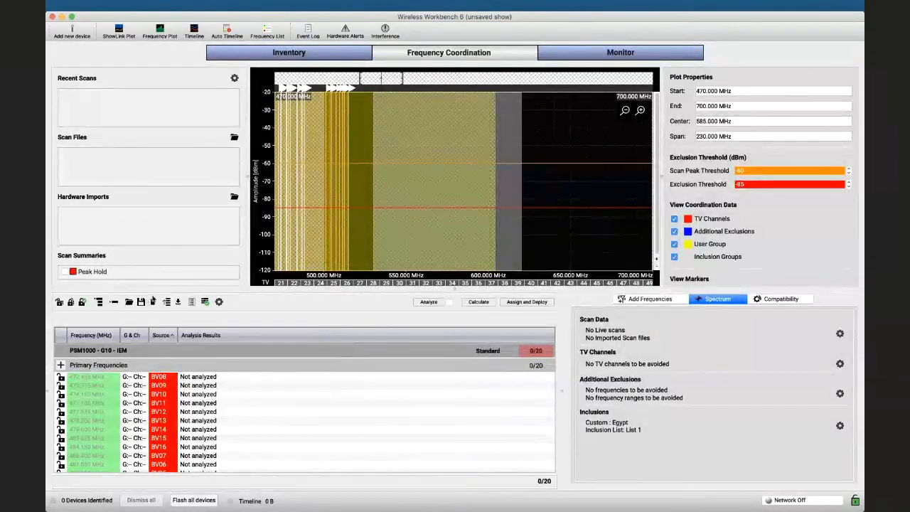
Step: Clear all frequencies from the coordination workspace
{"action": "left_click", "coordinate": [152, 302]}
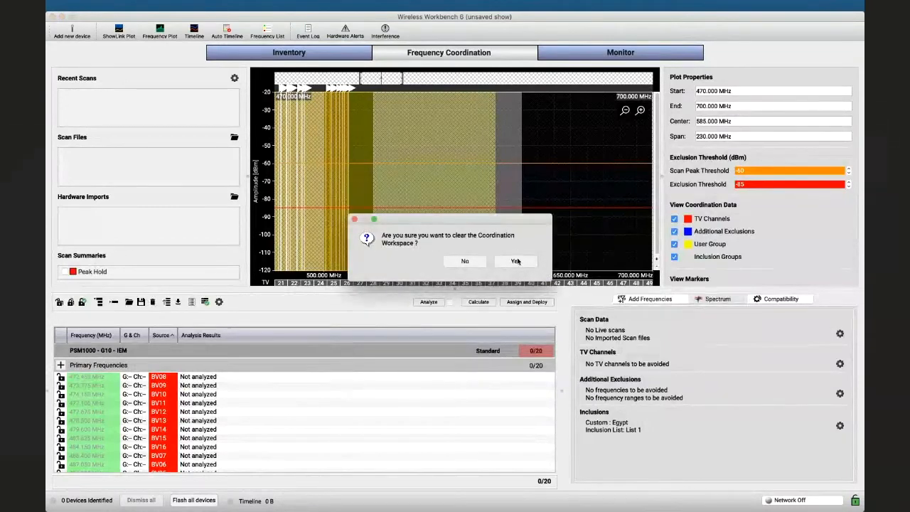
{"action": "left_click", "coordinate": [516, 261]}
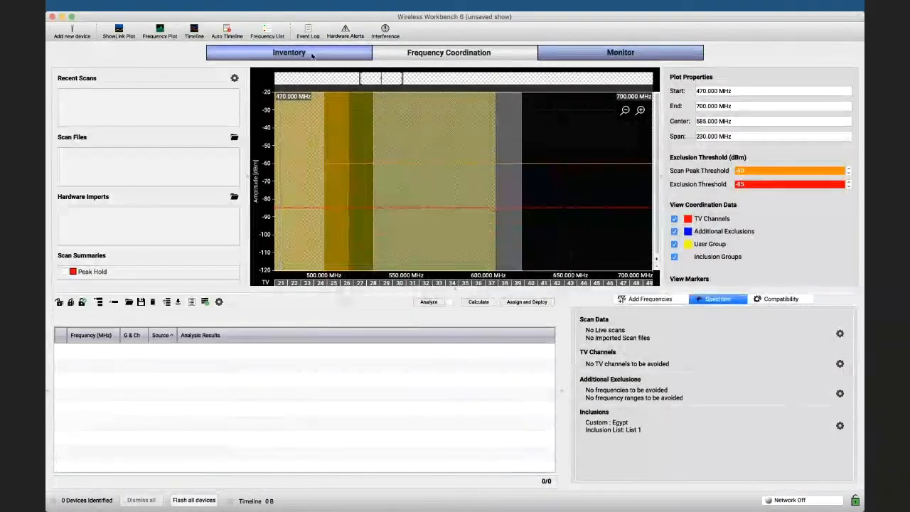
Step: Assign the MIC inclusion group to all AD4Q-A microphone channels in the inventory and apply the change
{"action": "left_click", "coordinate": [310, 54]}
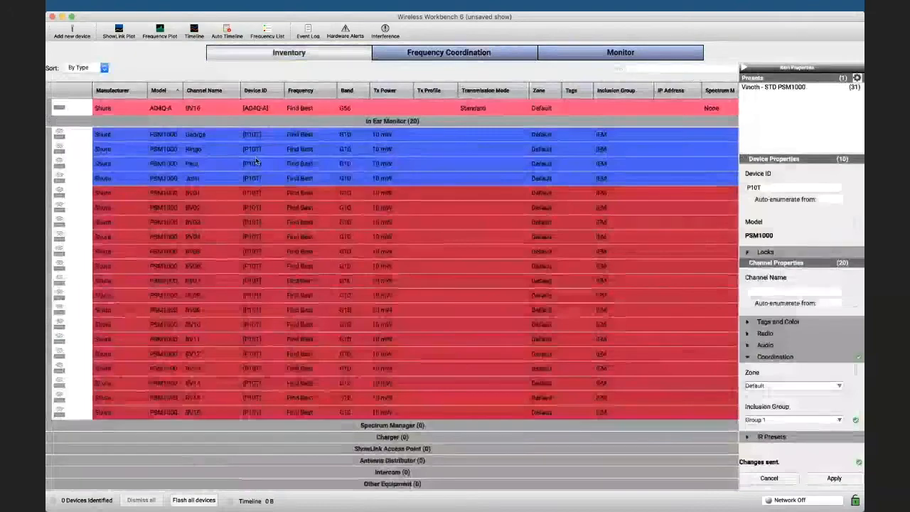
{"action": "scroll", "coordinate": [263, 157], "scroll_direction": "up", "scroll_amount": 8}
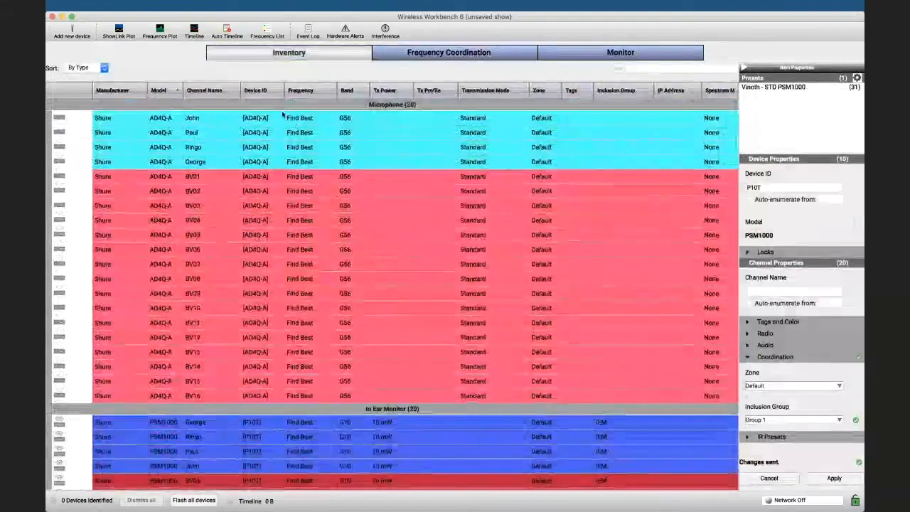
{"action": "left_click", "coordinate": [282, 118]}
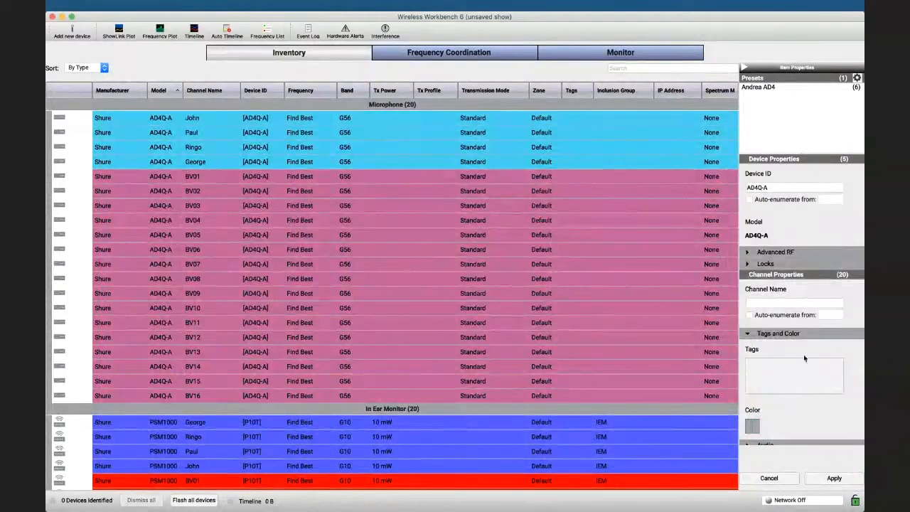
{"action": "scroll", "coordinate": [778, 331], "scroll_direction": "down", "scroll_amount": 2}
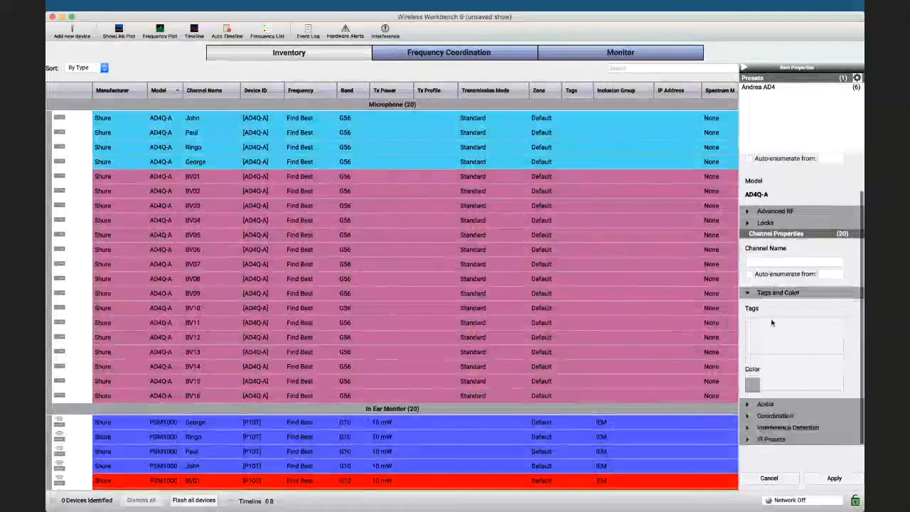
{"action": "left_click", "coordinate": [747, 415]}
{"action": "scroll", "coordinate": [757, 411], "scroll_direction": "down", "scroll_amount": 3}
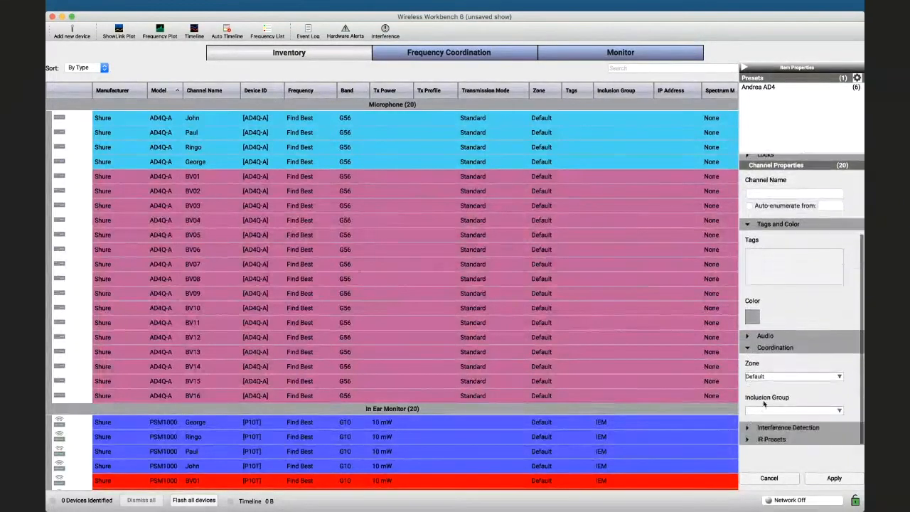
{"action": "left_click", "coordinate": [775, 410]}
{"action": "left_click", "coordinate": [755, 431]}
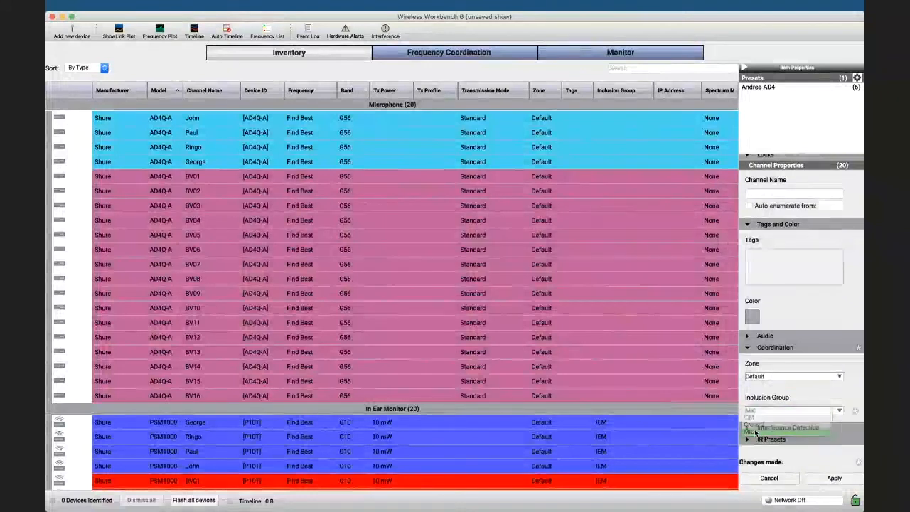
{"action": "left_click", "coordinate": [836, 480]}
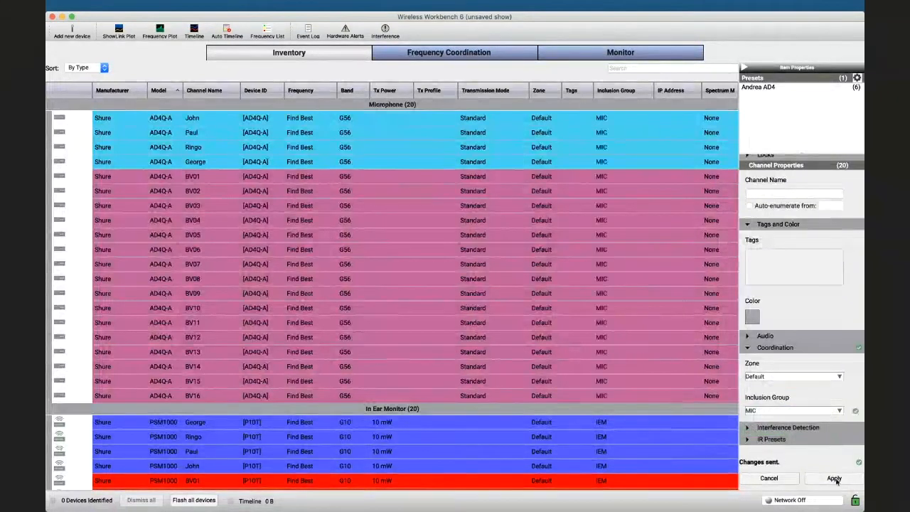
Step: Bring all frequencies from the inventory into the coordination workspace, calculate them, and stop the calculation of additional backup frequencies
{"action": "left_click", "coordinate": [447, 56]}
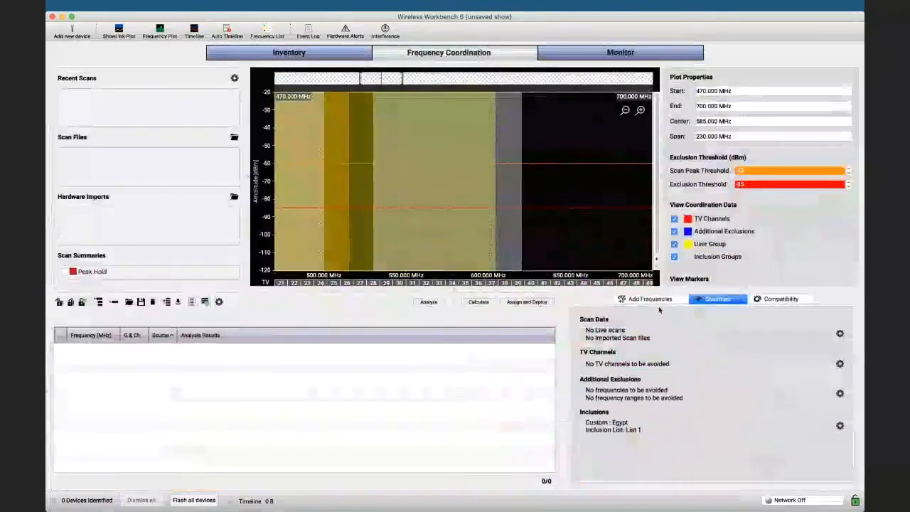
{"action": "left_click", "coordinate": [645, 299]}
{"action": "left_click", "coordinate": [636, 324]}
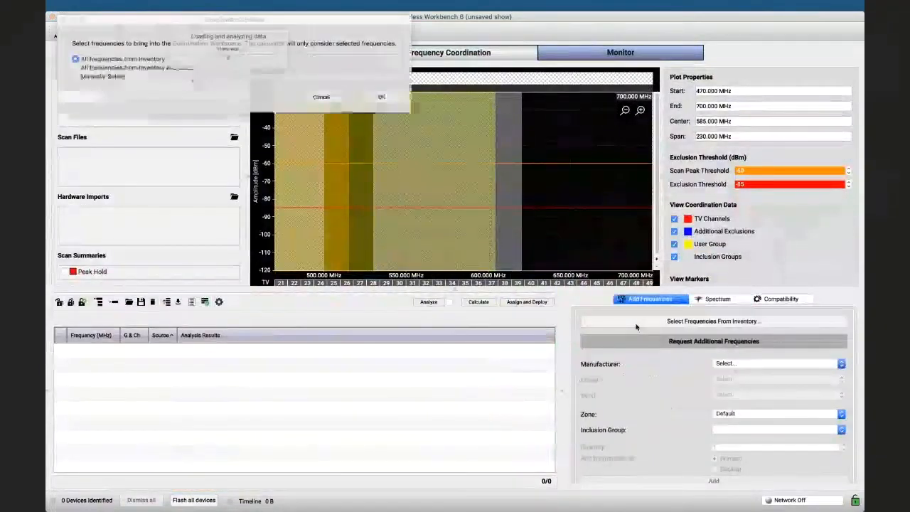
{"action": "left_click", "coordinate": [389, 100]}
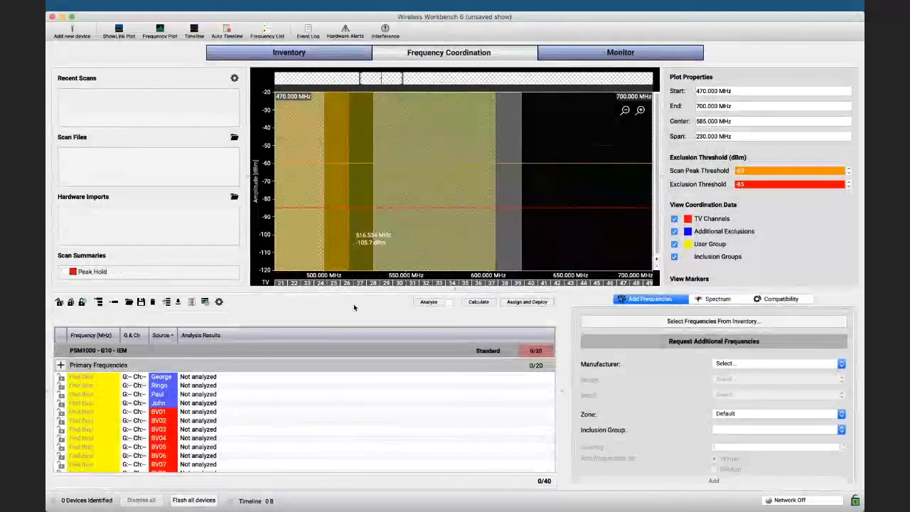
{"action": "left_click", "coordinate": [387, 384]}
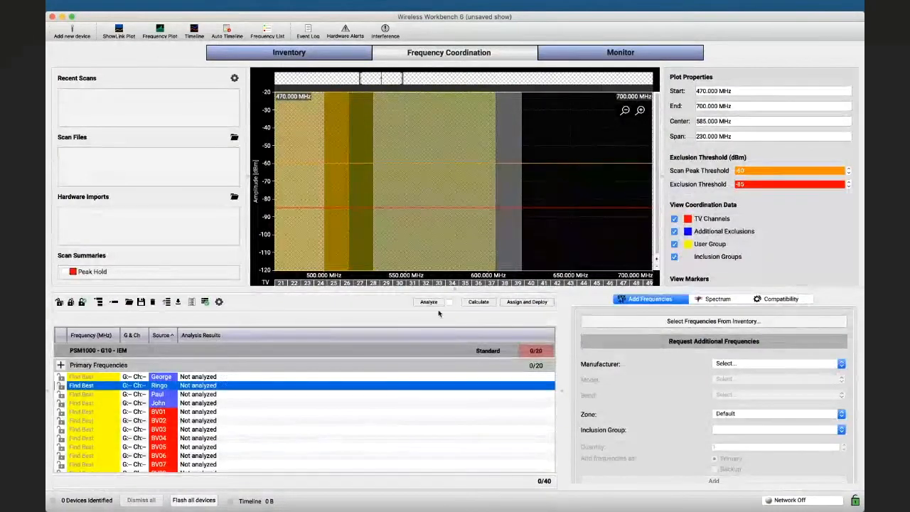
{"action": "left_click", "coordinate": [478, 302]}
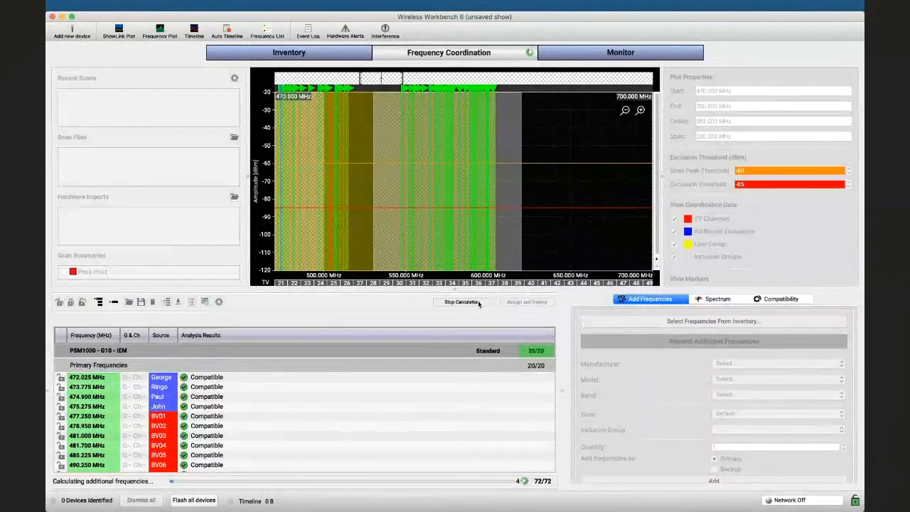
{"action": "left_click", "coordinate": [477, 302]}
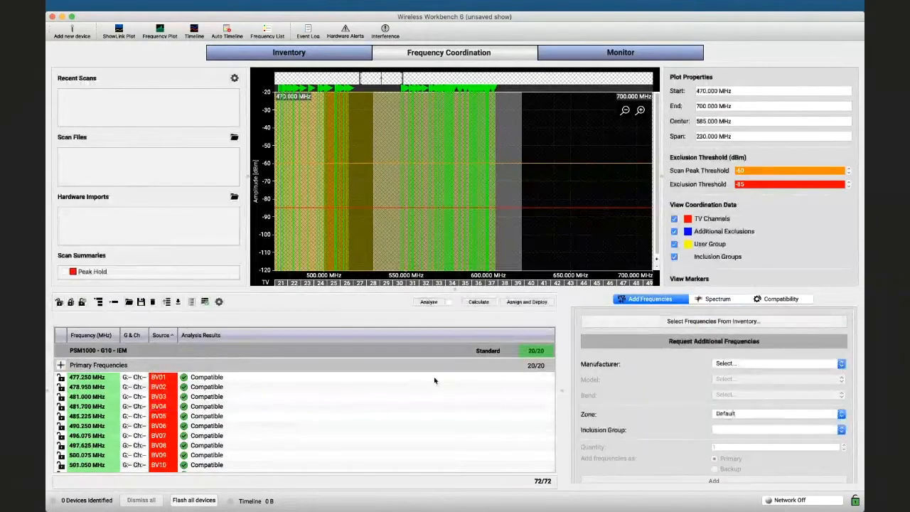
Step: Review the calculated IEM and MIC frequencies with their backups, and check the inclusion group assignments in the inventory
{"action": "scroll", "coordinate": [432, 423], "scroll_direction": "down", "scroll_amount": 10}
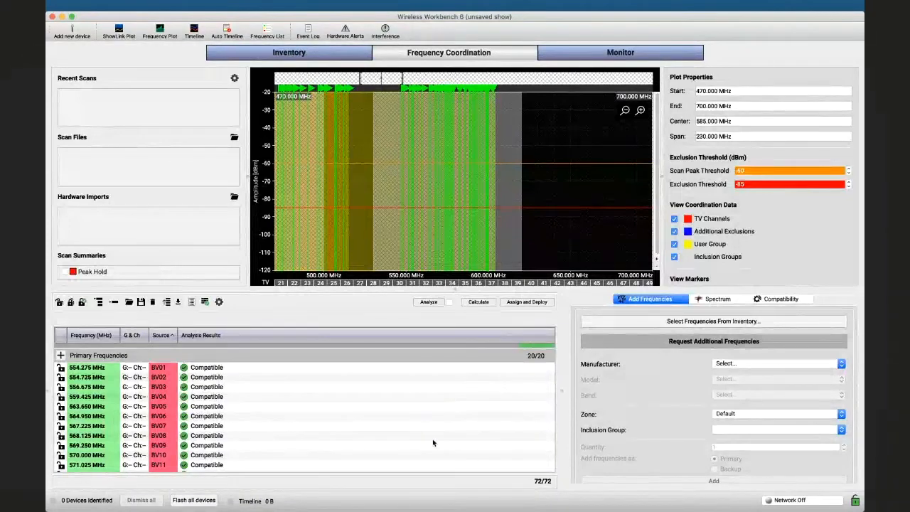
{"action": "scroll", "coordinate": [433, 448], "scroll_direction": "down", "scroll_amount": 1}
{"action": "scroll", "coordinate": [433, 451], "scroll_direction": "down", "scroll_amount": 10}
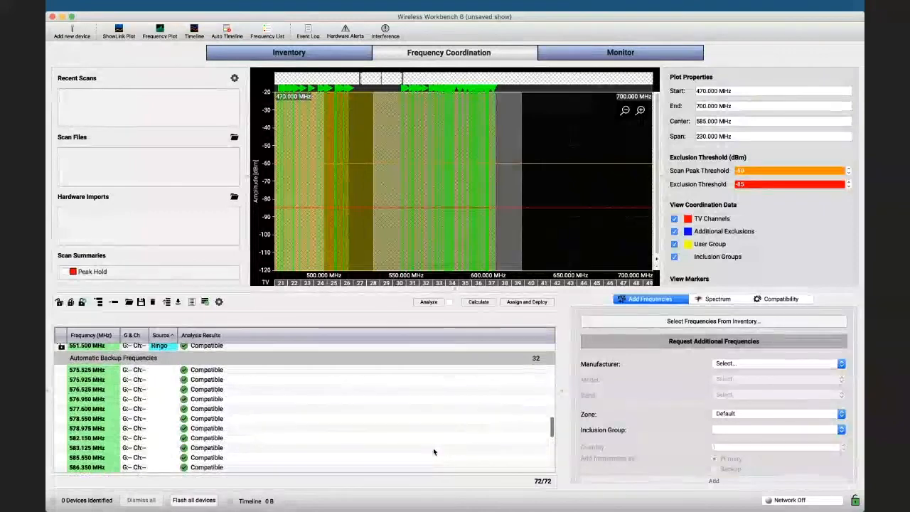
{"action": "scroll", "coordinate": [434, 451], "scroll_direction": "up", "scroll_amount": 5}
{"action": "scroll", "coordinate": [433, 451], "scroll_direction": "up", "scroll_amount": 5}
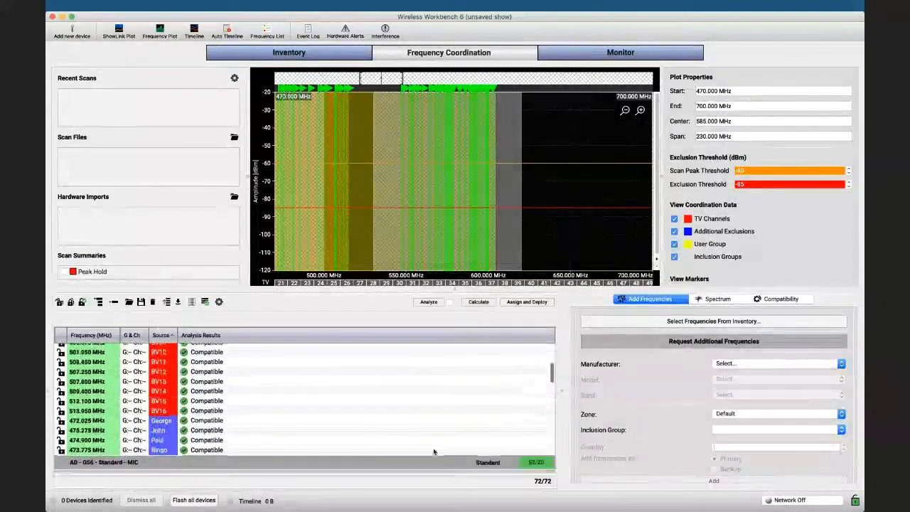
{"action": "scroll", "coordinate": [433, 451], "scroll_direction": "down", "scroll_amount": 8}
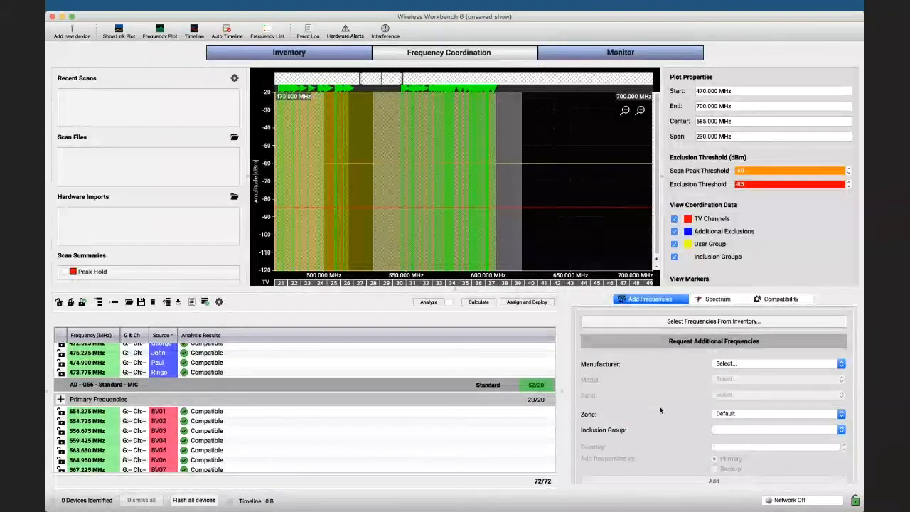
{"action": "left_click", "coordinate": [289, 52]}
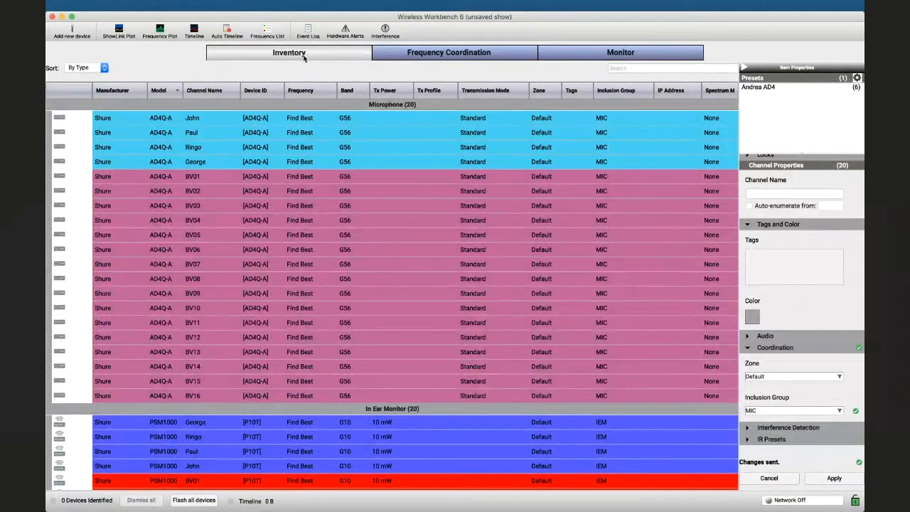
{"action": "left_click", "coordinate": [447, 53]}
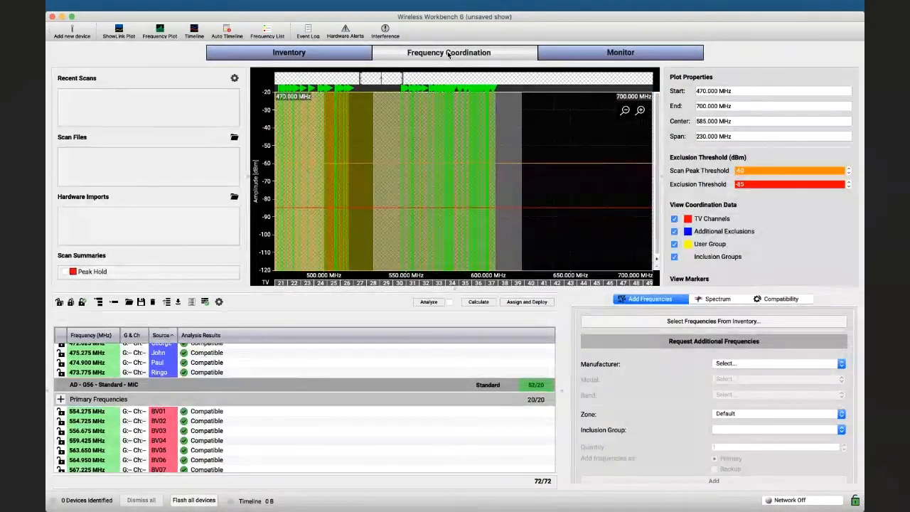
Step: Import the scan file EJF 2020 D3.sdb2 into the coordination and recalculate the frequencies
{"action": "left_click", "coordinate": [234, 137]}
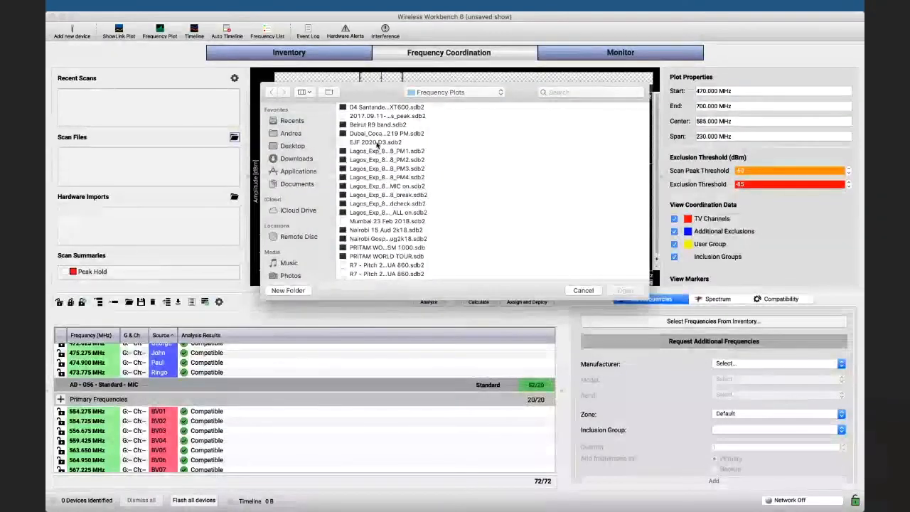
{"action": "left_click", "coordinate": [377, 143]}
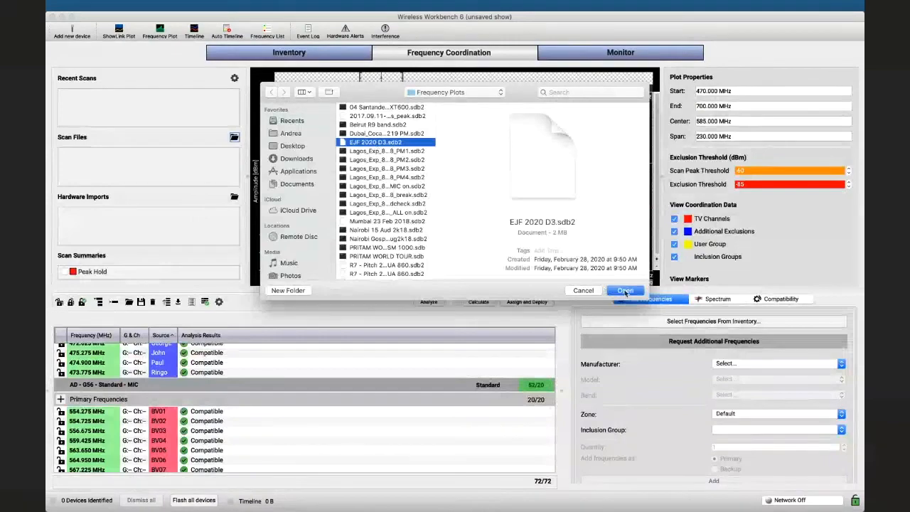
{"action": "left_click", "coordinate": [625, 289]}
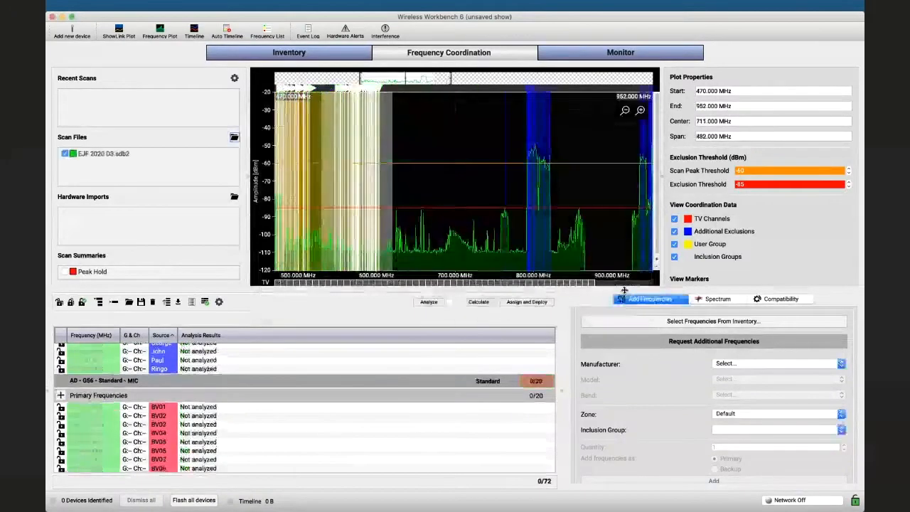
{"action": "left_click", "coordinate": [484, 303]}
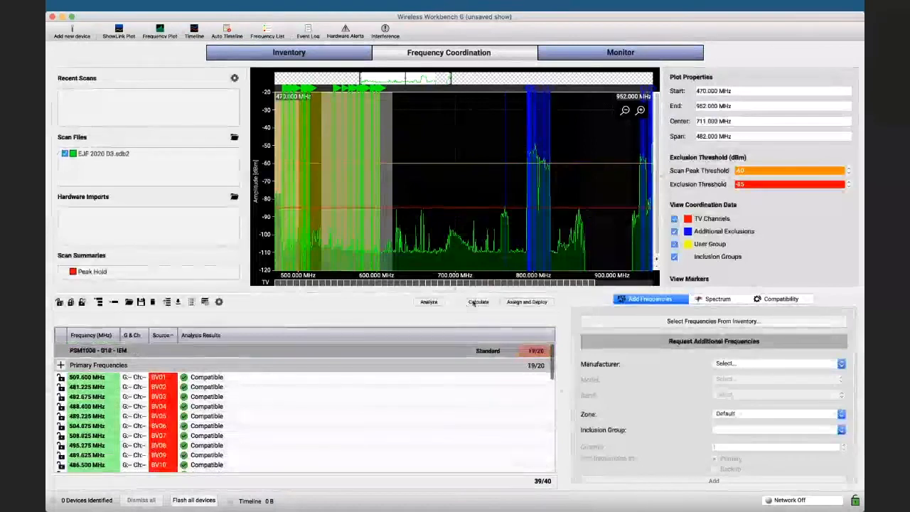
Step: Review the rank, scan level and assigned channel of each frequency in Assign and Deploy, and close it without deploying
{"action": "left_click", "coordinate": [526, 302]}
{"action": "scroll", "coordinate": [465, 253], "scroll_direction": "down", "scroll_amount": 10}
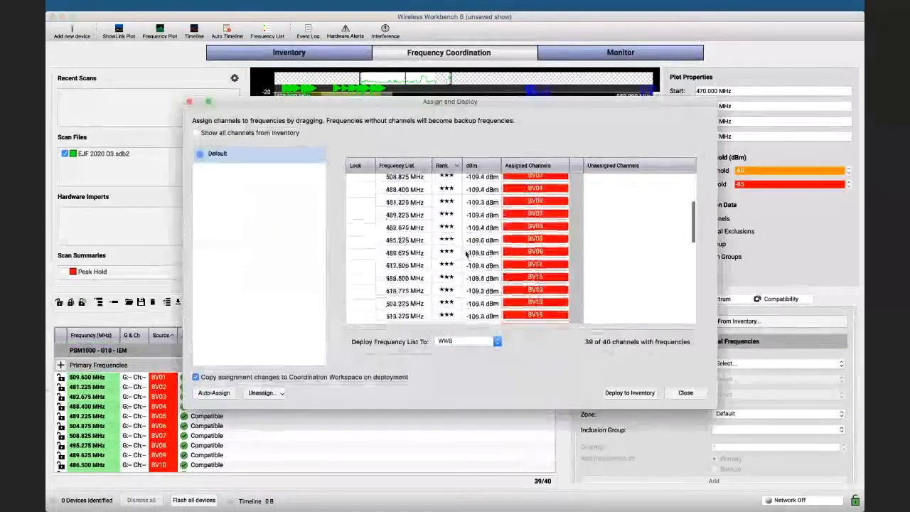
{"action": "scroll", "coordinate": [466, 254], "scroll_direction": "down", "scroll_amount": 5}
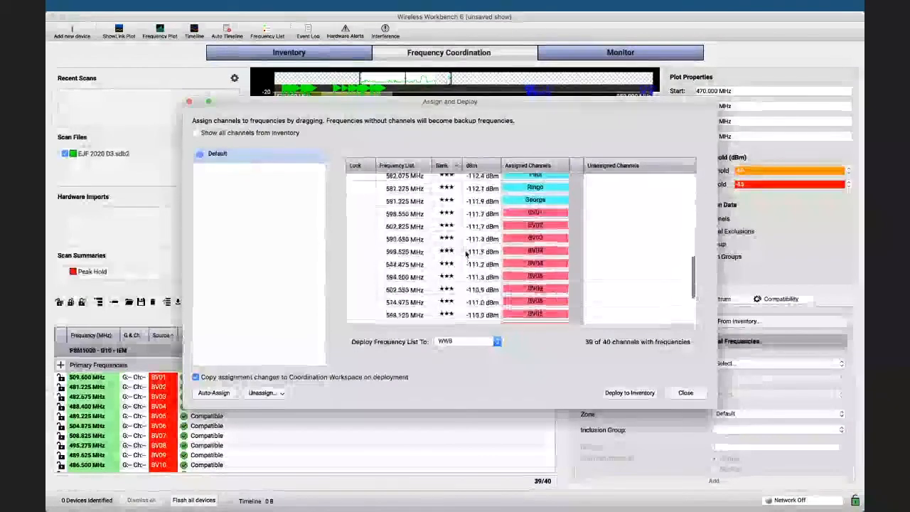
{"action": "left_click", "coordinate": [685, 392]}
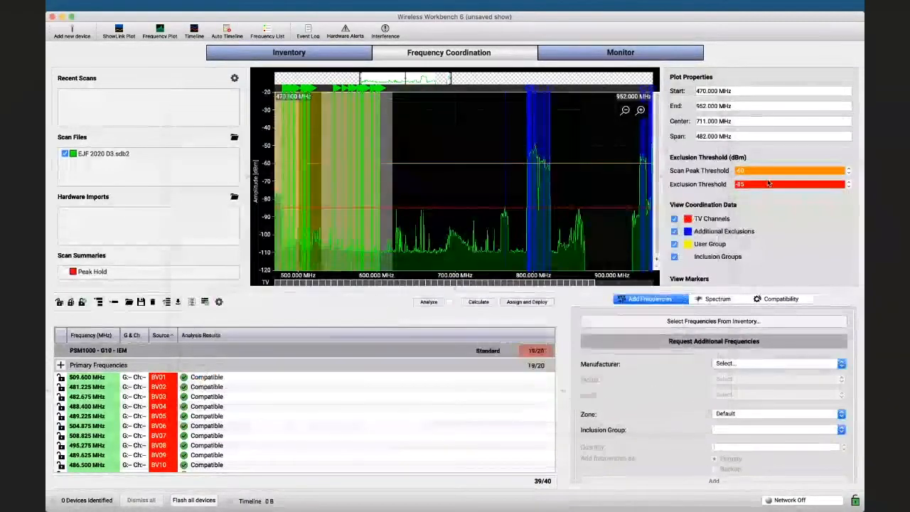
Step: Set the Exclusion Threshold to -95 dBm and recalculate the frequencies
{"action": "left_click", "coordinate": [757, 184]}
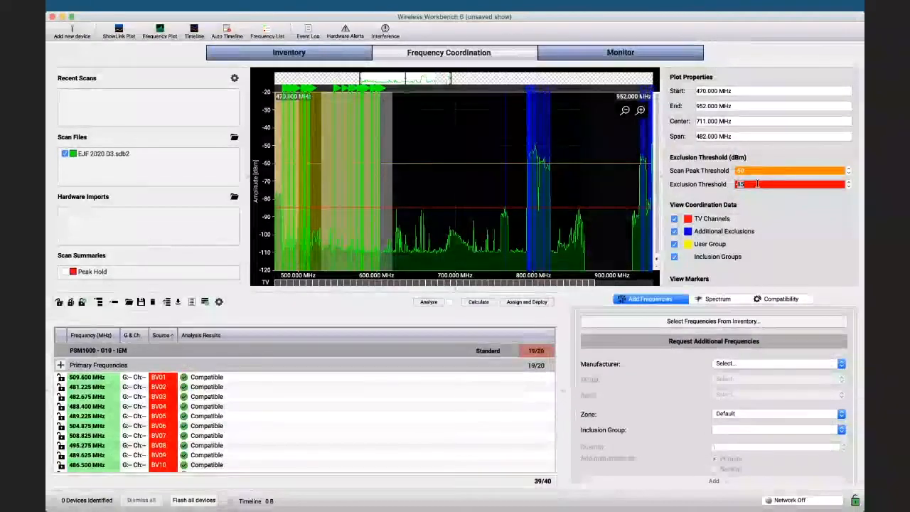
{"action": "type", "text": "-95"}
{"action": "key", "text": "Return"}
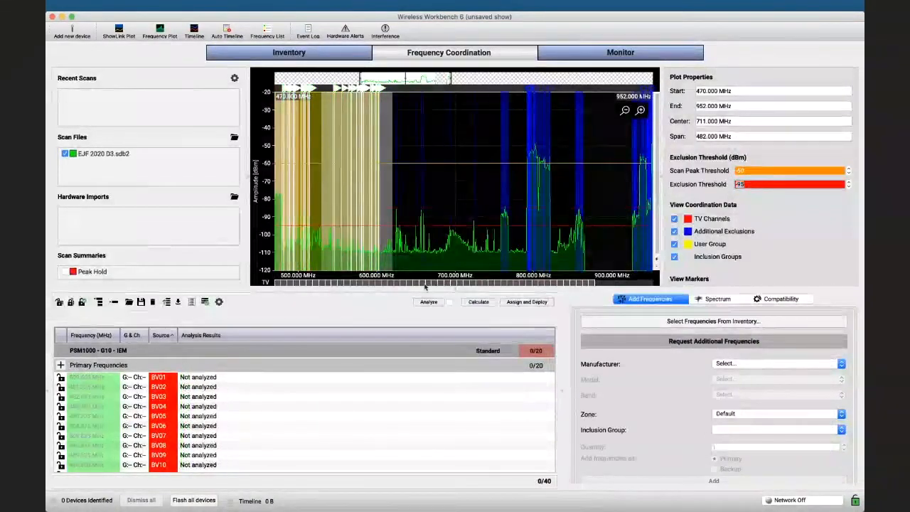
{"action": "left_click", "coordinate": [479, 301]}
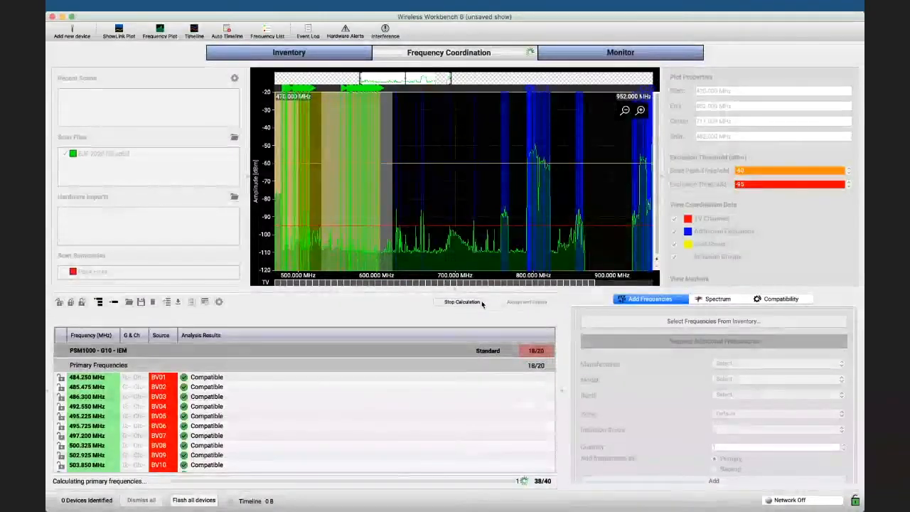
Step: Examine the new frequency ranks and the assigned and unassigned channels in Assign and Deploy, without deploying them
{"action": "left_click", "coordinate": [526, 301]}
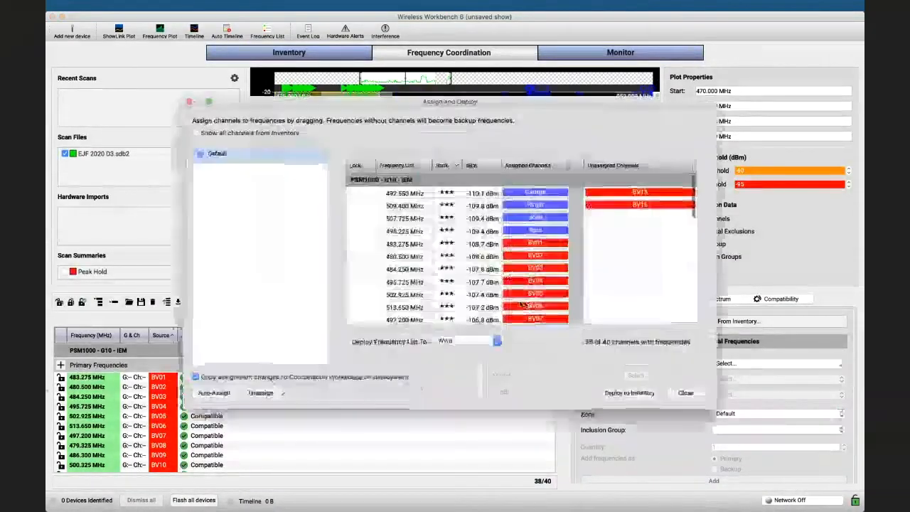
{"action": "scroll", "coordinate": [442, 263], "scroll_direction": "down", "scroll_amount": 10}
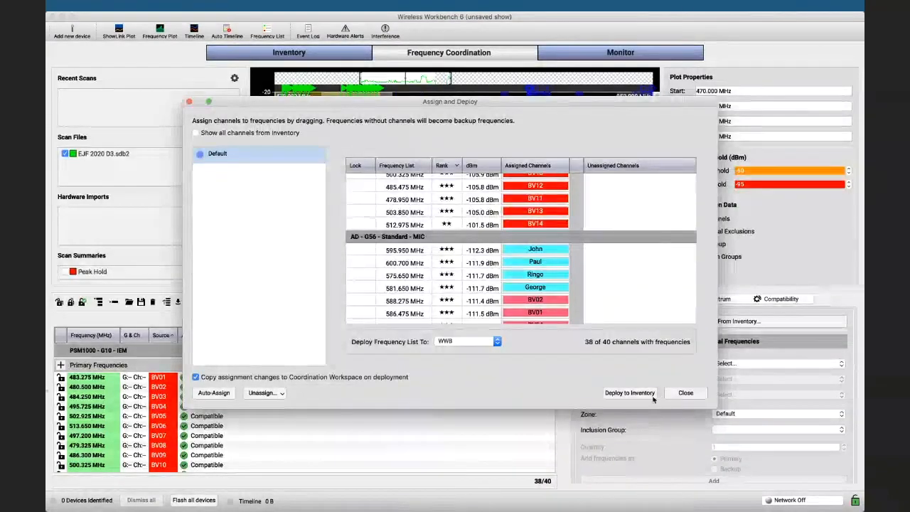
{"action": "left_click", "coordinate": [680, 394]}
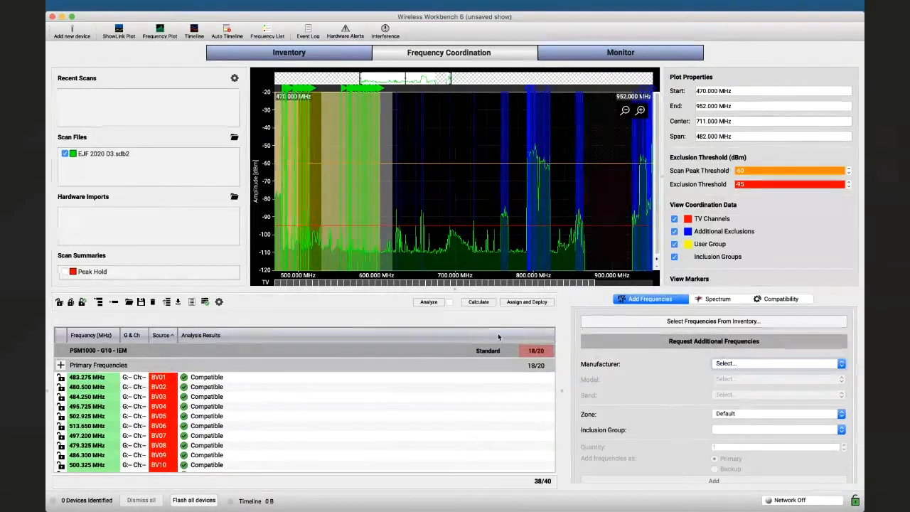
Step: Review the single frequencies and frequency ranges in Additional Exclusions, and close them without saving
{"action": "left_click", "coordinate": [718, 299]}
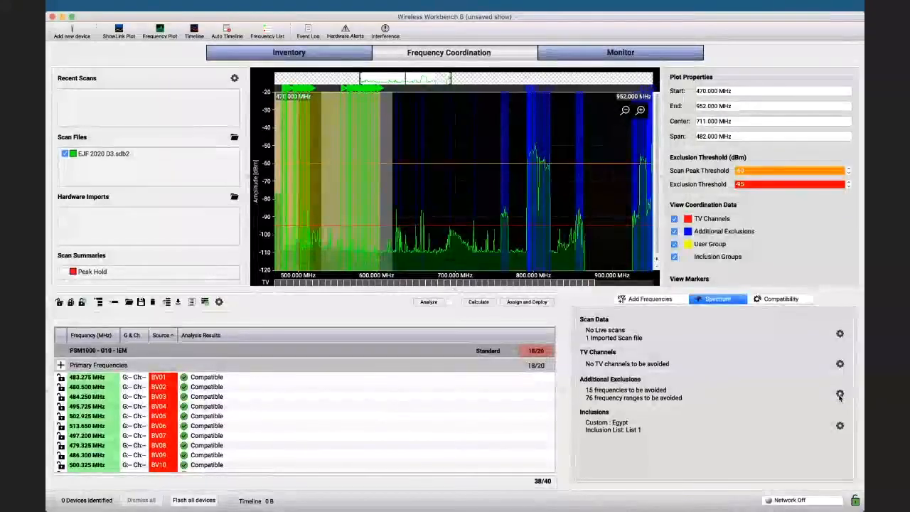
{"action": "left_click", "coordinate": [839, 394]}
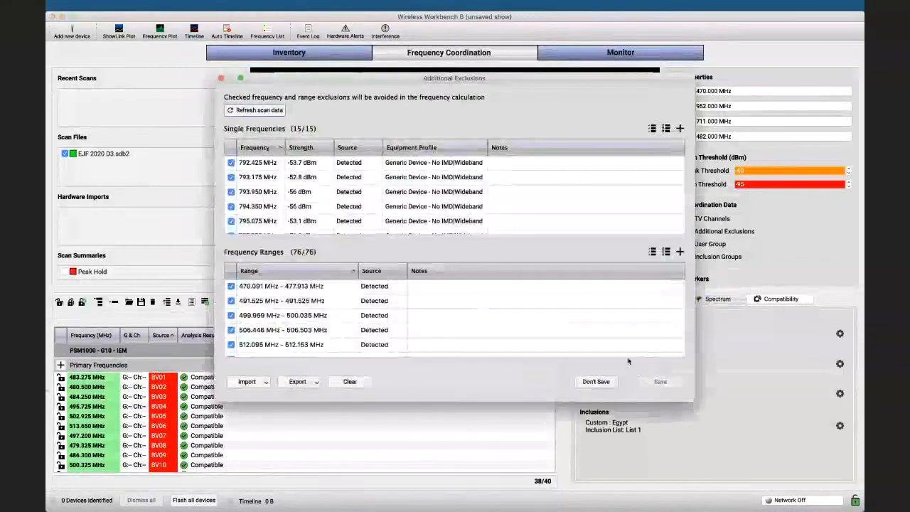
{"action": "left_click", "coordinate": [596, 381]}
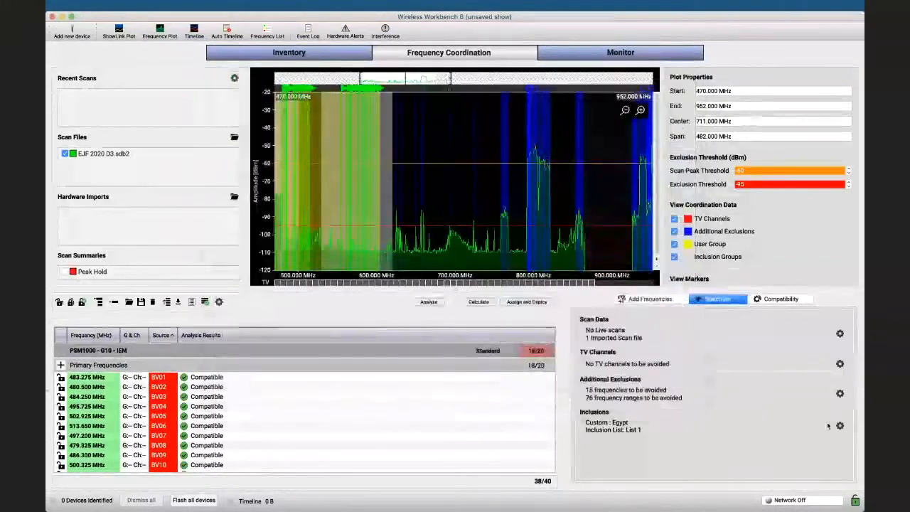
Step: Set the stop frequency of Group 2 in inclusion list List 1 to 515 MHz and save the list
{"action": "left_click", "coordinate": [840, 425]}
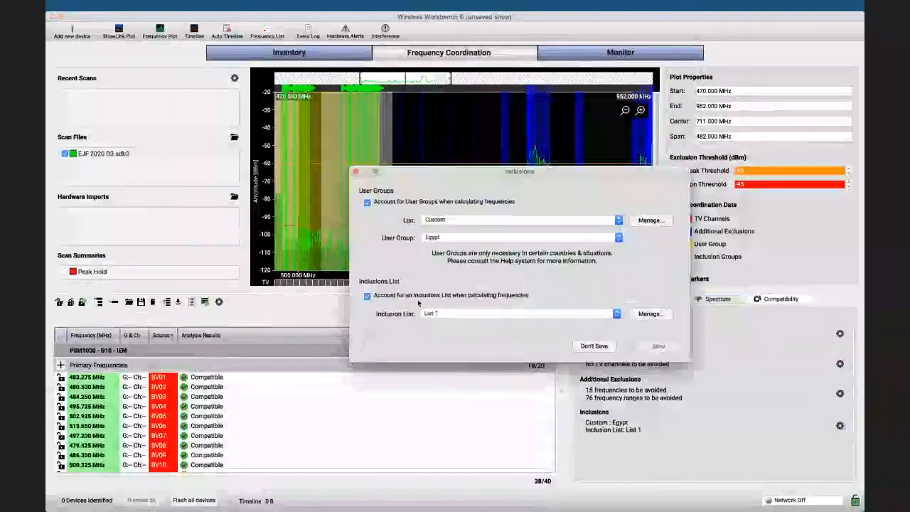
{"action": "left_click", "coordinate": [649, 313]}
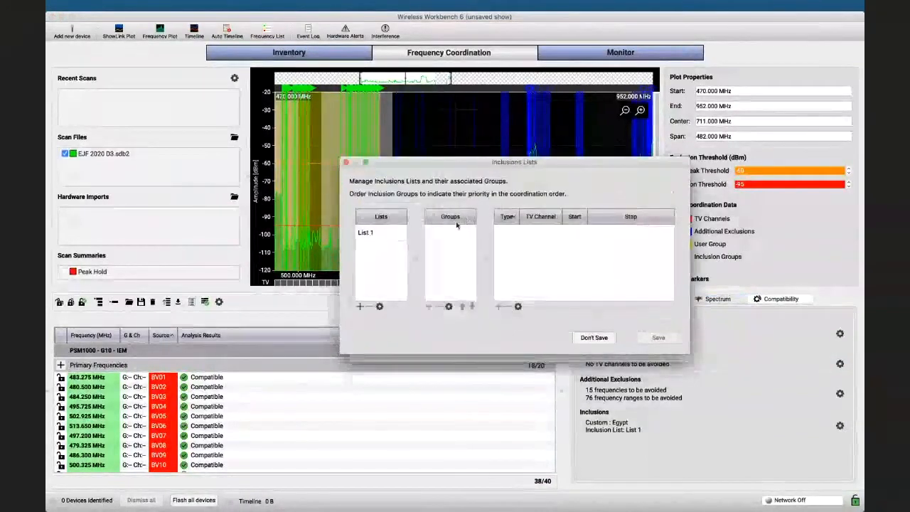
{"action": "left_click", "coordinate": [366, 233]}
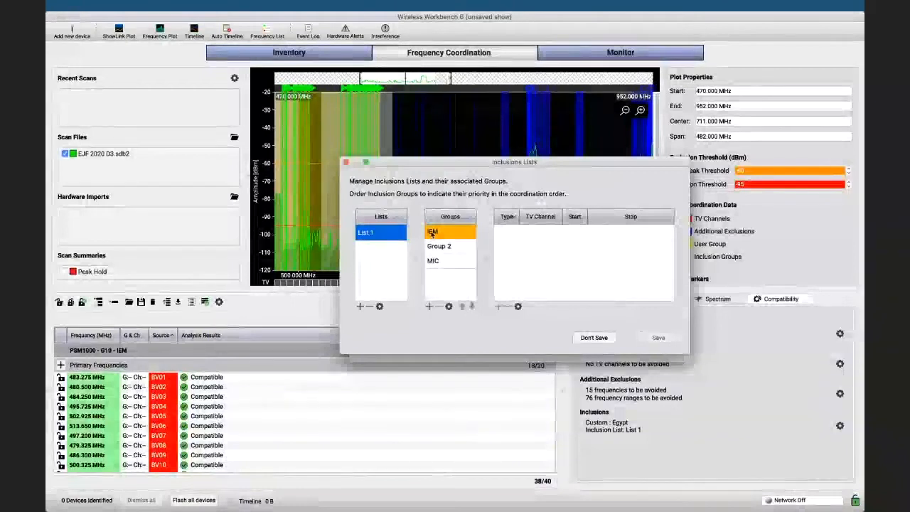
{"action": "left_click", "coordinate": [444, 247]}
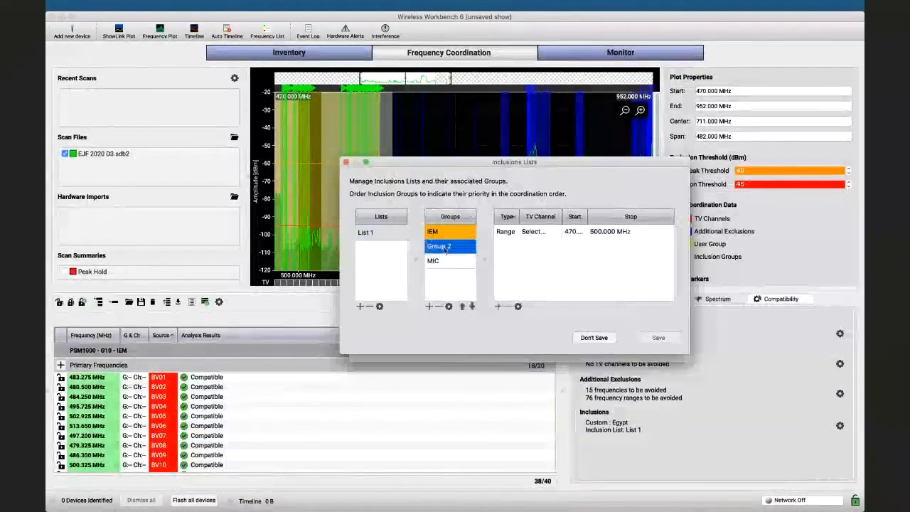
{"action": "double_click", "coordinate": [603, 232]}
{"action": "type", "text": "510"}
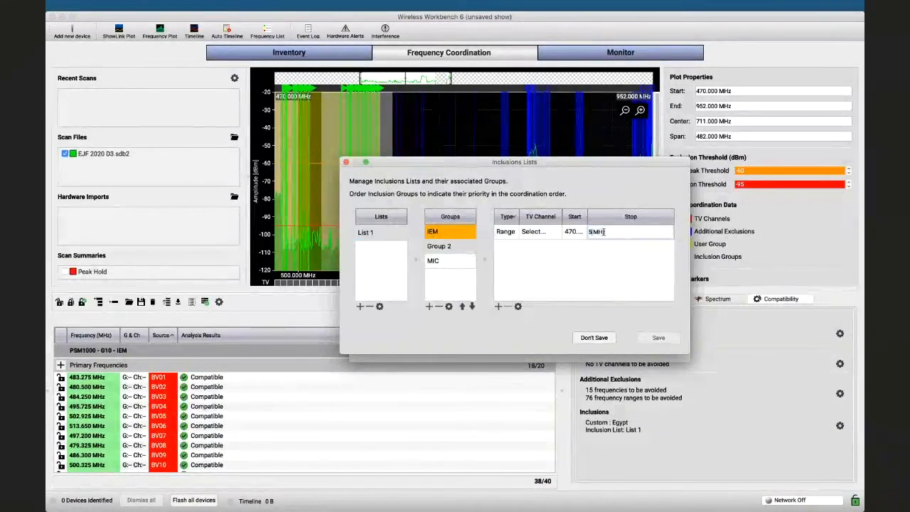
{"action": "type", "text": "51"}
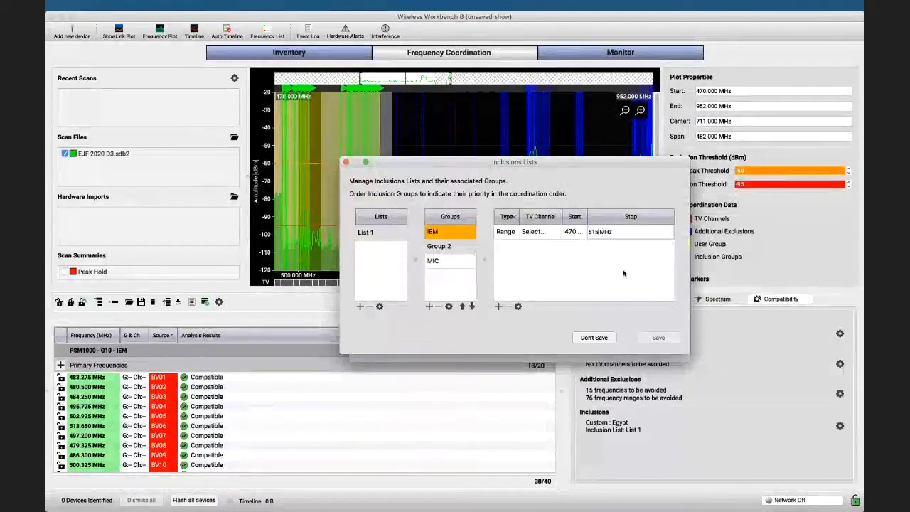
{"action": "key", "text": "Return"}
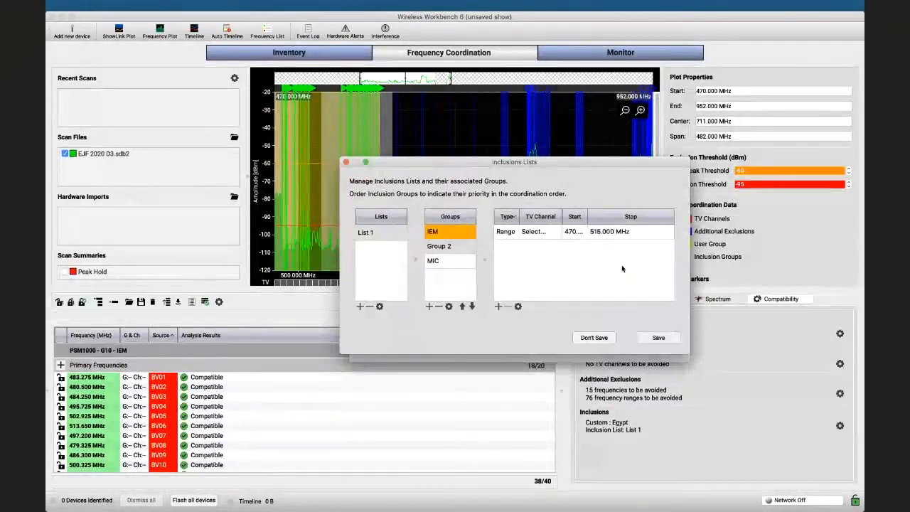
{"action": "left_click", "coordinate": [659, 337]}
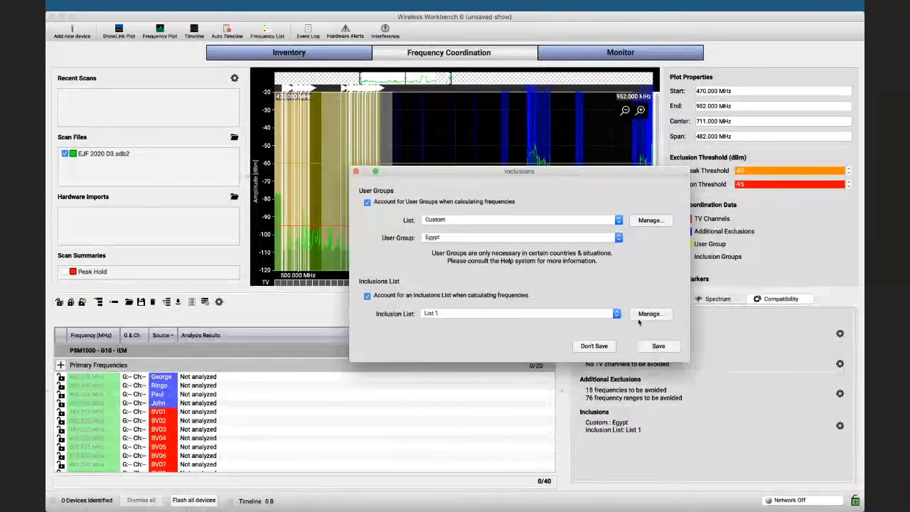
Step: Rename Group 2 in List 1 as "$ IEM" and save the inclusion list and the inclusion settings
{"action": "left_click", "coordinate": [648, 314]}
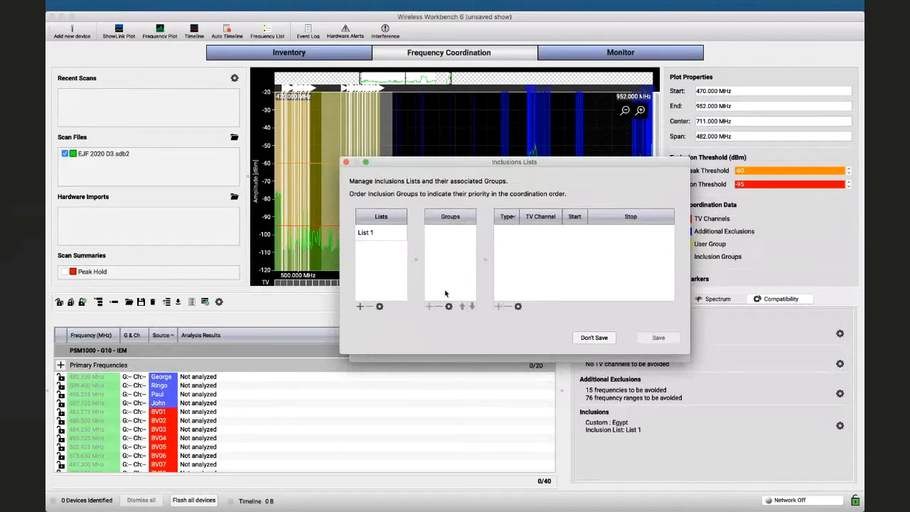
{"action": "left_click", "coordinate": [366, 233]}
{"action": "left_click", "coordinate": [431, 246]}
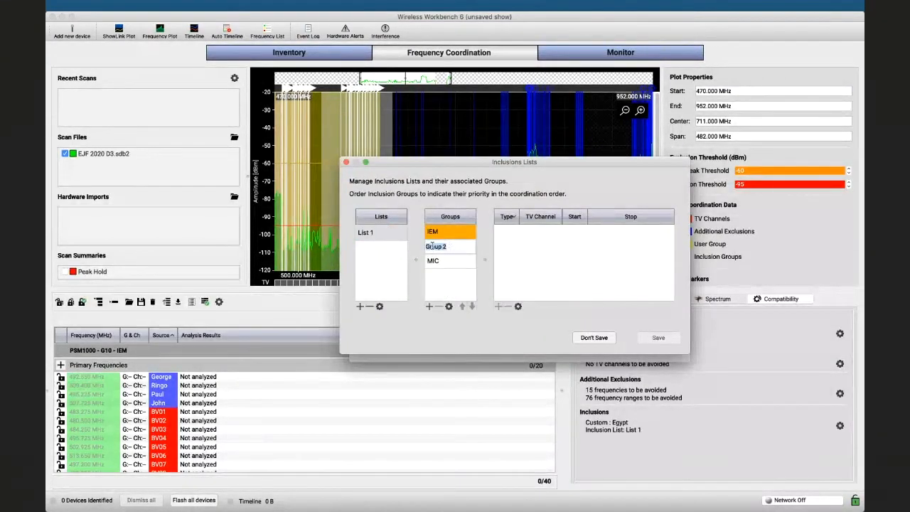
{"action": "type", "text": "$"}
{"action": "type", "text": " file"}
{"action": "left_click", "coordinate": [450, 265]}
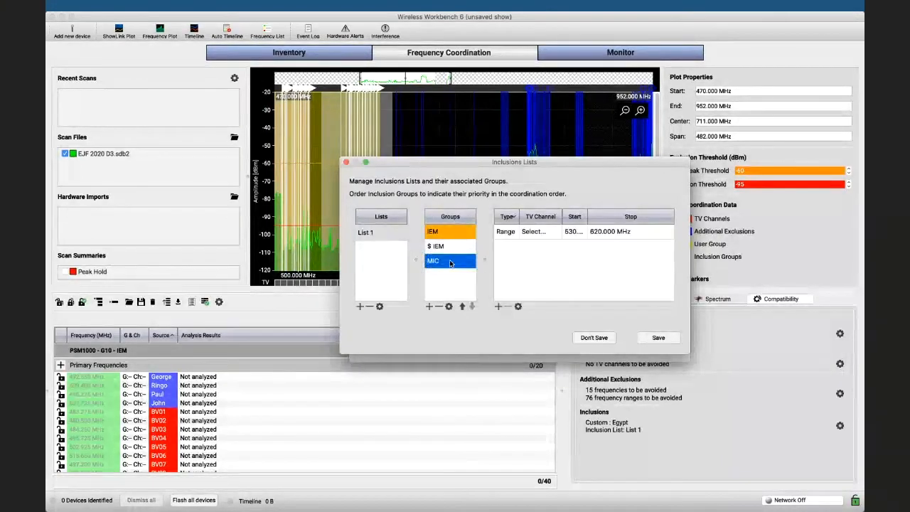
{"action": "left_click", "coordinate": [450, 248]}
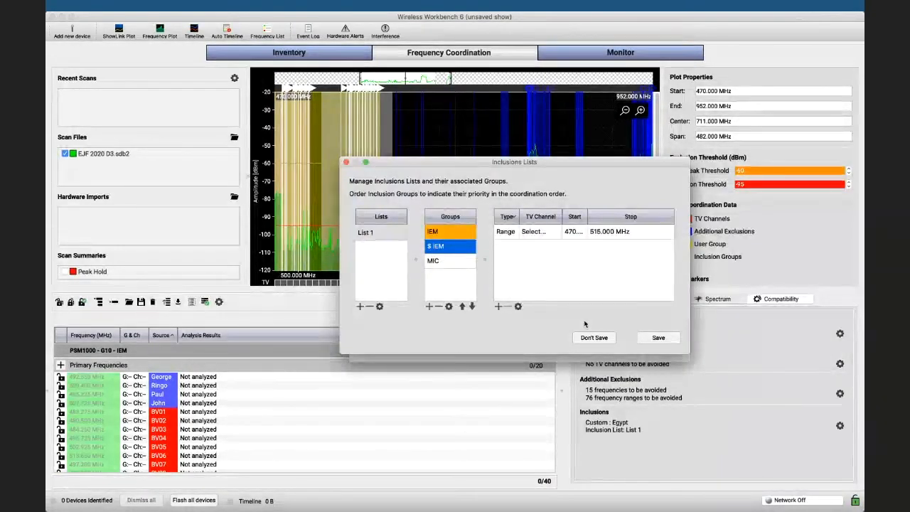
{"action": "left_click", "coordinate": [649, 339]}
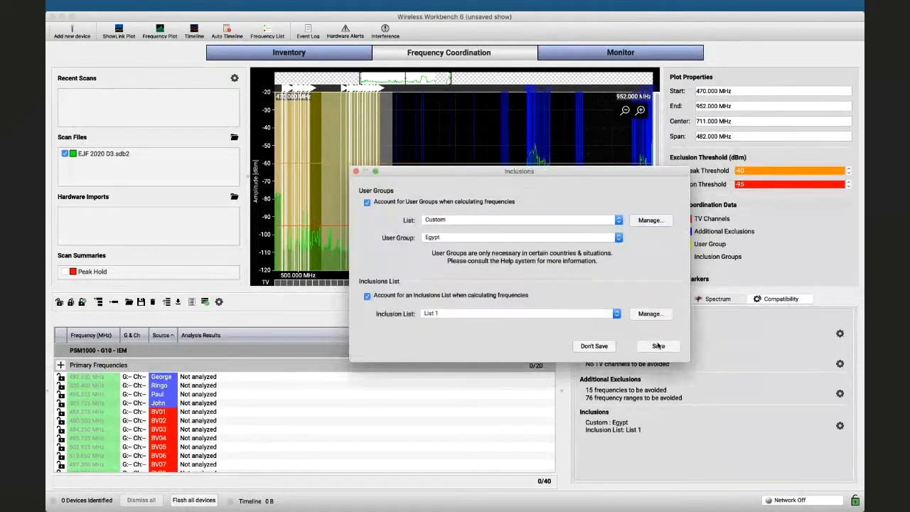
{"action": "left_click", "coordinate": [658, 346]}
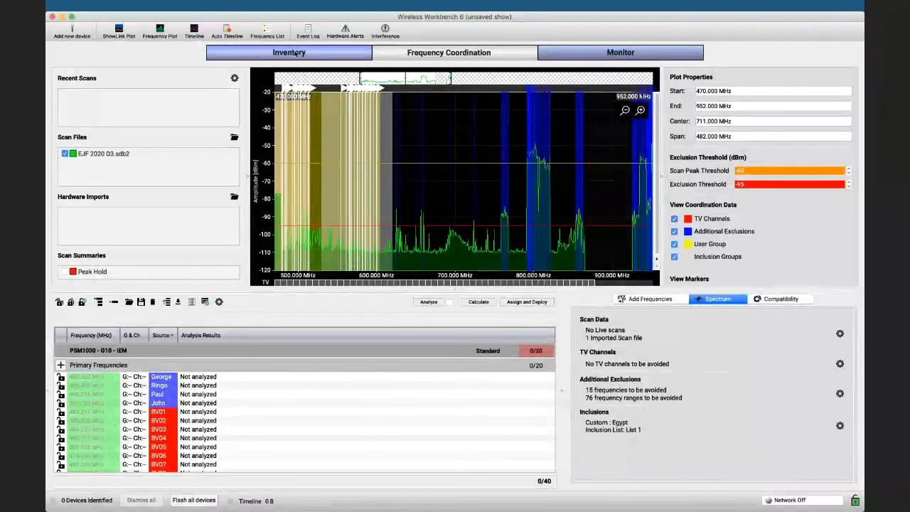
Step: Assign the four blue PSM1000 in-ear monitor channels in the inventory to the $ IEM inclusion group and apply the change
{"action": "left_click", "coordinate": [295, 54]}
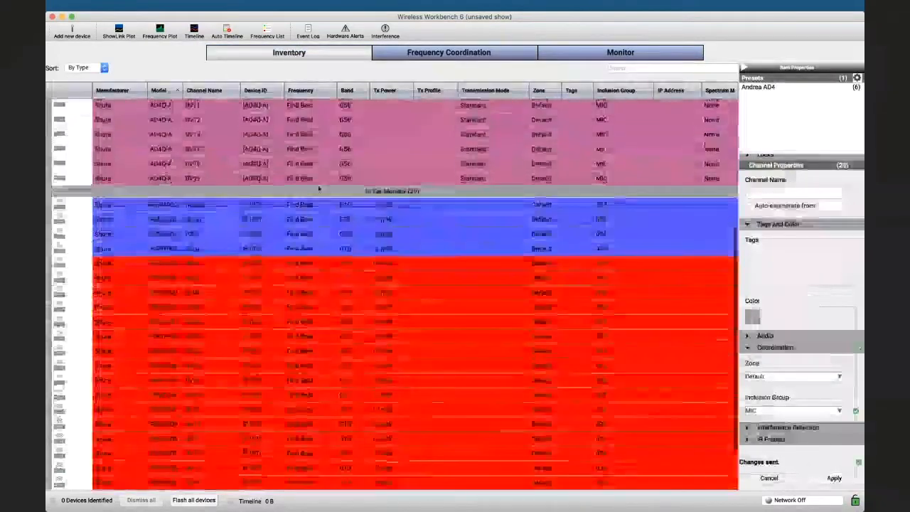
{"action": "left_click", "coordinate": [303, 206]}
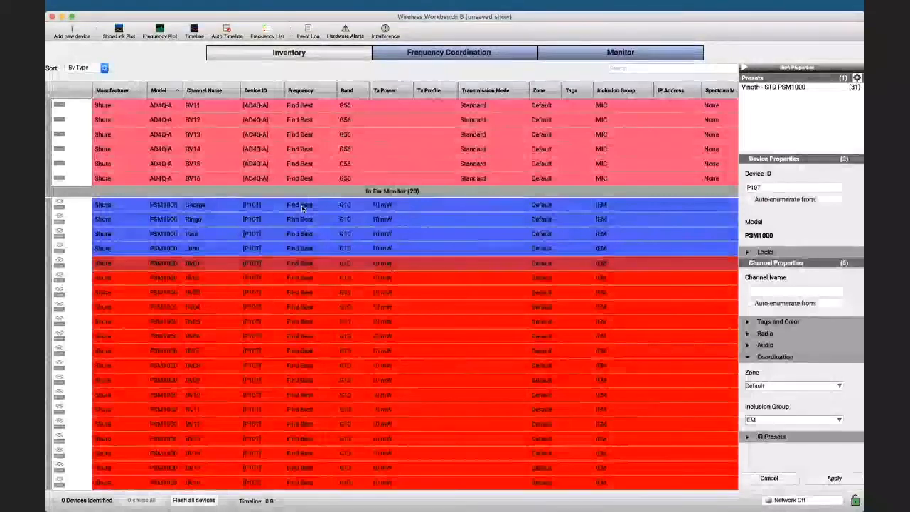
{"action": "key", "text": "shift+Up"}
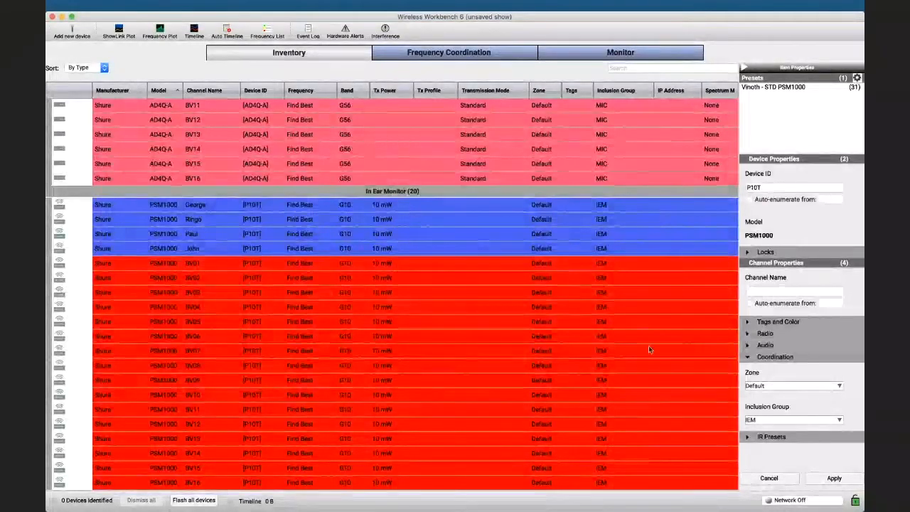
{"action": "left_click", "coordinate": [770, 419]}
{"action": "left_click", "coordinate": [752, 434]}
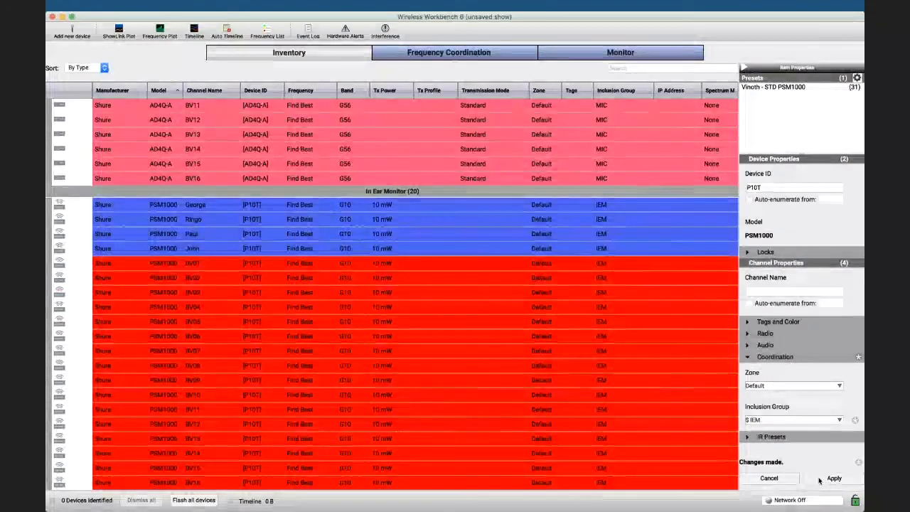
{"action": "left_click", "coordinate": [818, 482]}
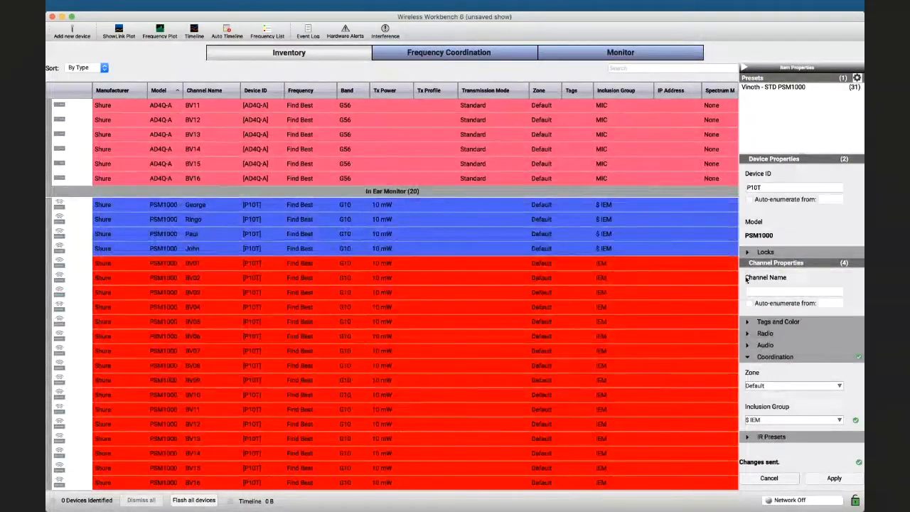
Step: Clear the coordination workspace and bring in all frequencies from inventory again
{"action": "left_click", "coordinate": [452, 54]}
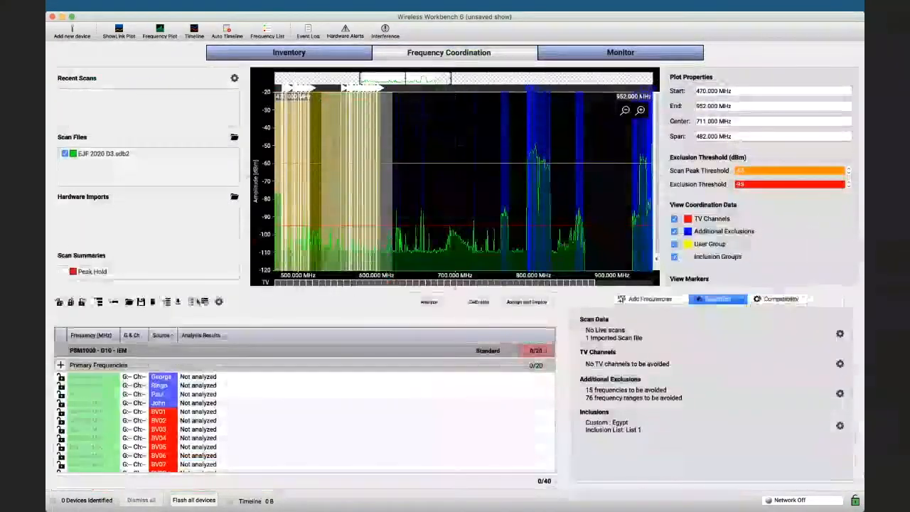
{"action": "left_click", "coordinate": [152, 302]}
{"action": "left_click", "coordinate": [516, 262]}
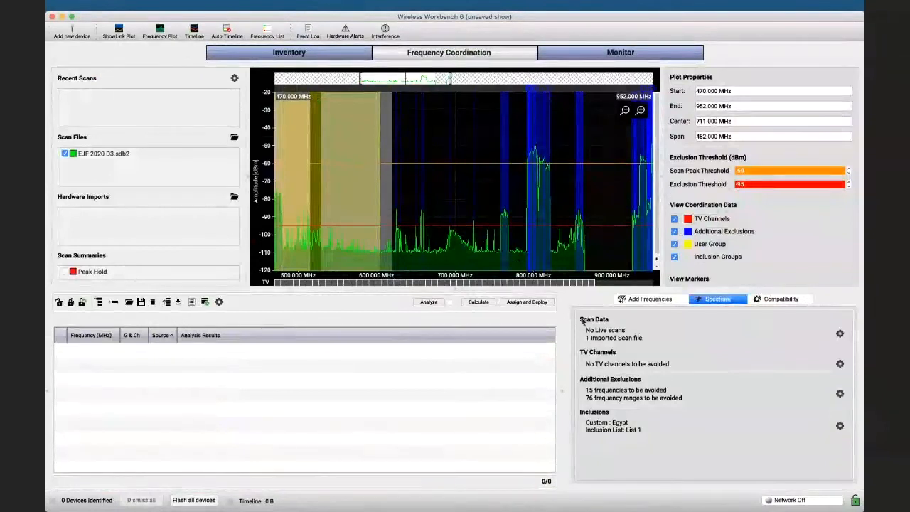
{"action": "left_click", "coordinate": [644, 300]}
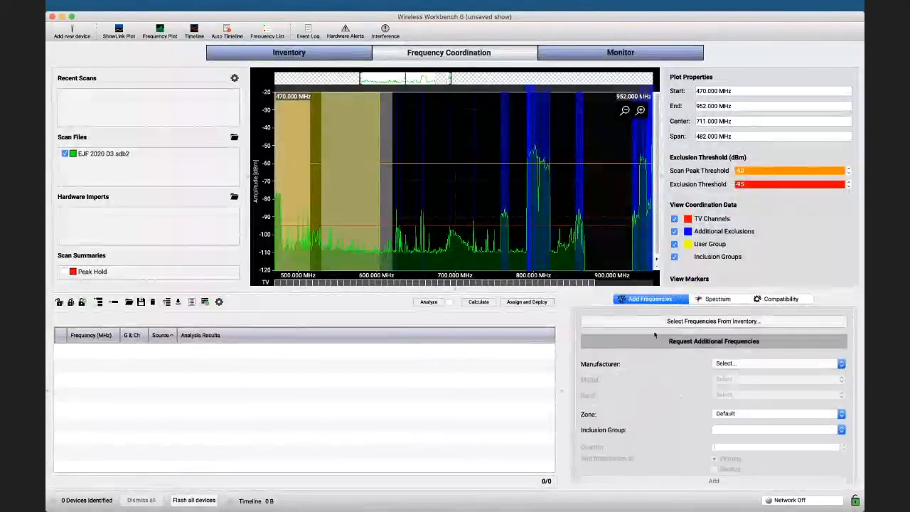
{"action": "left_click", "coordinate": [713, 320]}
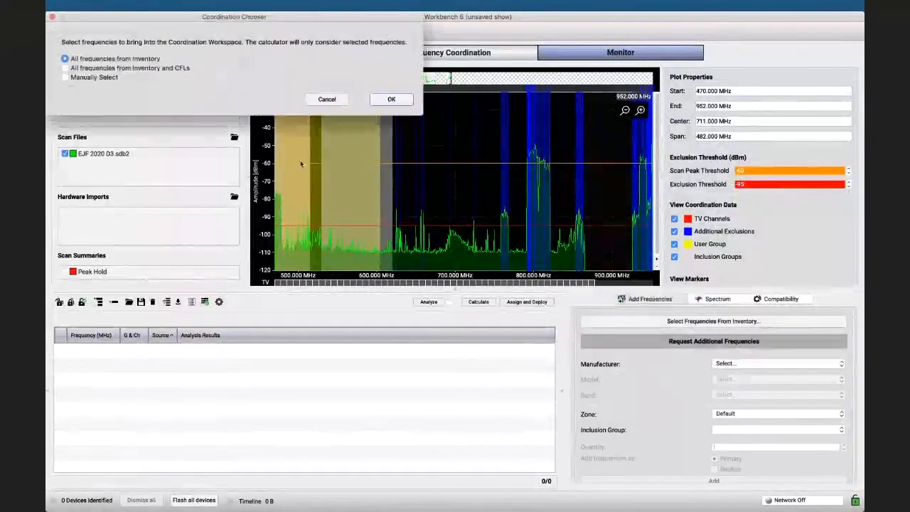
{"action": "left_click", "coordinate": [390, 100]}
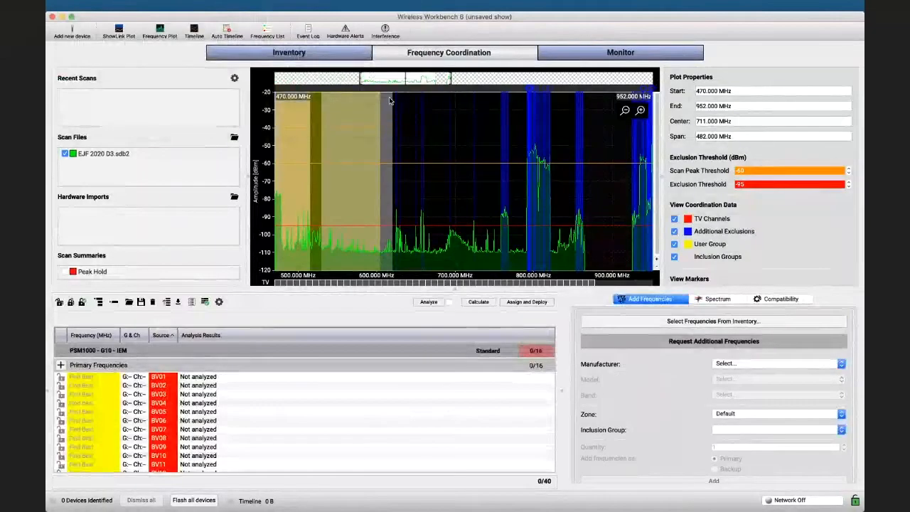
Step: Calculate the frequencies, check the results of the $ IEM group while it runs, and stop the calculation
{"action": "left_click", "coordinate": [479, 302]}
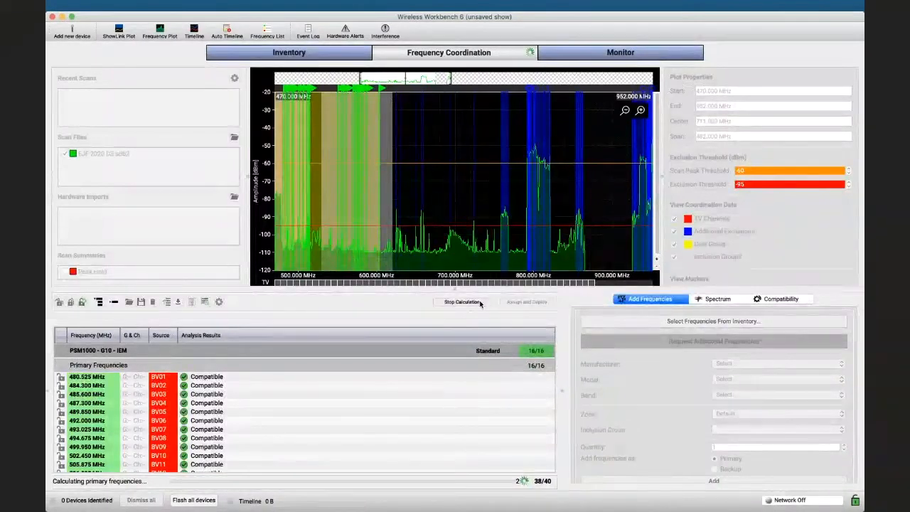
{"action": "scroll", "coordinate": [441, 395], "scroll_direction": "down", "scroll_amount": 5}
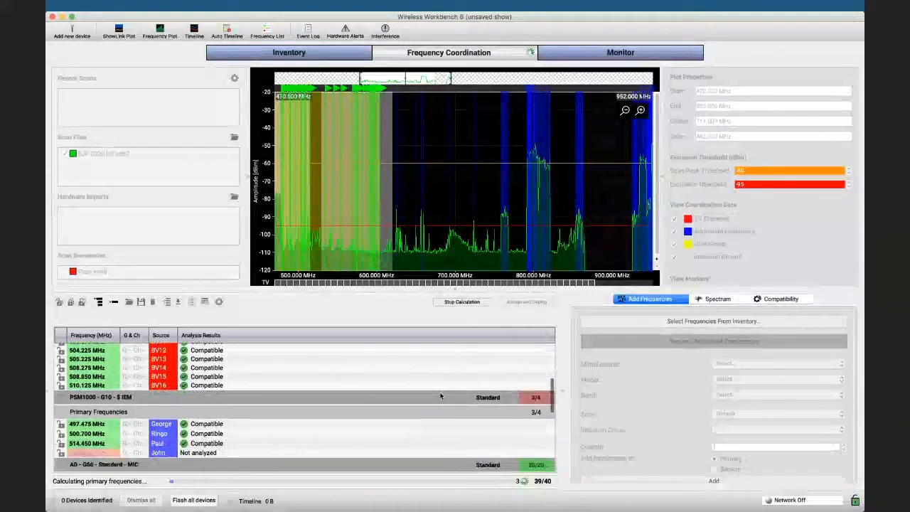
{"action": "scroll", "coordinate": [441, 396], "scroll_direction": "down", "scroll_amount": 1}
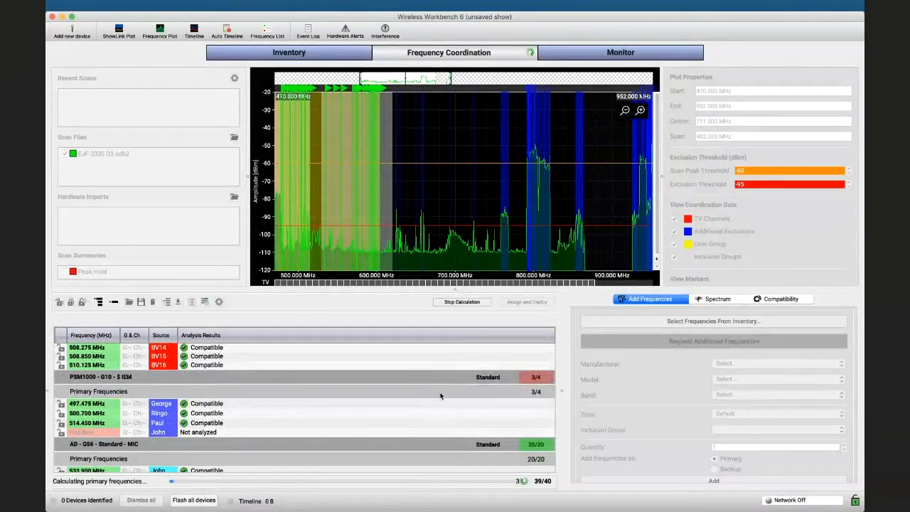
{"action": "scroll", "coordinate": [440, 396], "scroll_direction": "up", "scroll_amount": 1}
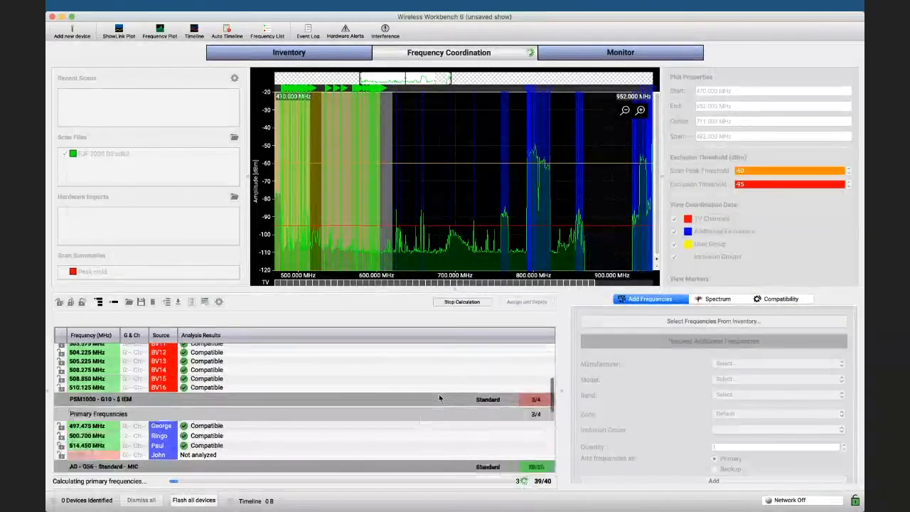
{"action": "scroll", "coordinate": [439, 398], "scroll_direction": "up", "scroll_amount": 1}
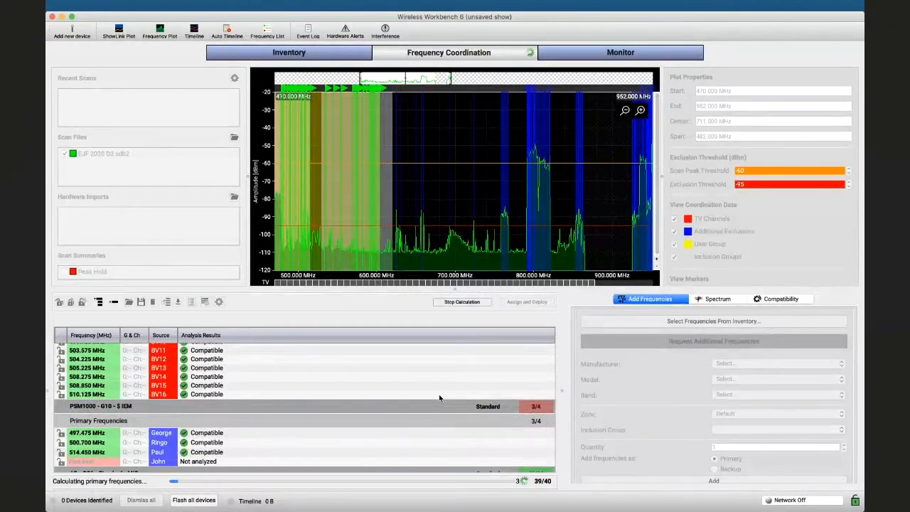
{"action": "left_click", "coordinate": [471, 302]}
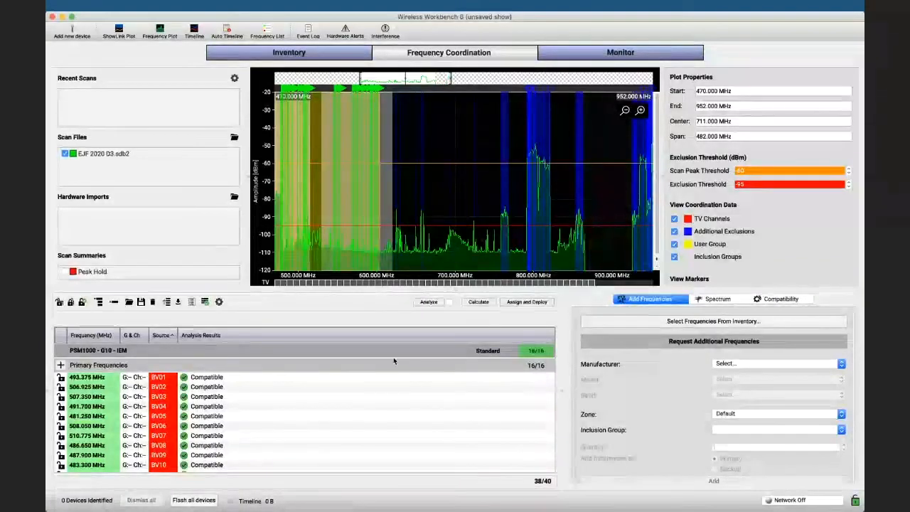
Step: Set the compatibility level of the PSM1000 G10 IEM group to More Frequencies
{"action": "left_click", "coordinate": [365, 351]}
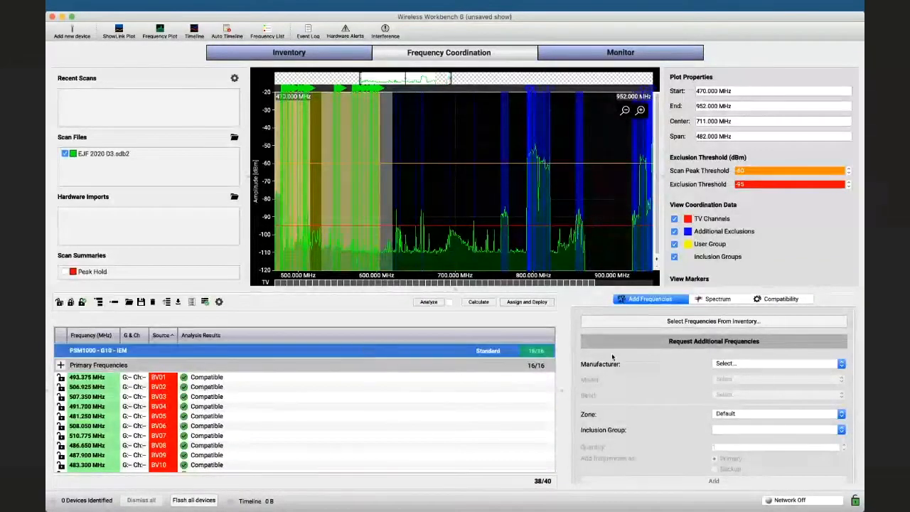
{"action": "left_click", "coordinate": [711, 299]}
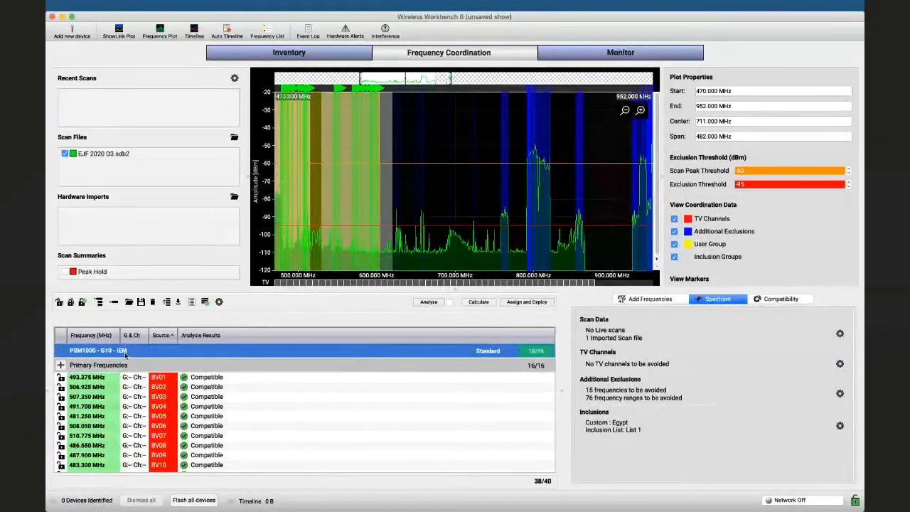
{"action": "left_click", "coordinate": [775, 299]}
{"action": "left_click", "coordinate": [616, 351]}
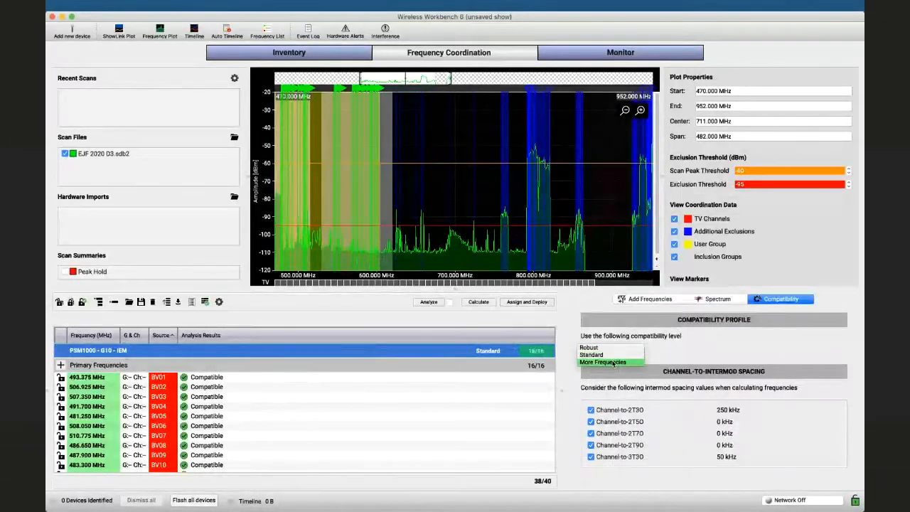
{"action": "left_click", "coordinate": [613, 363]}
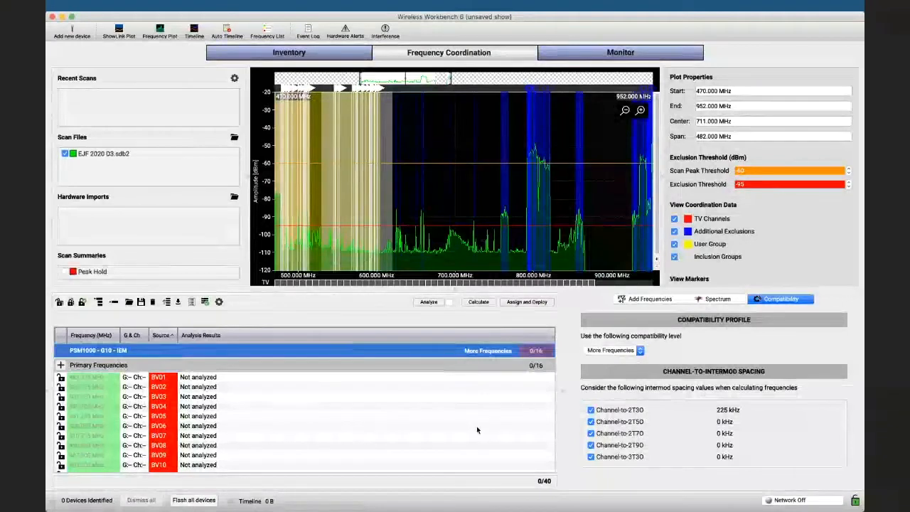
Step: Set the compatibility level of the PSM1000 G10 $ IEM group to Robust, then calculate the frequencies and stop the calculation
{"action": "scroll", "coordinate": [476, 429], "scroll_direction": "down", "scroll_amount": 5}
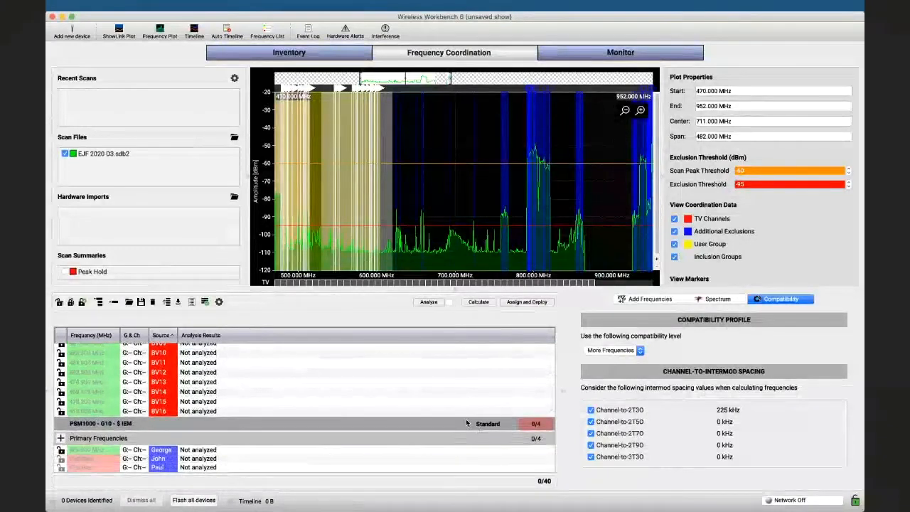
{"action": "left_click", "coordinate": [467, 423]}
{"action": "left_click", "coordinate": [617, 350]}
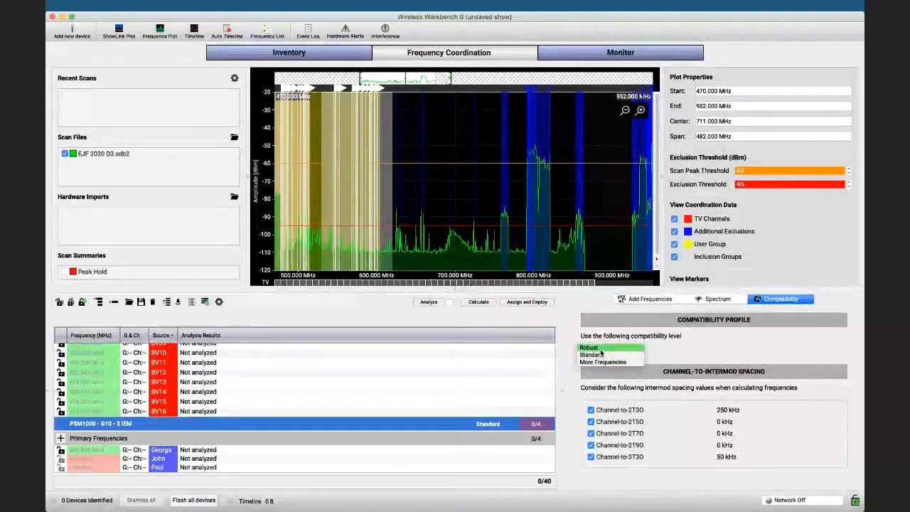
{"action": "left_click", "coordinate": [601, 349]}
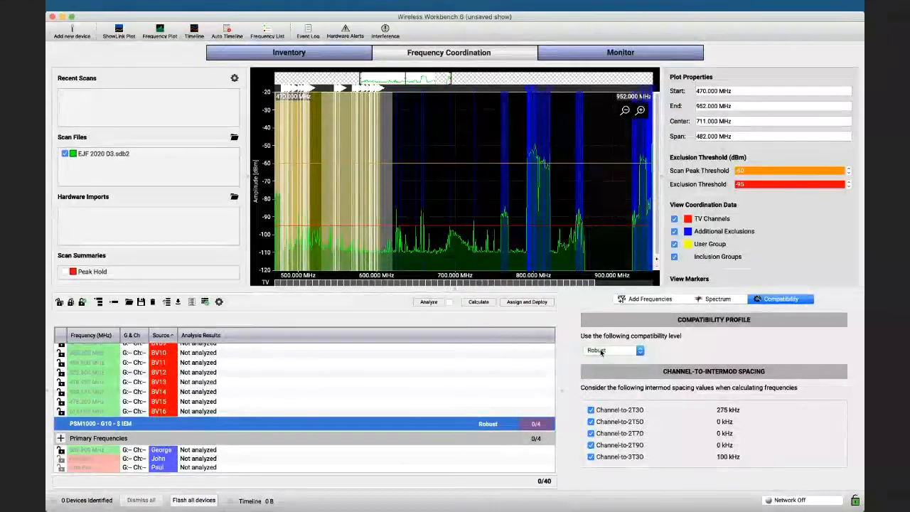
{"action": "left_click", "coordinate": [478, 301]}
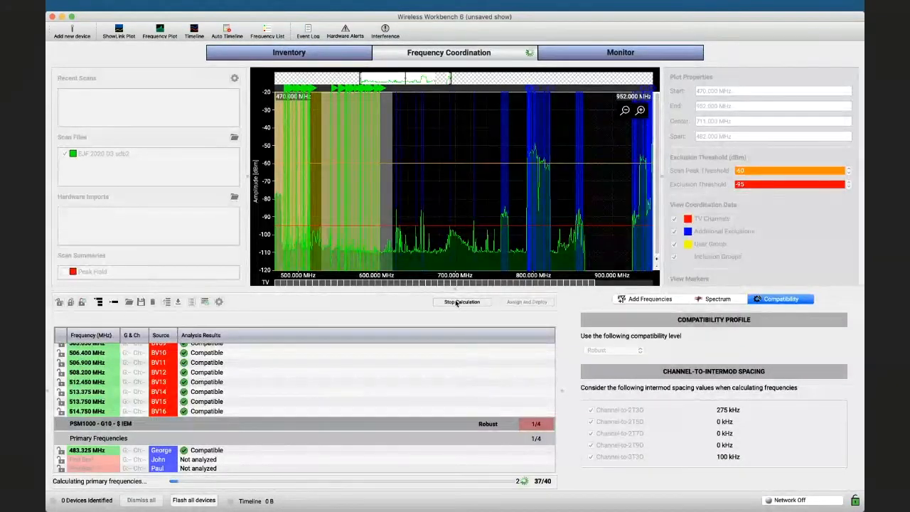
{"action": "left_click", "coordinate": [459, 302]}
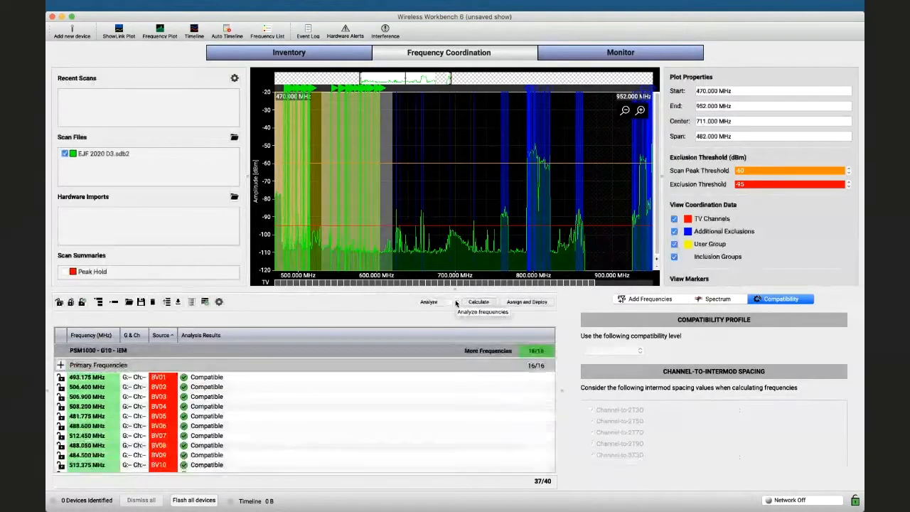
Step: Collapse the IEM group, move the $ IEM group above it in the coordination order, and rerun and stop the calculation
{"action": "left_click", "coordinate": [414, 351]}
{"action": "left_click_drag", "start_coordinate": [411, 367], "coordinate": [411, 350]}
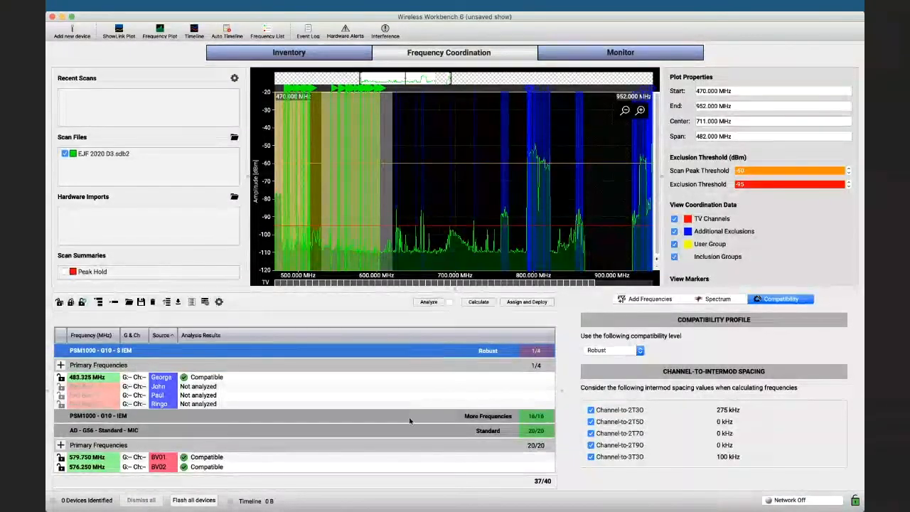
{"action": "left_click", "coordinate": [479, 302]}
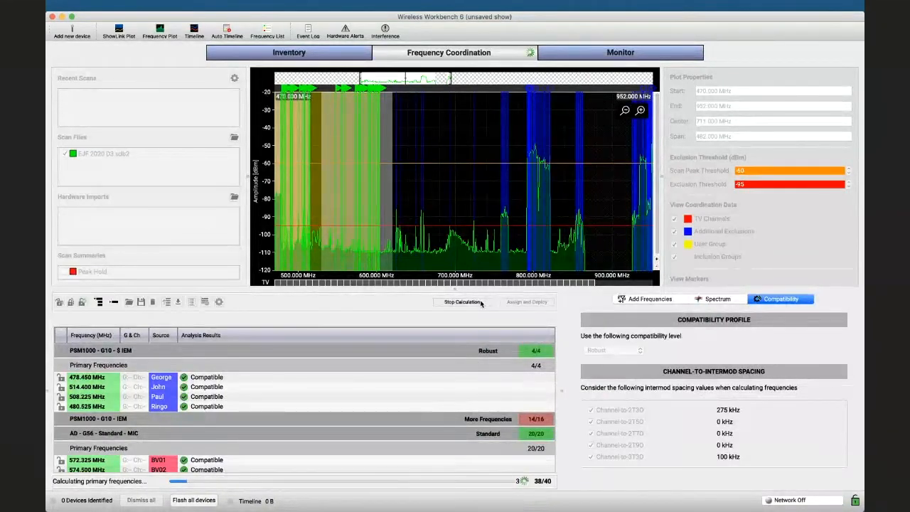
{"action": "left_click", "coordinate": [482, 303]}
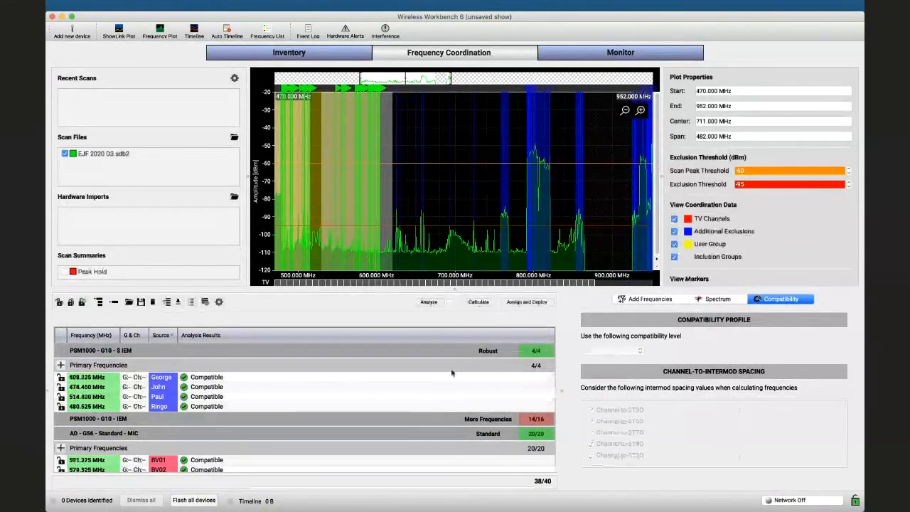
Step: Set the $ IEM group's compatibility level to Standard, then recalculate the frequencies and stop the calculation
{"action": "left_click", "coordinate": [458, 419]}
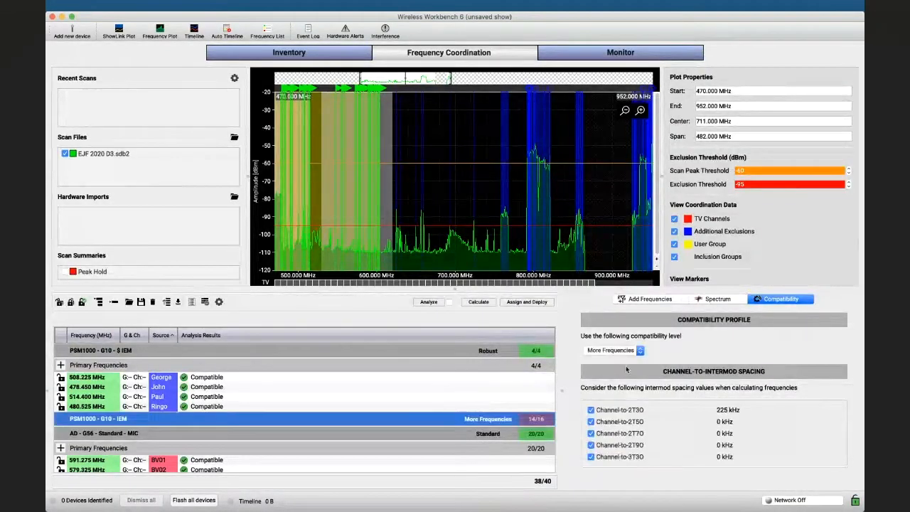
{"action": "left_click", "coordinate": [430, 351]}
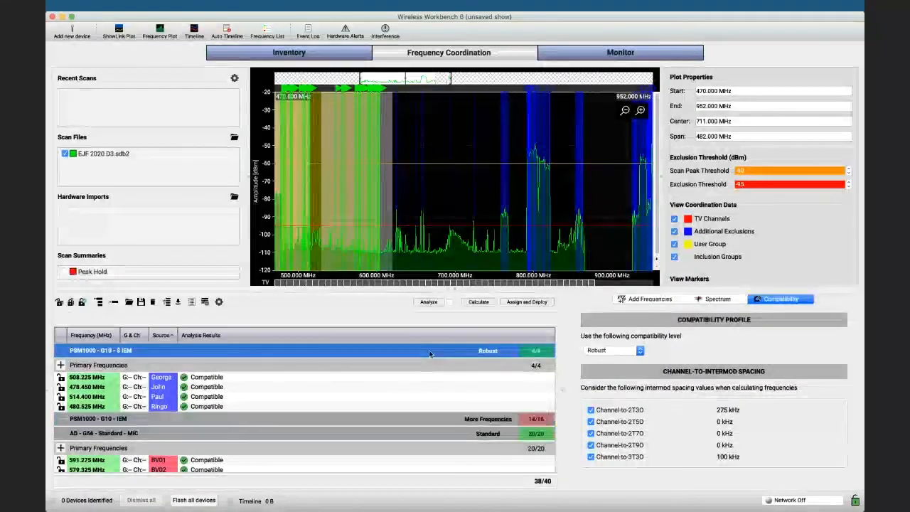
{"action": "left_click", "coordinate": [708, 301]}
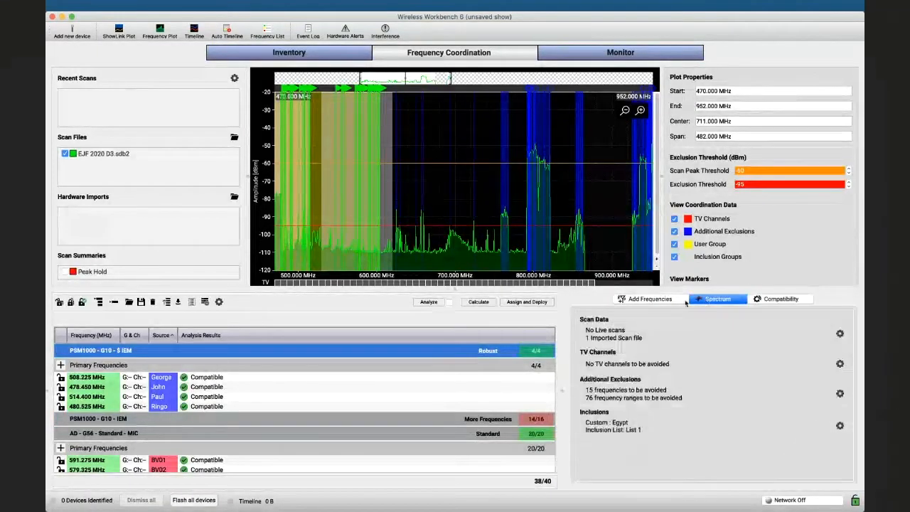
{"action": "left_click", "coordinate": [768, 300]}
{"action": "left_click", "coordinate": [603, 348]}
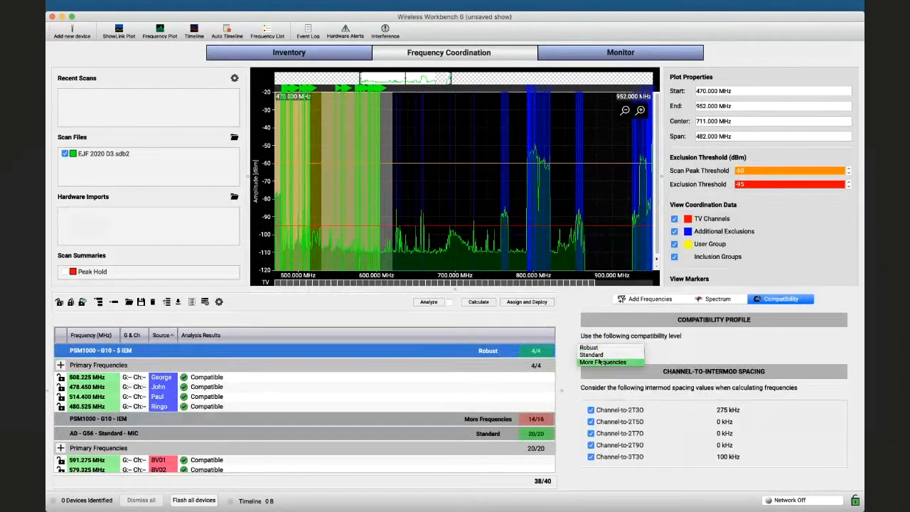
{"action": "left_click", "coordinate": [597, 354]}
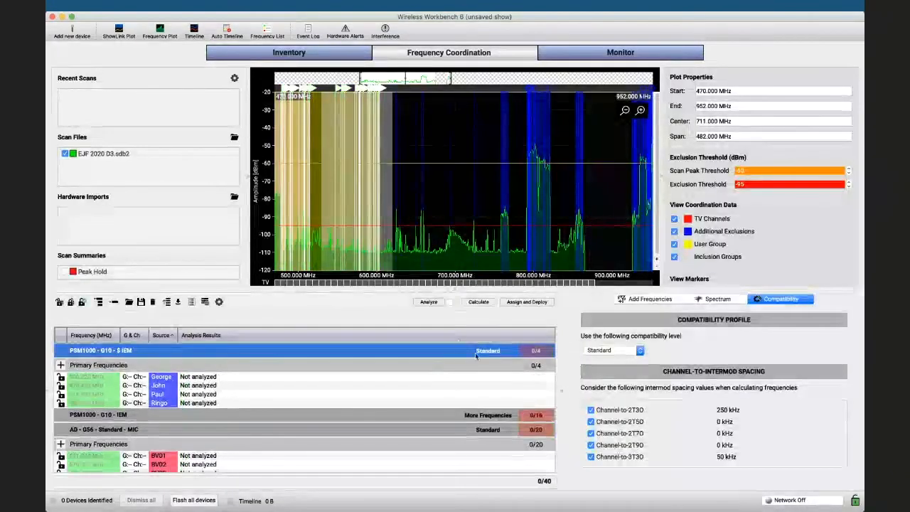
{"action": "left_click", "coordinate": [478, 302]}
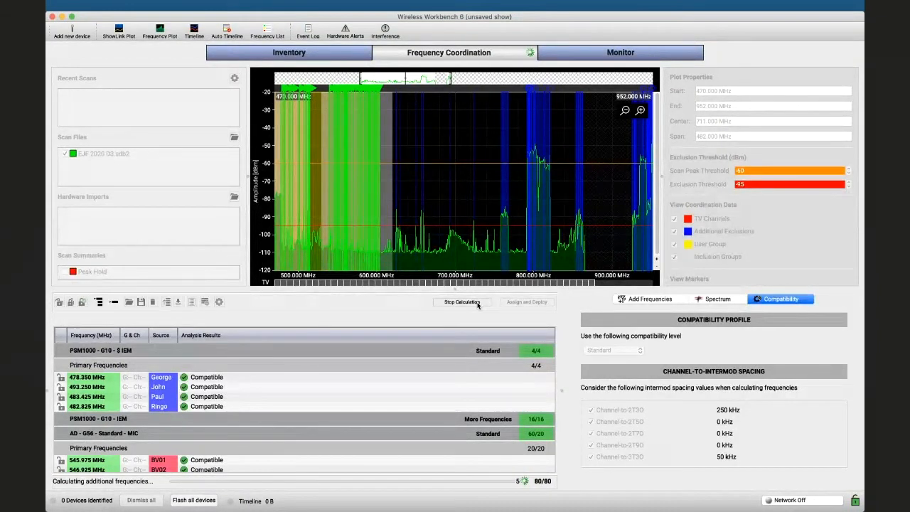
{"action": "left_click", "coordinate": [462, 302]}
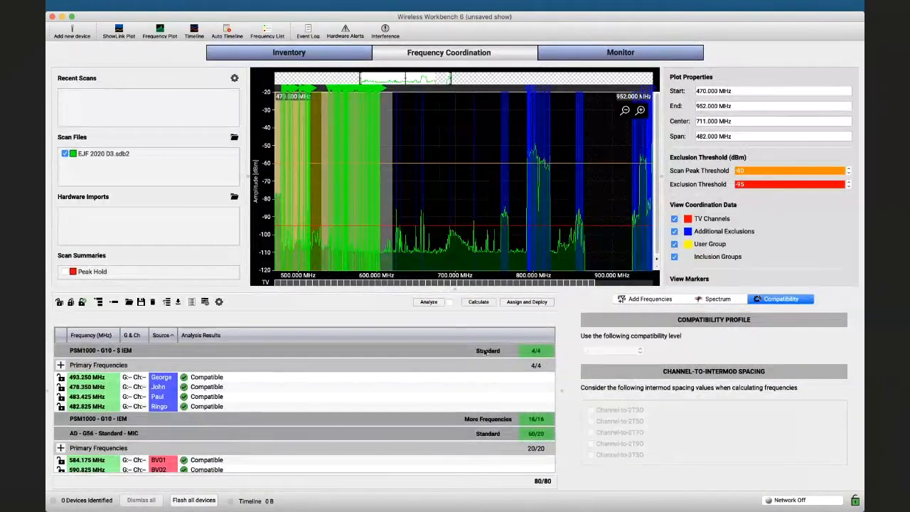
Step: Set the $ IEM group's compatibility level to More Frequencies
{"action": "left_click", "coordinate": [455, 351]}
{"action": "left_click", "coordinate": [615, 351]}
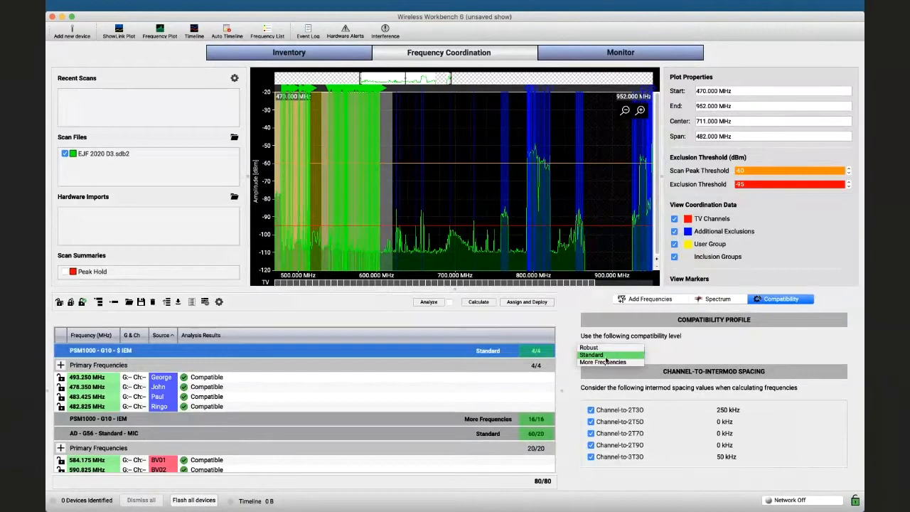
{"action": "left_click", "coordinate": [602, 362]}
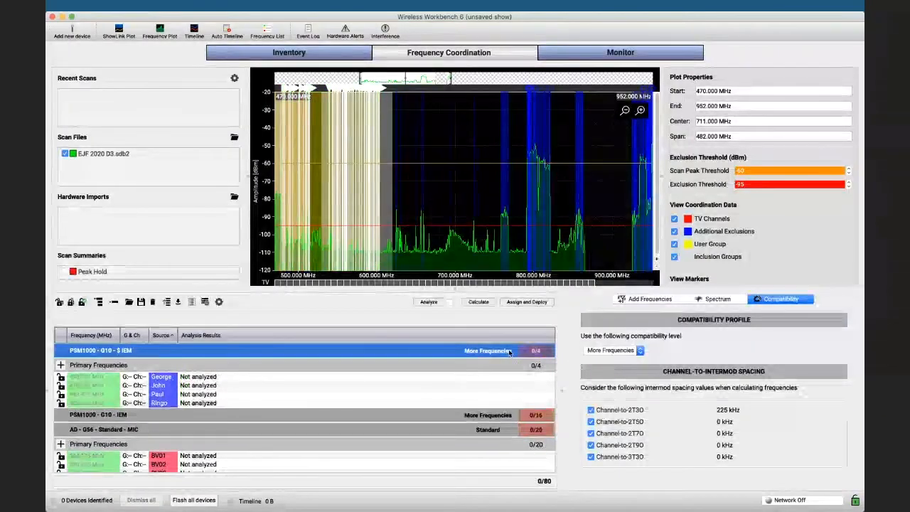
Step: Return the $ IEM group's compatibility level to Robust, then recalculate the frequencies and stop the calculation
{"action": "left_click", "coordinate": [599, 350]}
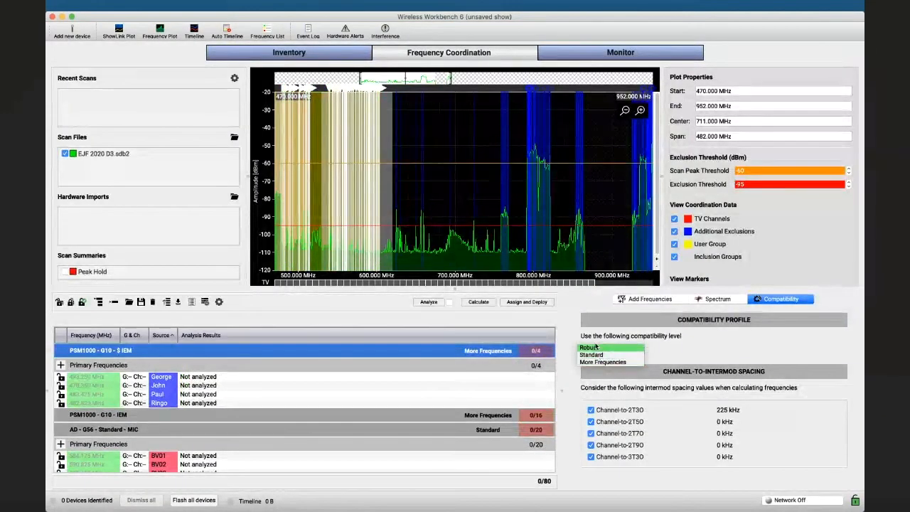
{"action": "left_click", "coordinate": [595, 349]}
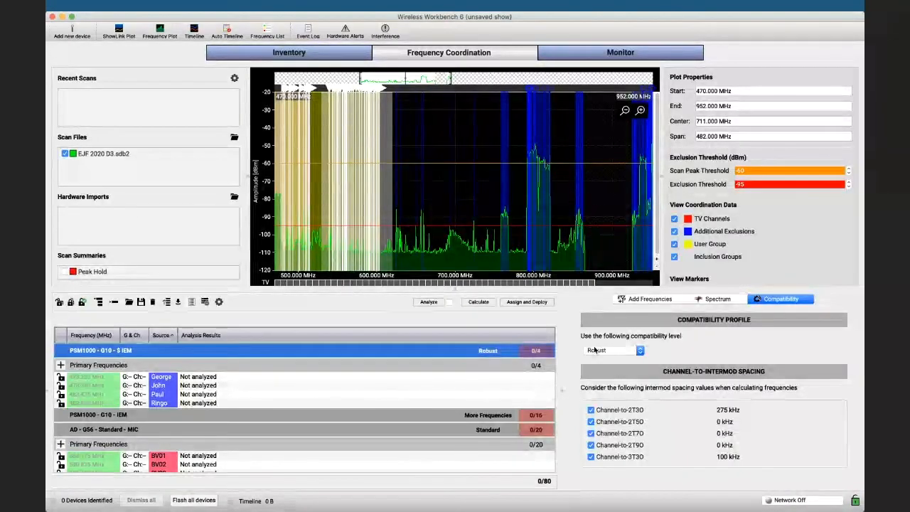
{"action": "left_click", "coordinate": [477, 302]}
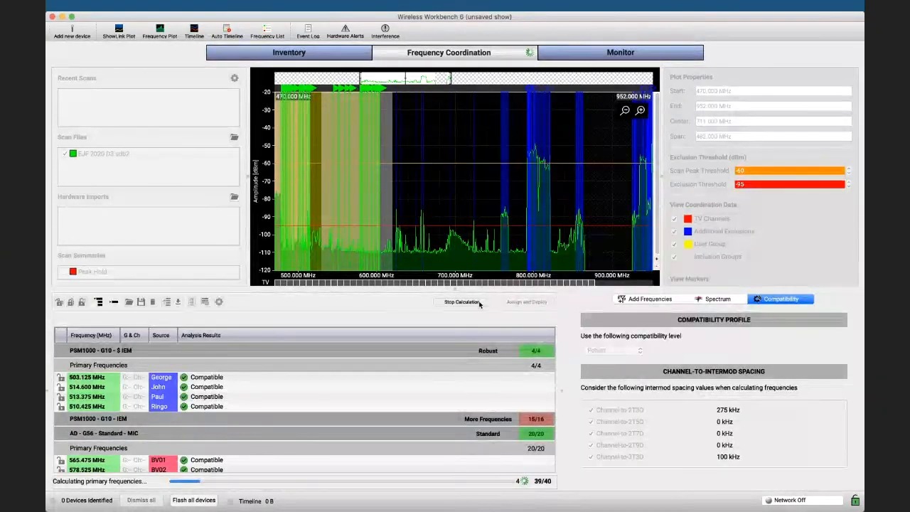
{"action": "left_click", "coordinate": [478, 302]}
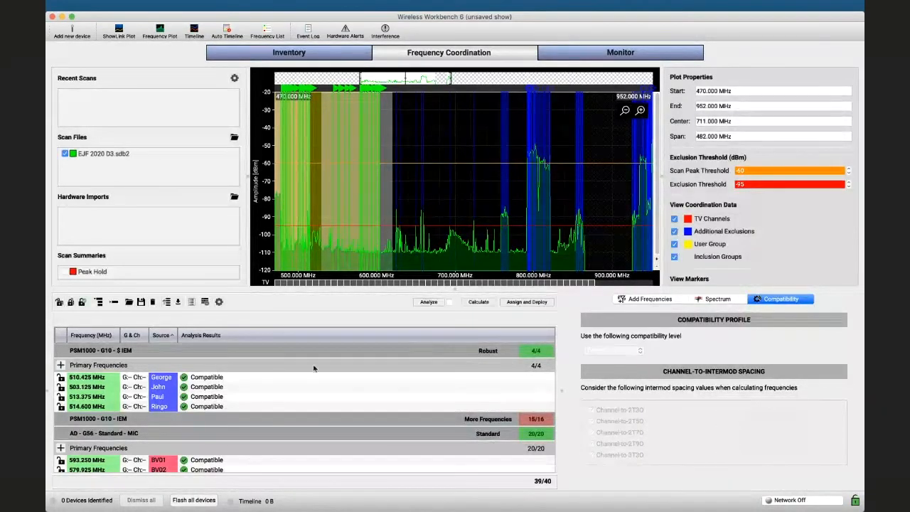
Step: Collapse the $ IEM group and reset the groups to the default coordination order
{"action": "left_click", "coordinate": [297, 355]}
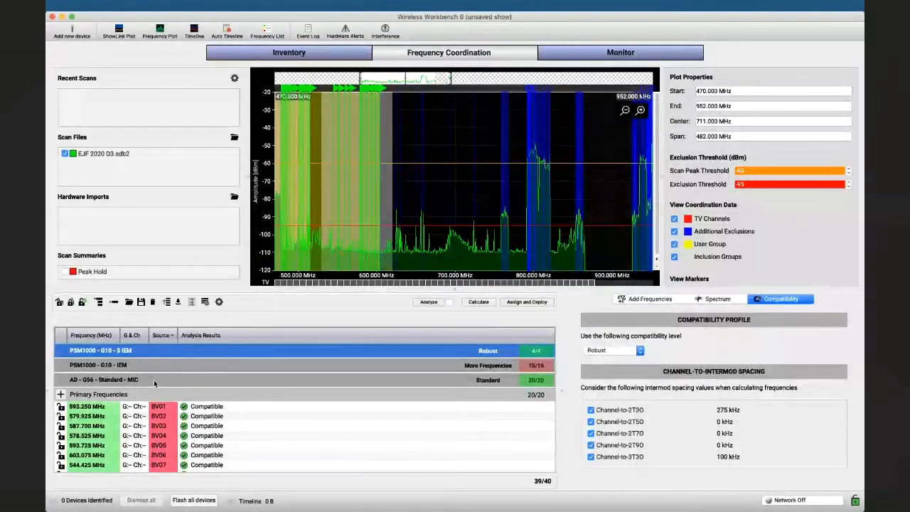
{"action": "left_click", "coordinate": [206, 302]}
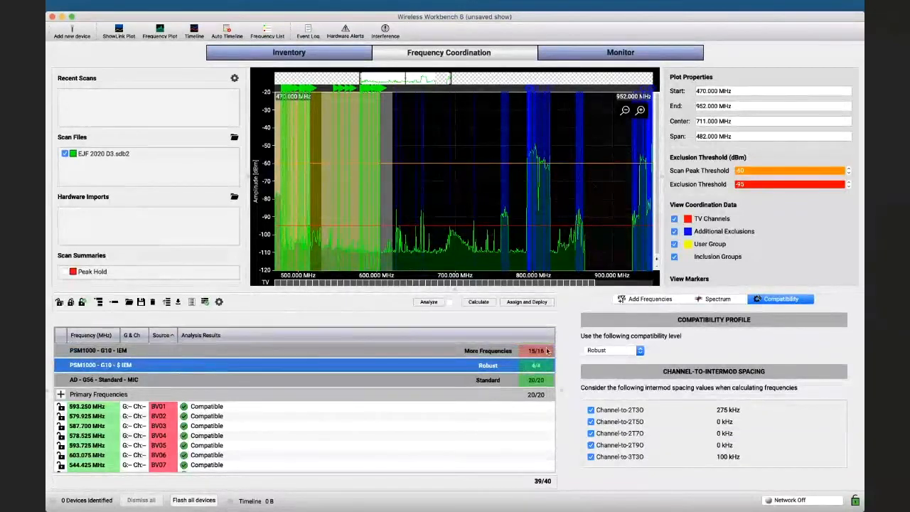
{"action": "left_click", "coordinate": [649, 298]}
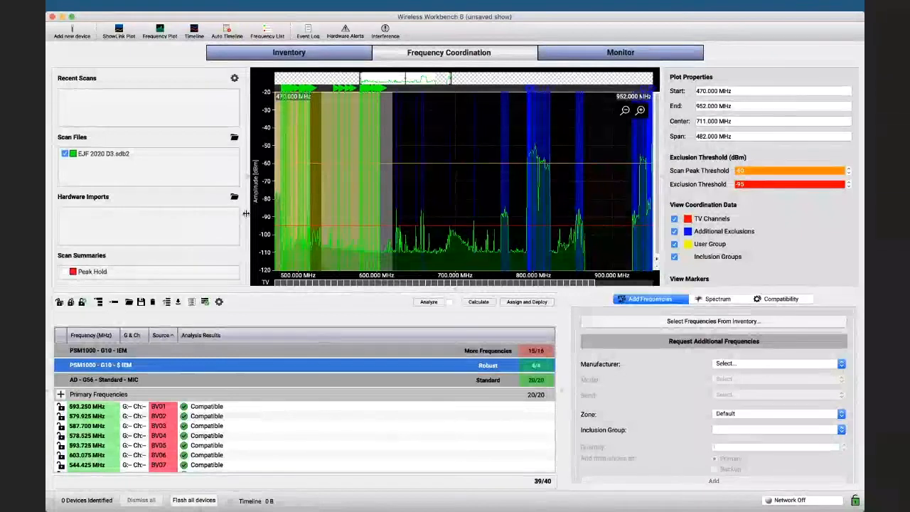
{"action": "left_click", "coordinate": [212, 9]}
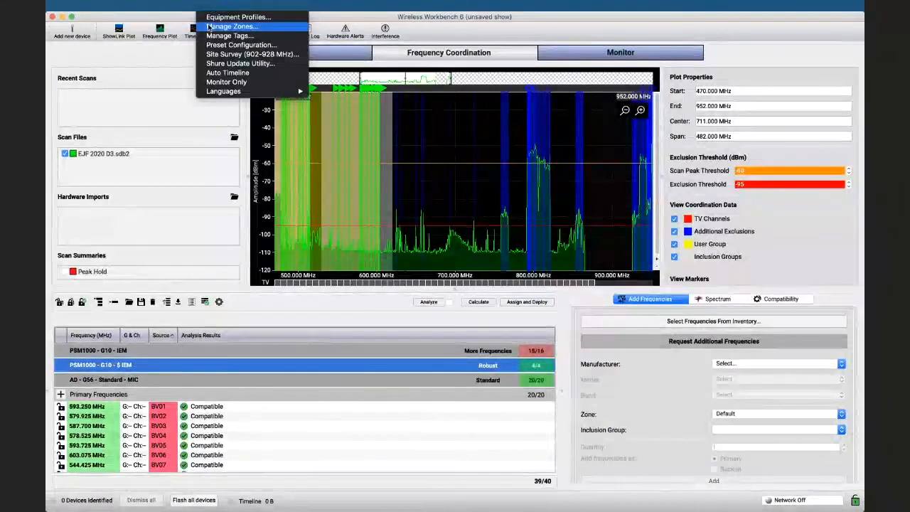
{"action": "left_click", "coordinate": [213, 54]}
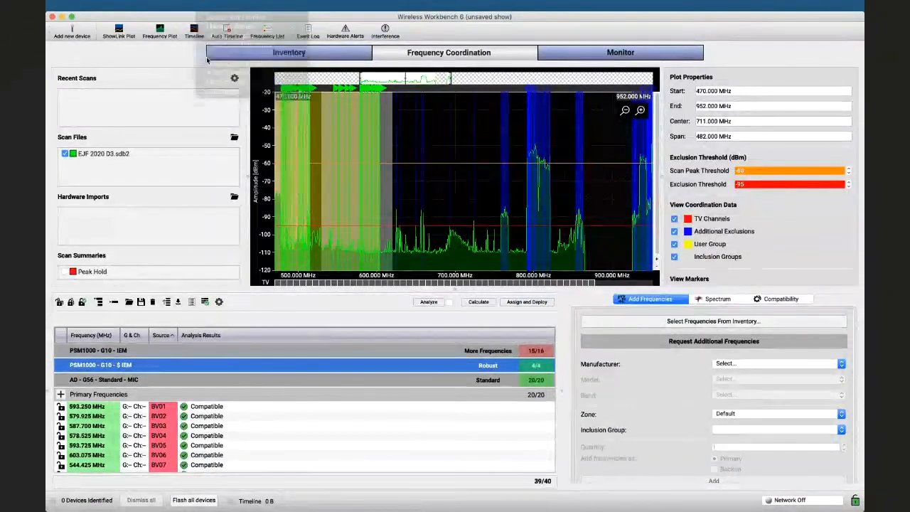
{"action": "left_click", "coordinate": [66, 54]}
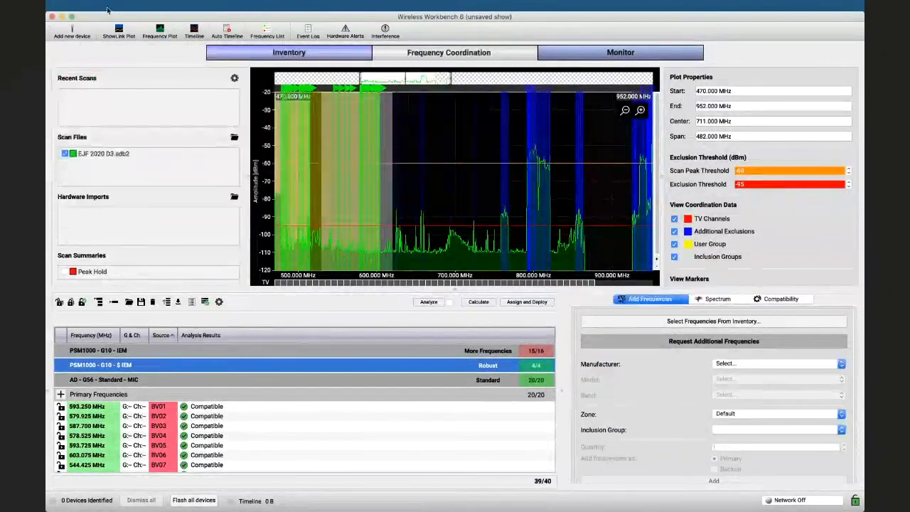
Step: Open the application preferences and review the coordination order of the device series
{"action": "left_click", "coordinate": [108, 8]}
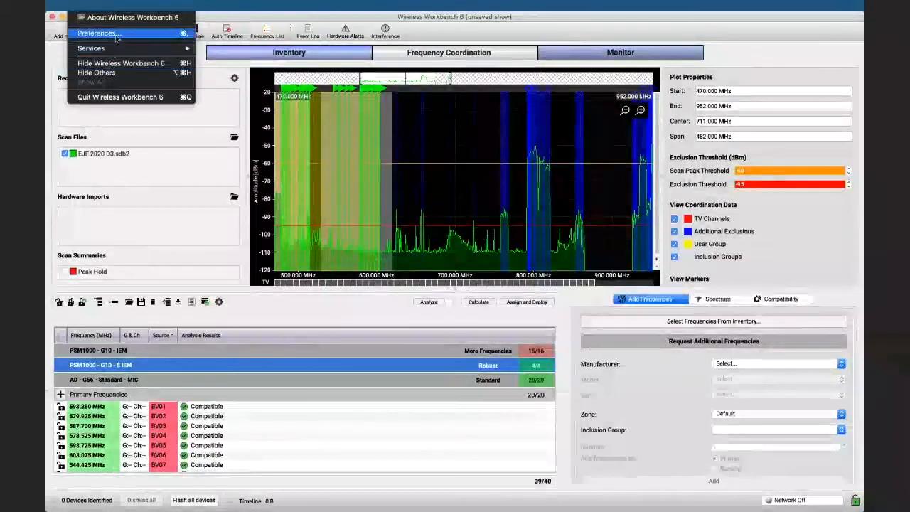
{"action": "left_click", "coordinate": [115, 33]}
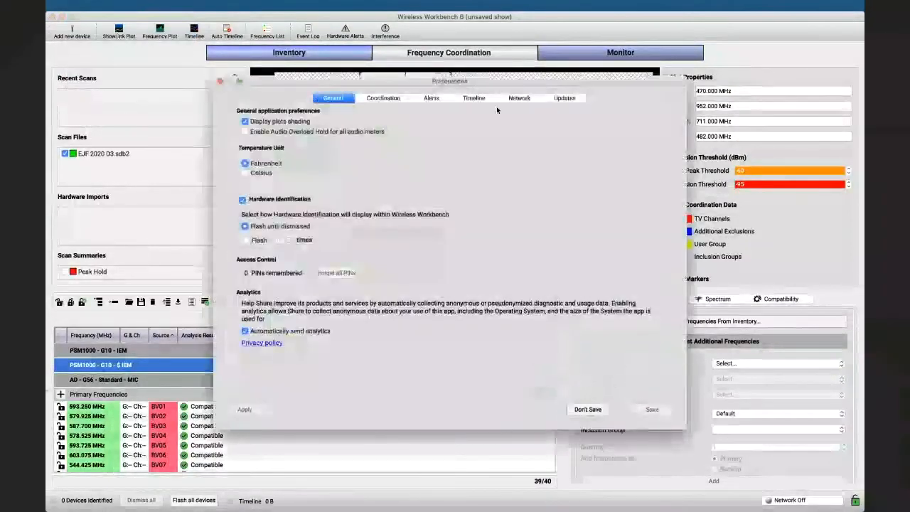
{"action": "left_click", "coordinate": [395, 100]}
{"action": "left_click", "coordinate": [435, 114]}
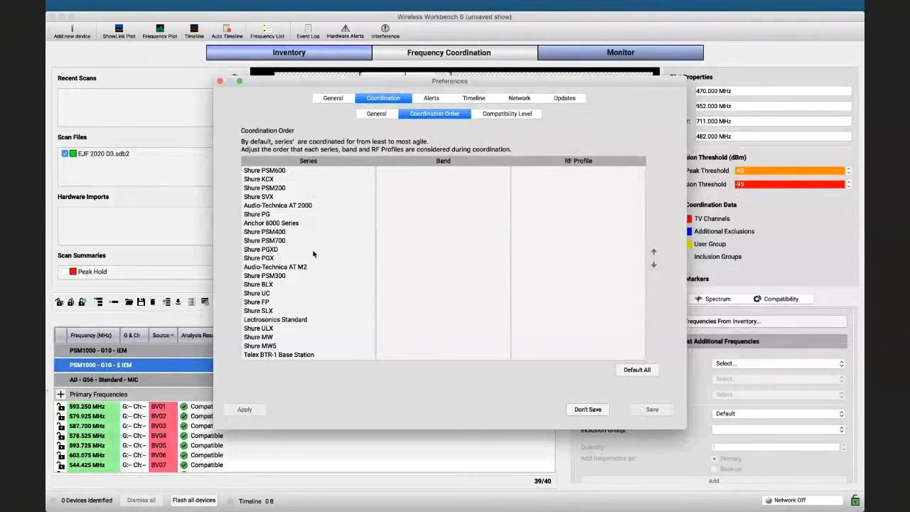
{"action": "scroll", "coordinate": [313, 253], "scroll_direction": "down", "scroll_amount": 10}
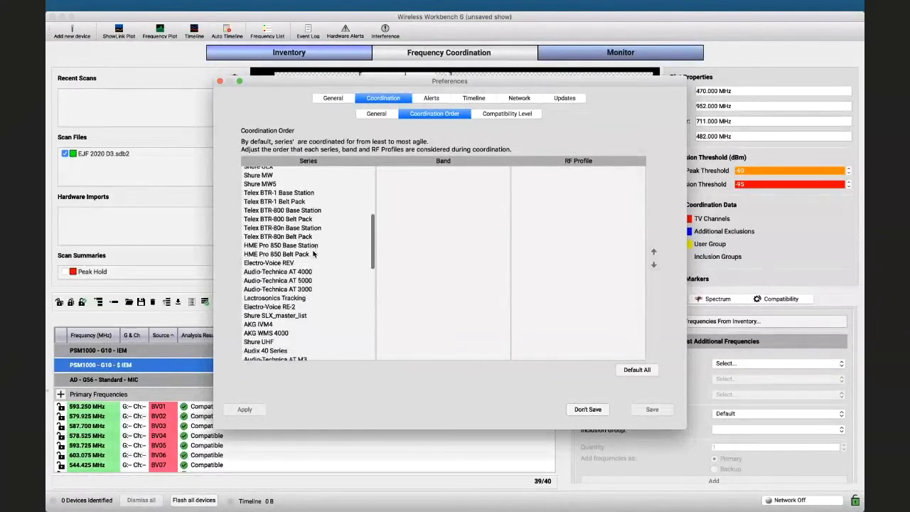
{"action": "scroll", "coordinate": [312, 251], "scroll_direction": "down", "scroll_amount": 10}
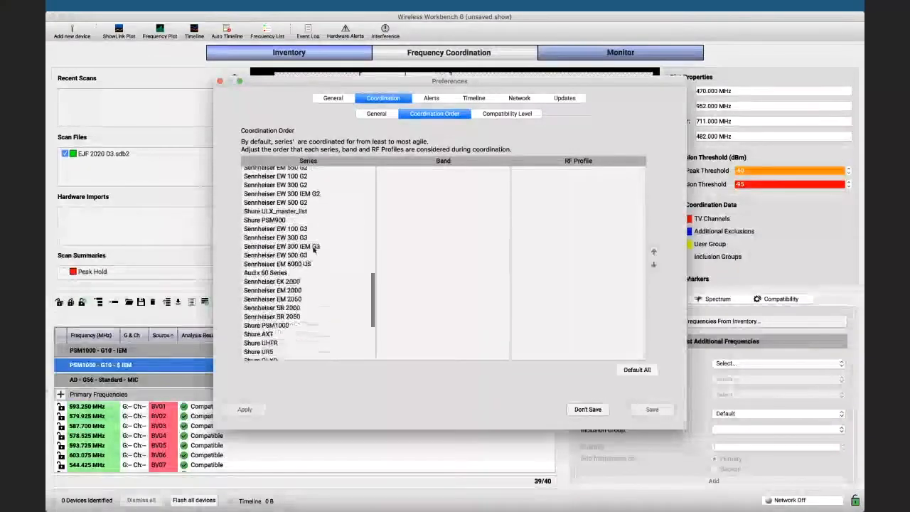
{"action": "scroll", "coordinate": [313, 250], "scroll_direction": "down", "scroll_amount": 3}
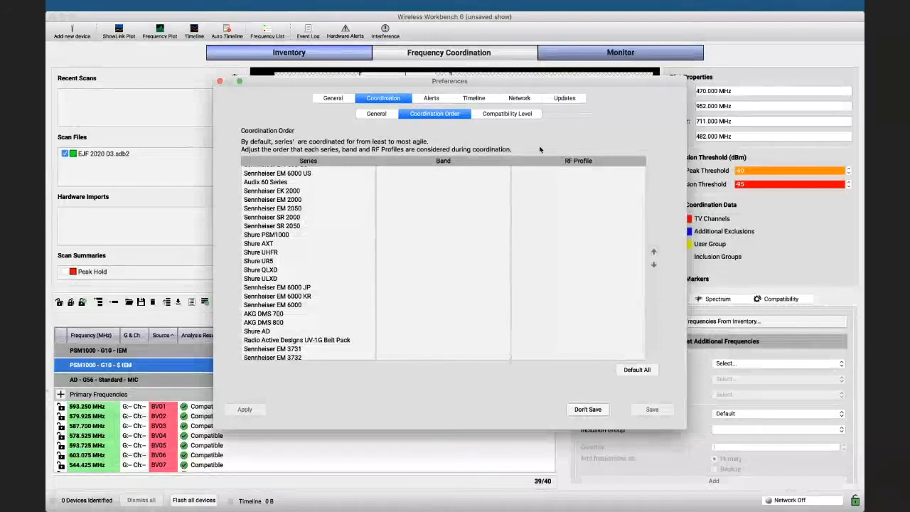
Step: Review the compatibility level preference assigned to each device series, then close the preferences
{"action": "left_click", "coordinate": [502, 115]}
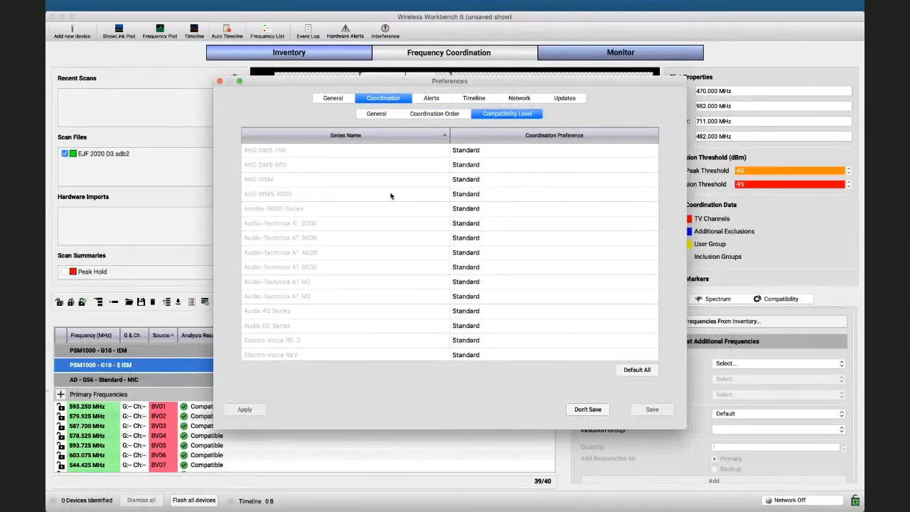
{"action": "scroll", "coordinate": [391, 195], "scroll_direction": "down", "scroll_amount": 10}
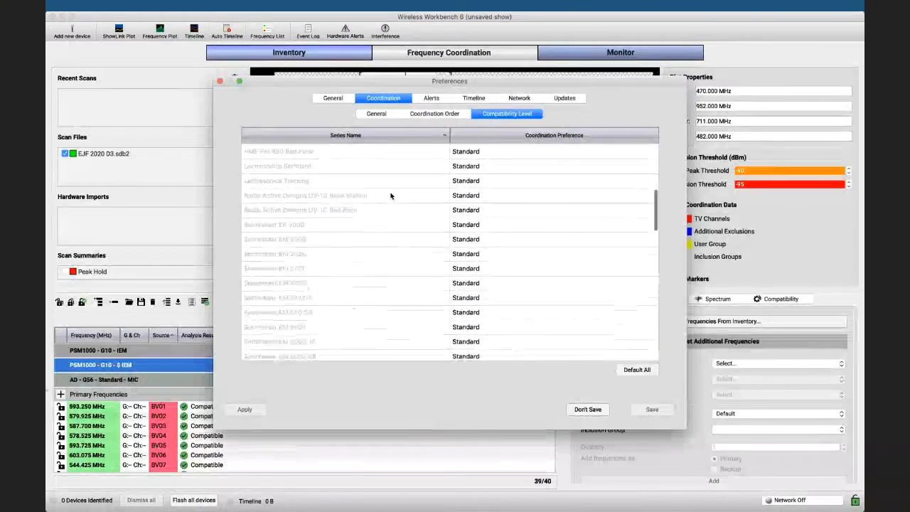
{"action": "scroll", "coordinate": [391, 195], "scroll_direction": "down", "scroll_amount": 10}
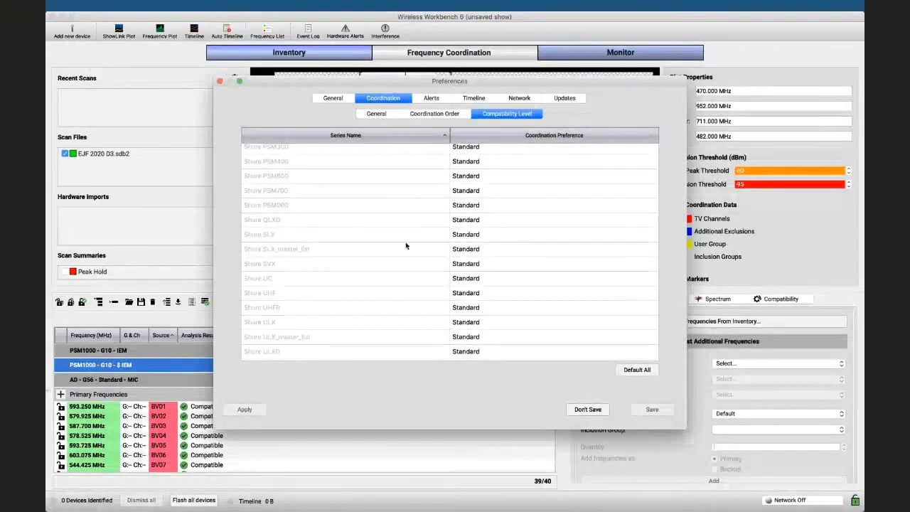
{"action": "scroll", "coordinate": [405, 245], "scroll_direction": "down", "scroll_amount": 5}
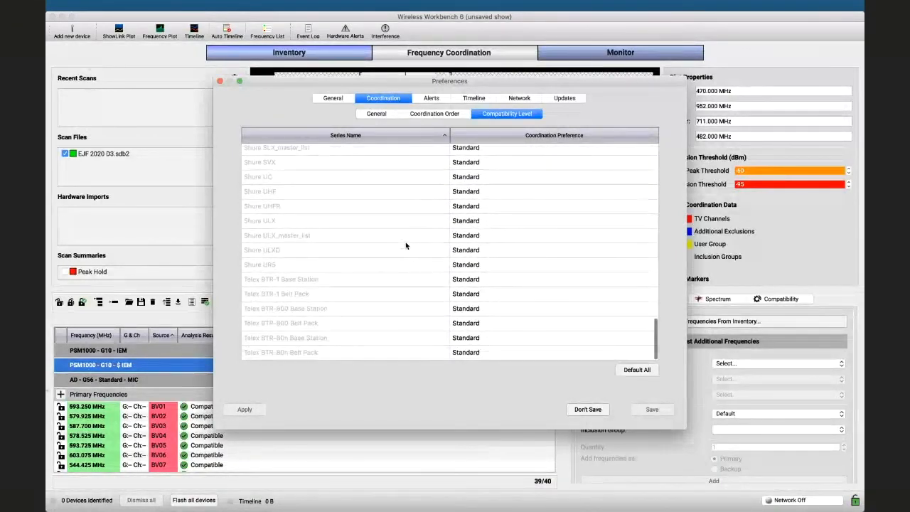
{"action": "scroll", "coordinate": [406, 246], "scroll_direction": "up", "scroll_amount": 6}
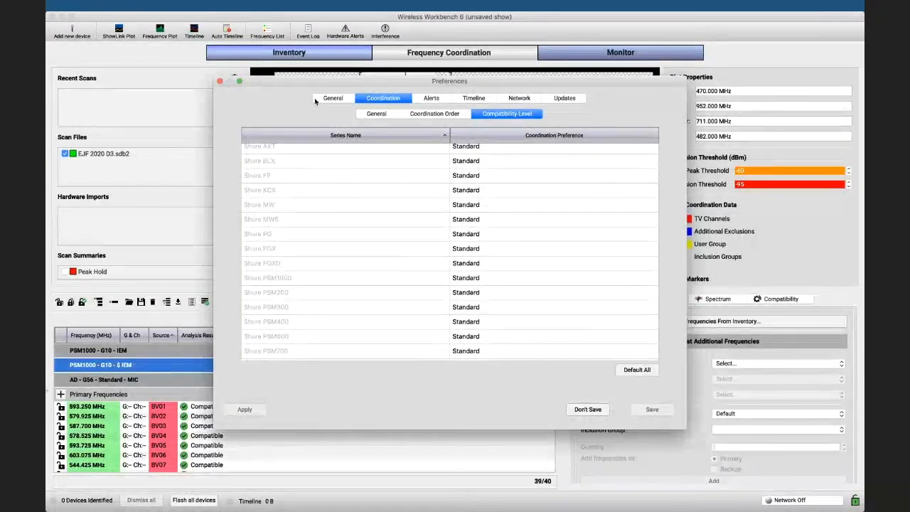
{"action": "left_click", "coordinate": [220, 83]}
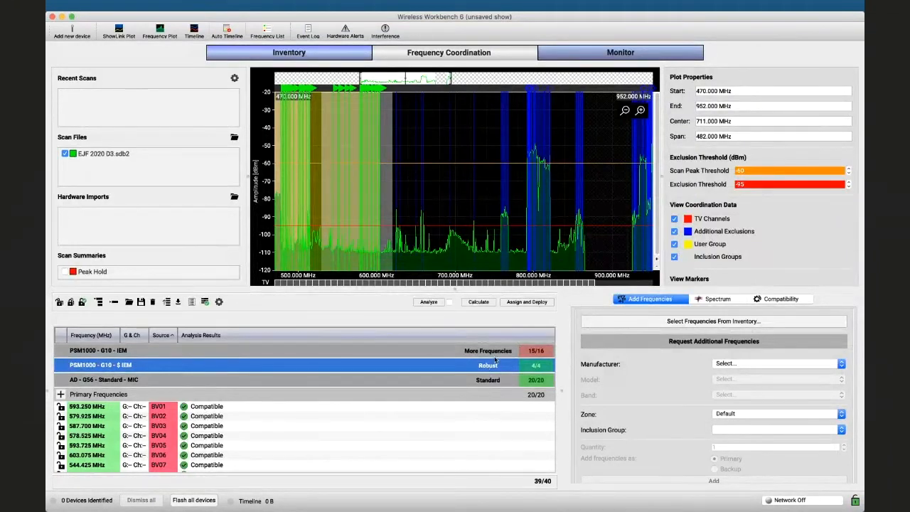
Step: Move the IEM group below the $ IEM group in the coordination order, then recalculate the frequencies and stop the calculation
{"action": "left_click", "coordinate": [457, 350]}
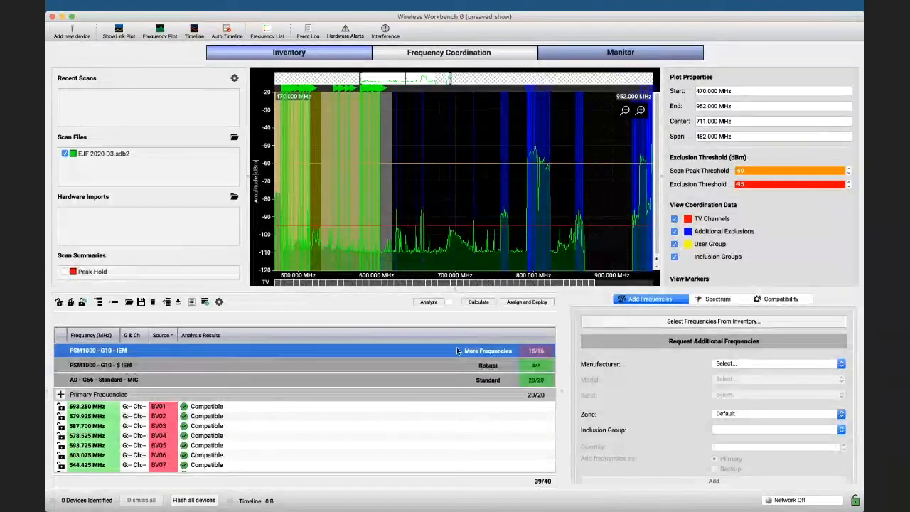
{"action": "left_click", "coordinate": [457, 361], "text": "shift"}
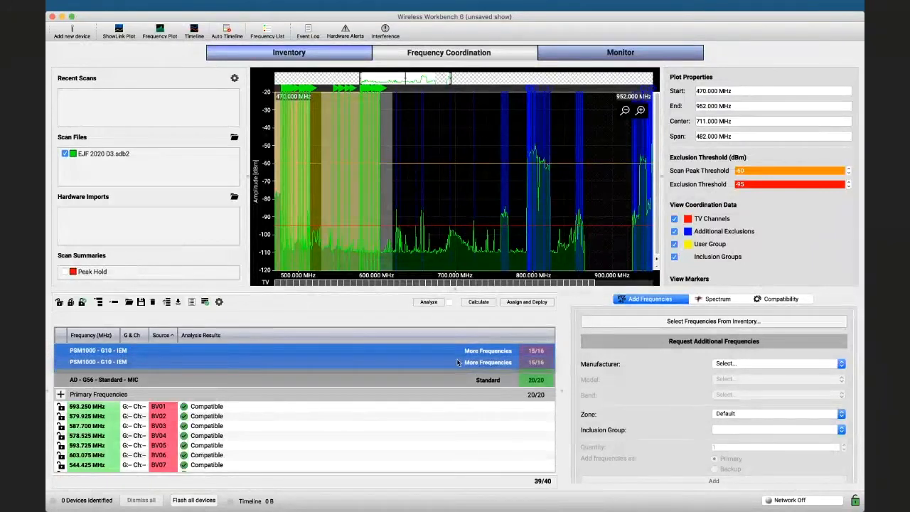
{"action": "left_click", "coordinate": [457, 362]}
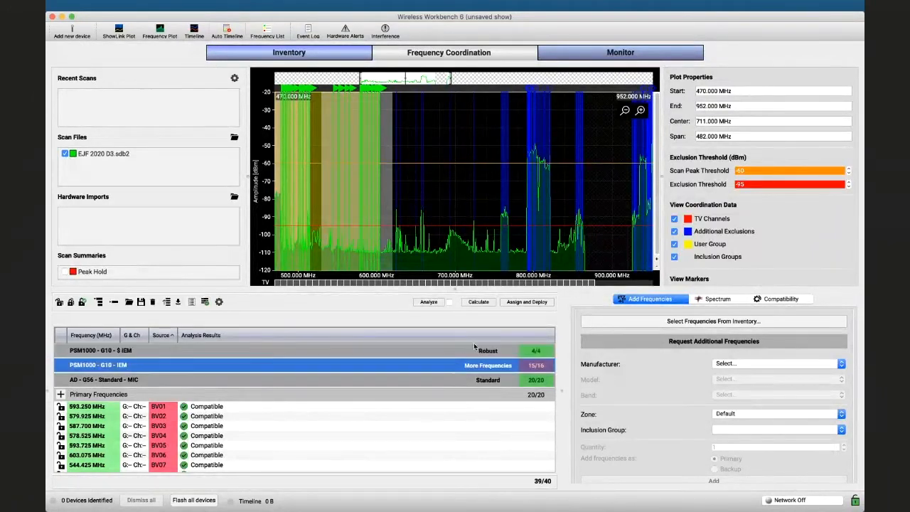
{"action": "left_click", "coordinate": [477, 302]}
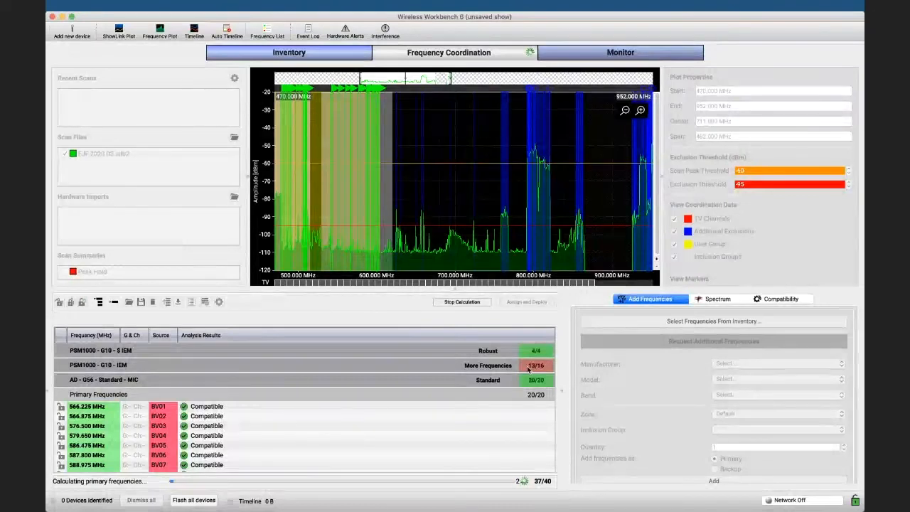
{"action": "left_click", "coordinate": [462, 302]}
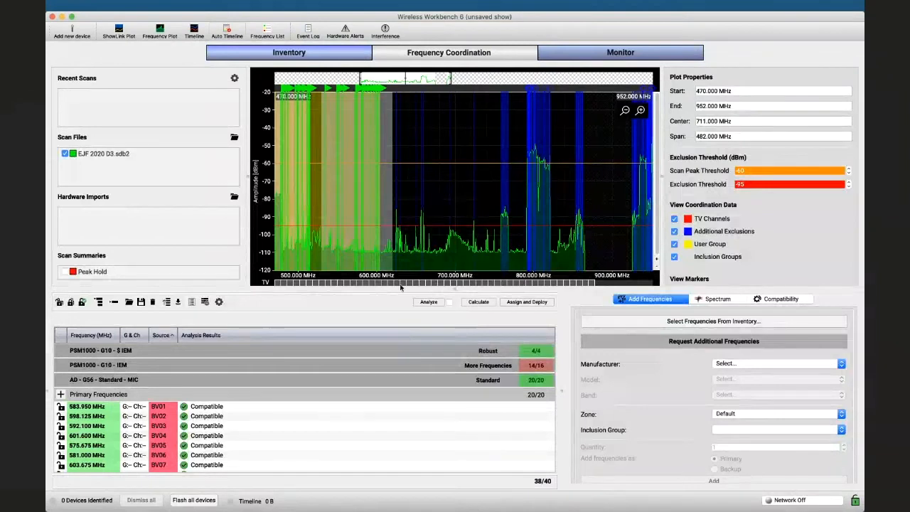
Step: Move the PSM1000 G10 IEM frequencies to No Inclusion Group
{"action": "left_click", "coordinate": [161, 364]}
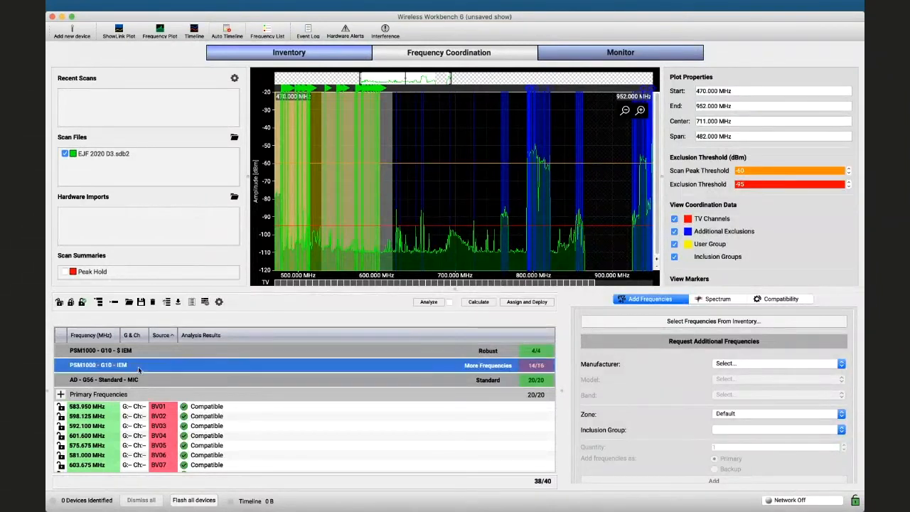
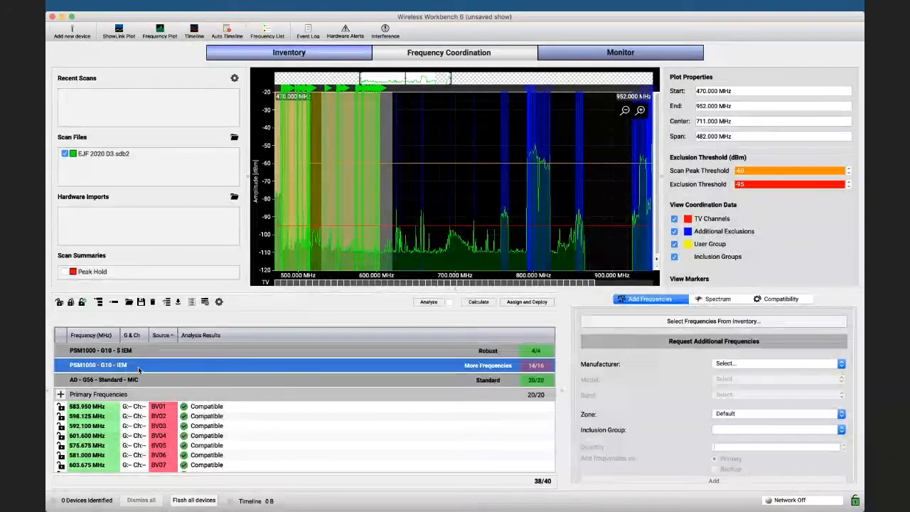
{"action": "right_click", "coordinate": [139, 369]}
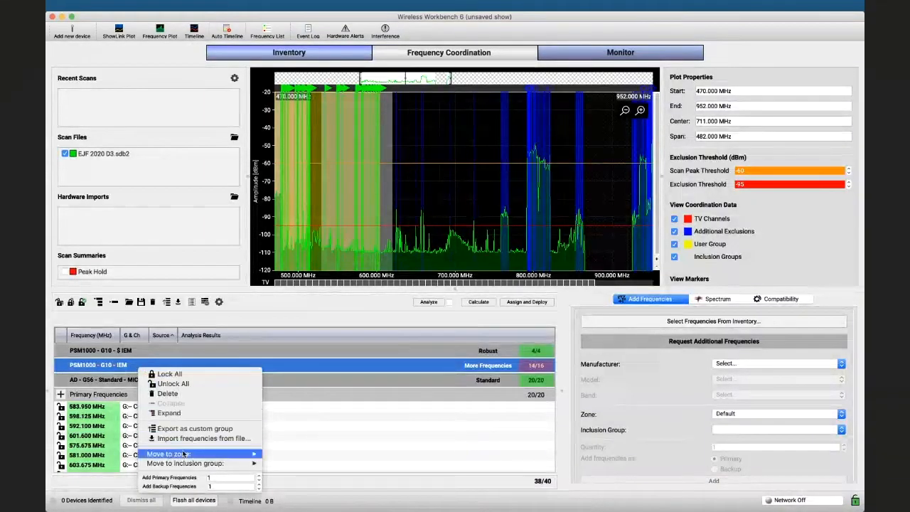
{"action": "mouse_move", "coordinate": [185, 463]}
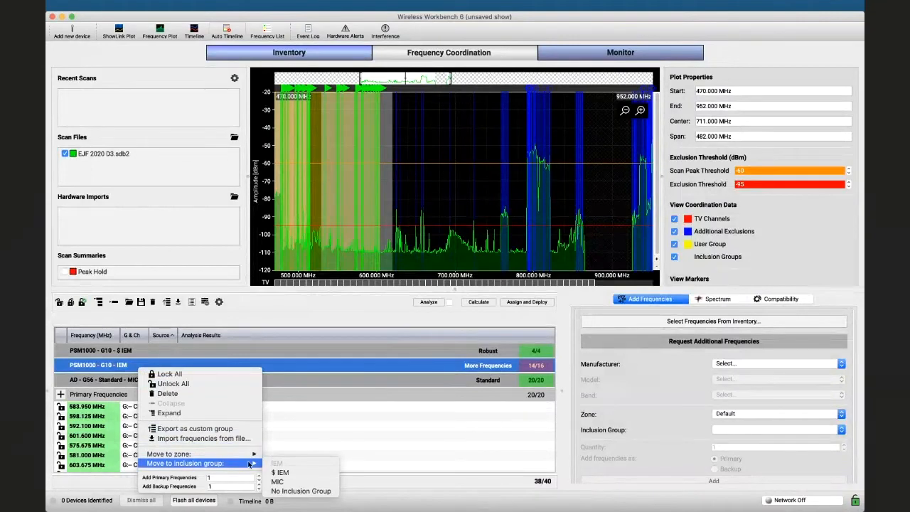
{"action": "left_click", "coordinate": [286, 492]}
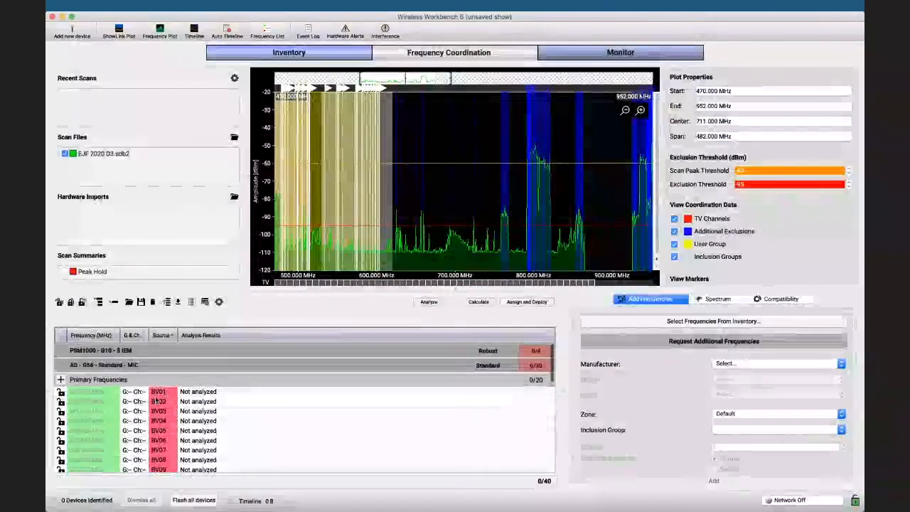
Step: View the inclusion groups available for the ungrouped PSM1000 G10 frequencies without assigning one
{"action": "left_click", "coordinate": [151, 365]}
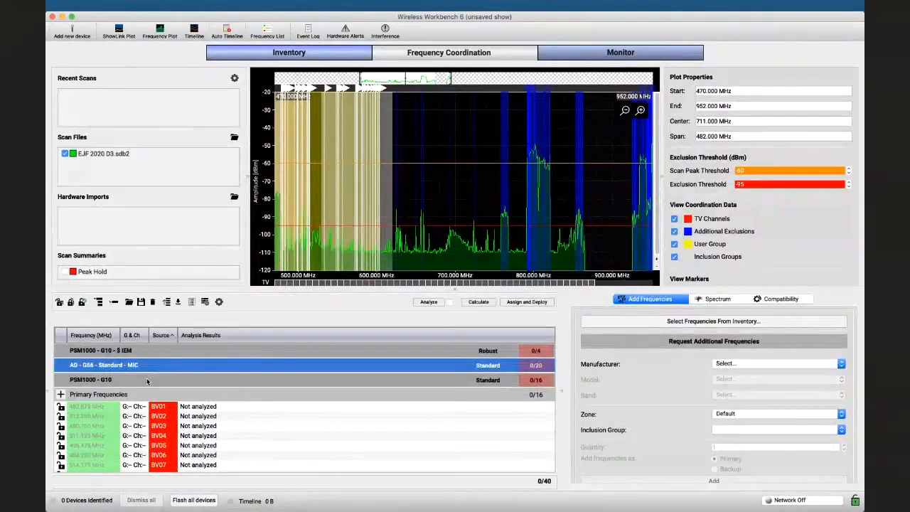
{"action": "right_click", "coordinate": [148, 381]}
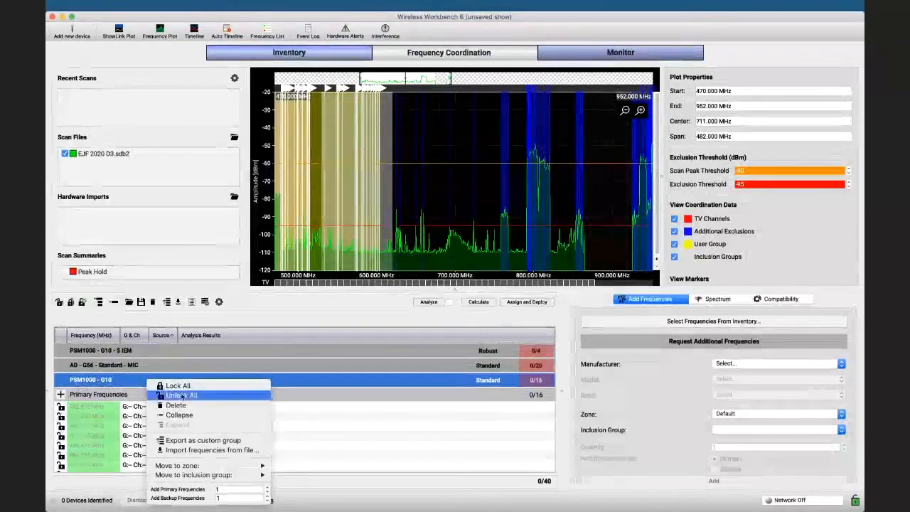
{"action": "mouse_move", "coordinate": [181, 475]}
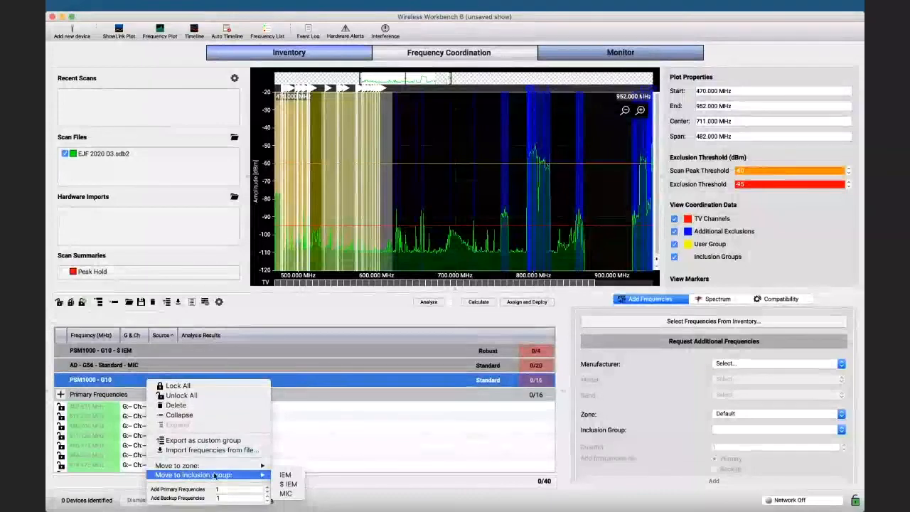
{"action": "left_click", "coordinate": [334, 438]}
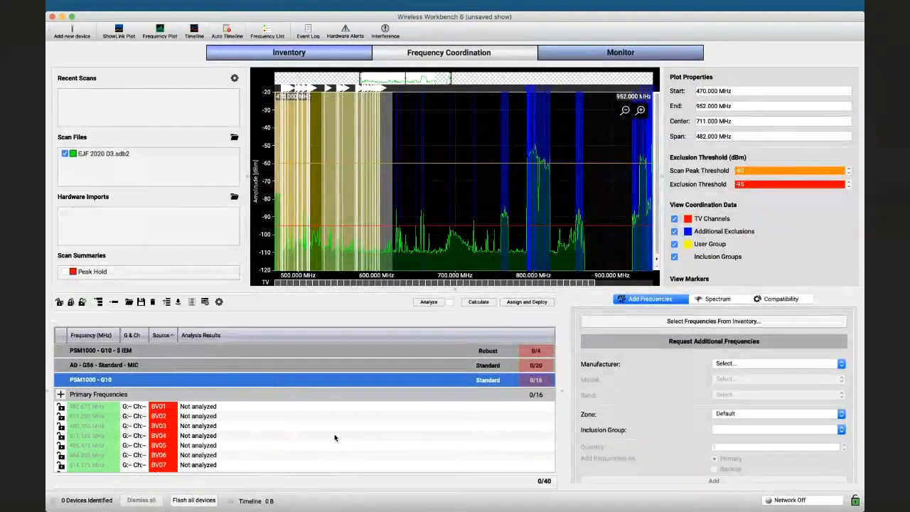
Step: Review the microphone and in-ear monitor channels and their inclusion groups in the inventory
{"action": "left_click", "coordinate": [289, 54]}
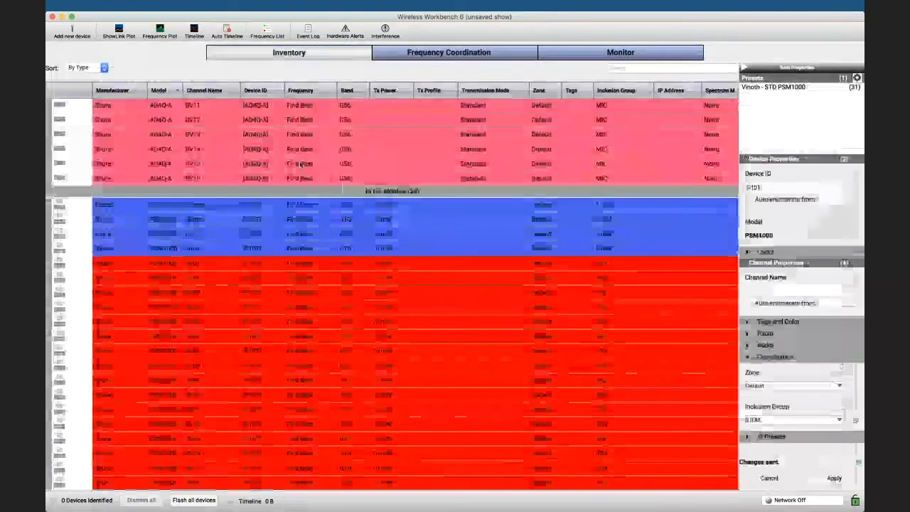
{"action": "scroll", "coordinate": [300, 164], "scroll_direction": "up", "scroll_amount": 3}
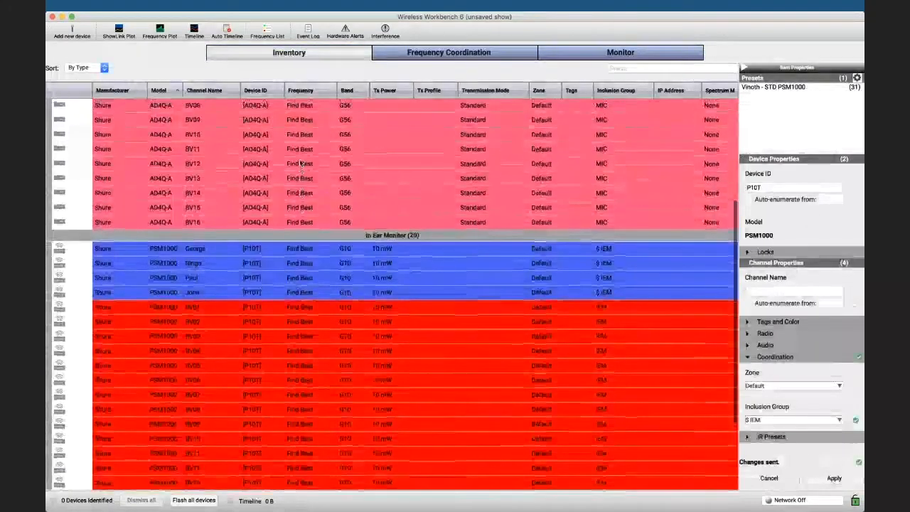
{"action": "scroll", "coordinate": [300, 161], "scroll_direction": "up", "scroll_amount": 2}
{"action": "right_click", "coordinate": [300, 160]}
Step: Return to frequency coordination, recalculate the frequencies with the PSM1000 G10 set ungrouped, and stop the calculation
{"action": "left_click", "coordinate": [451, 51]}
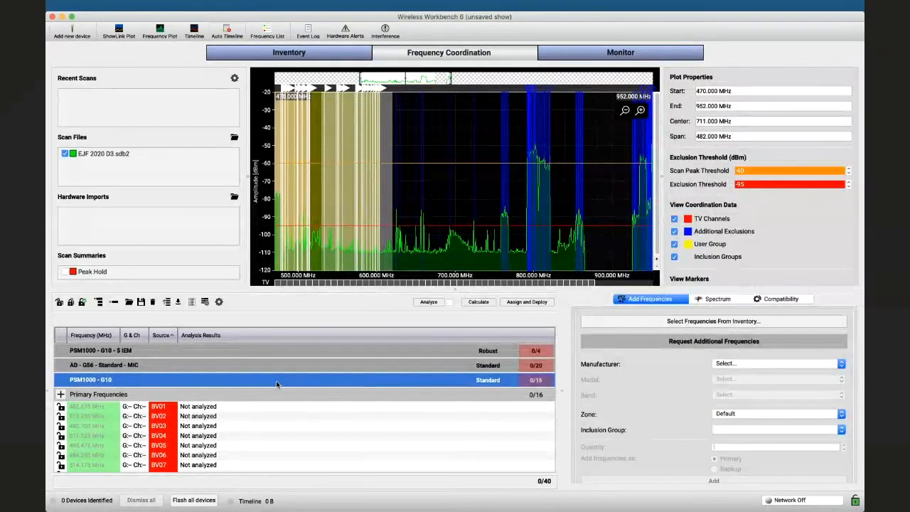
{"action": "left_click", "coordinate": [476, 302]}
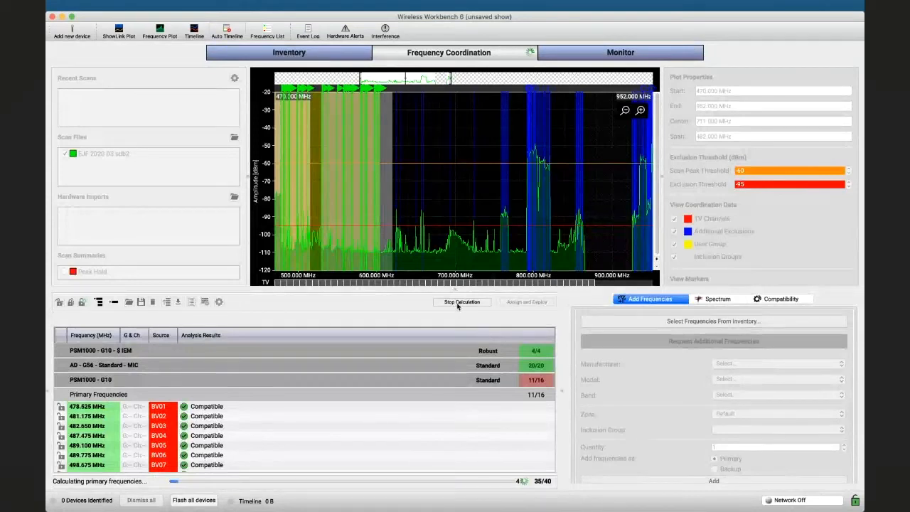
{"action": "left_click", "coordinate": [457, 303]}
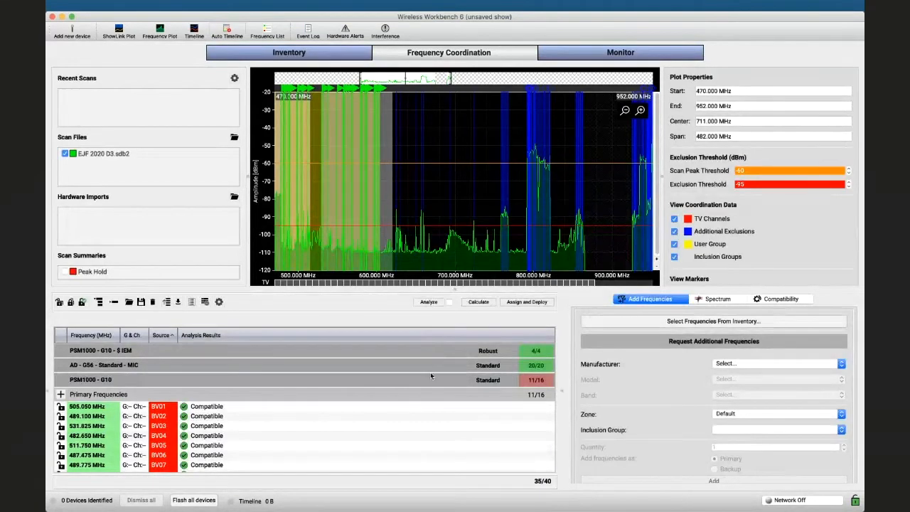
Step: Delete all AD G56 Standard MIC frequencies from the coordination list
{"action": "left_click", "coordinate": [431, 367]}
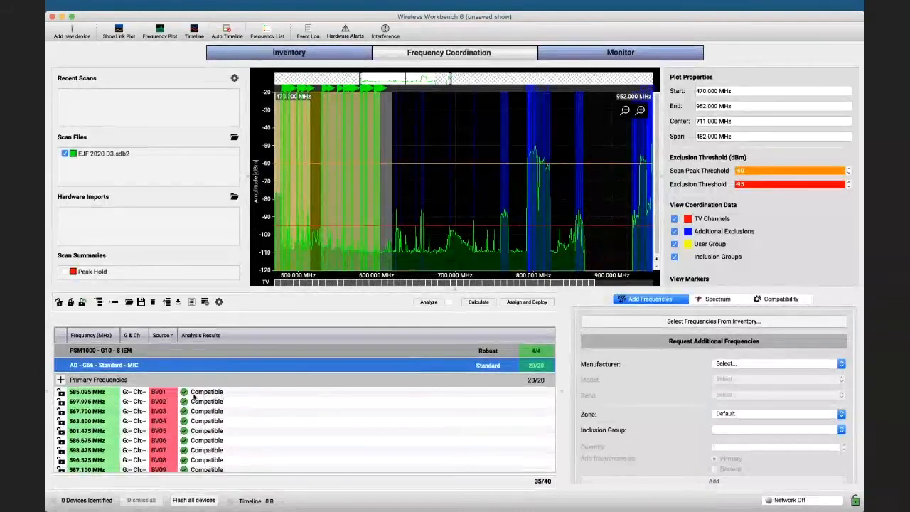
{"action": "left_click", "coordinate": [194, 395]}
{"action": "key", "text": "shift+Down"}
{"action": "key", "text": "shift+Down"}
{"action": "key", "text": "shift+Down"}
{"action": "key", "text": "shift+Down"}
{"action": "key", "text": "shift+Down"}
{"action": "key", "text": "shift+Down"}
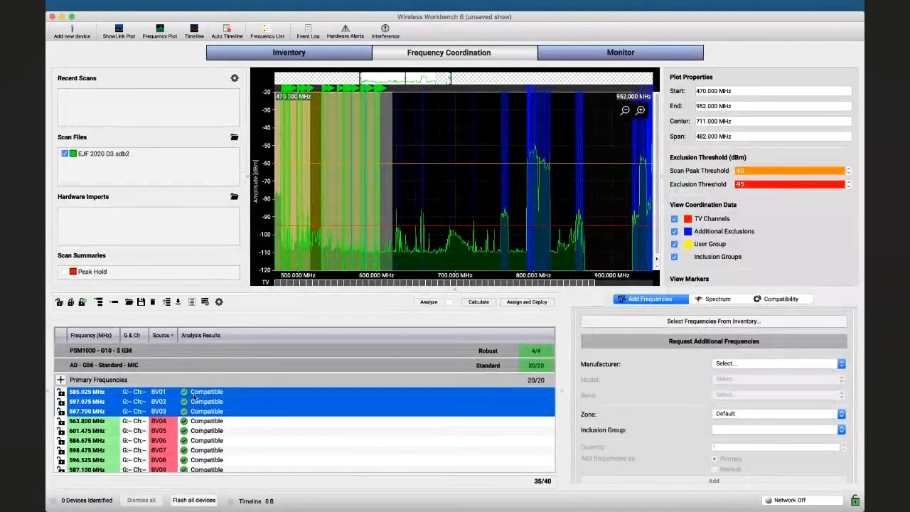
{"action": "key", "text": "shift+Down"}
{"action": "key", "text": "shift+Down"}
{"action": "key", "text": "shift+Down"}
{"action": "key", "text": "shift+Down"}
{"action": "key", "text": "shift+Down"}
{"action": "key", "text": "shift+Down"}
{"action": "key", "text": "shift+Down"}
{"action": "key", "text": "shift+Down"}
{"action": "key", "text": "shift+Down"}
{"action": "key", "text": "shift+Down"}
{"action": "key", "text": "shift+Down"}
{"action": "key", "text": "shift+Down"}
{"action": "key", "text": "shift+Down"}
{"action": "key", "text": "shift+Down"}
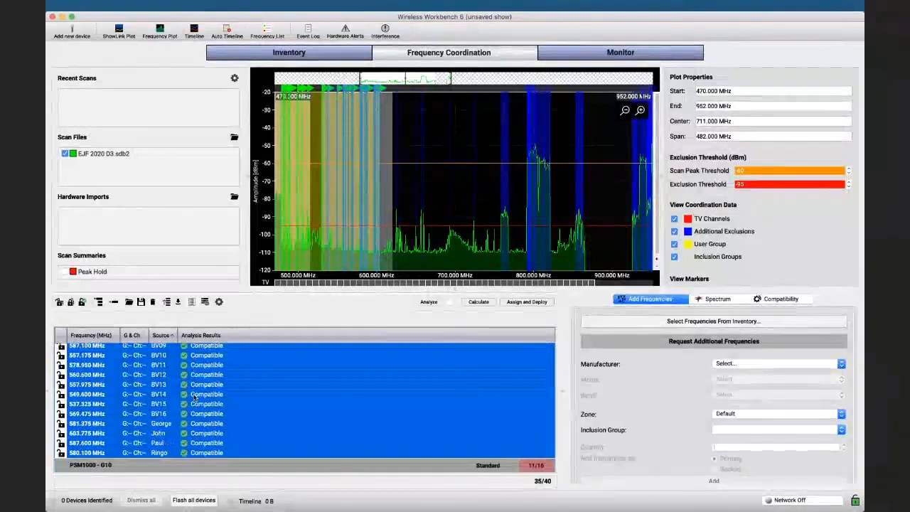
{"action": "key", "text": "Delete"}
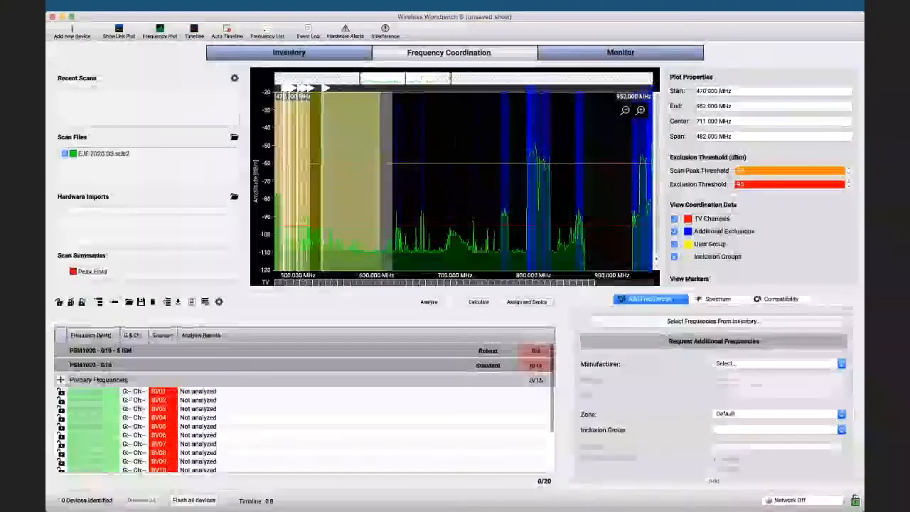
Step: Calculate frequencies for the remaining PSM1000 G10 groups and narrow the spectrum plot to about 470–663 MHz
{"action": "left_click", "coordinate": [461, 365]}
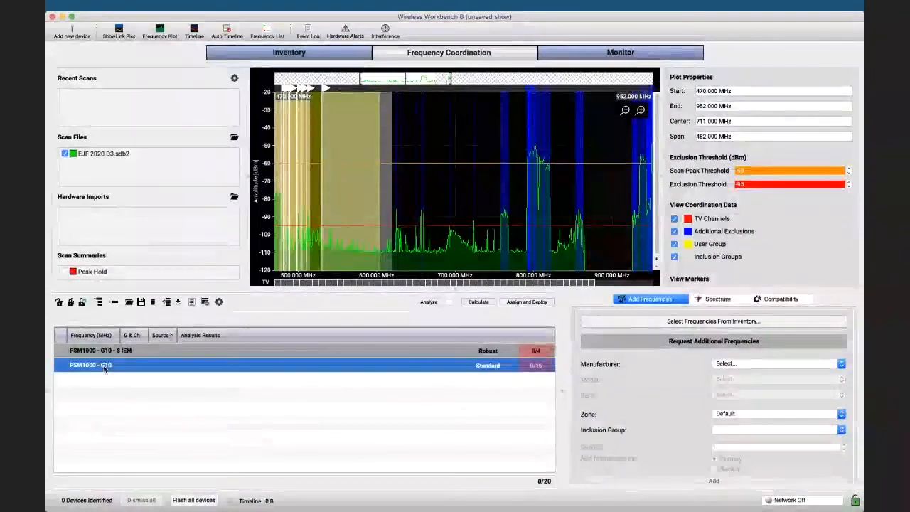
{"action": "left_click", "coordinate": [479, 302]}
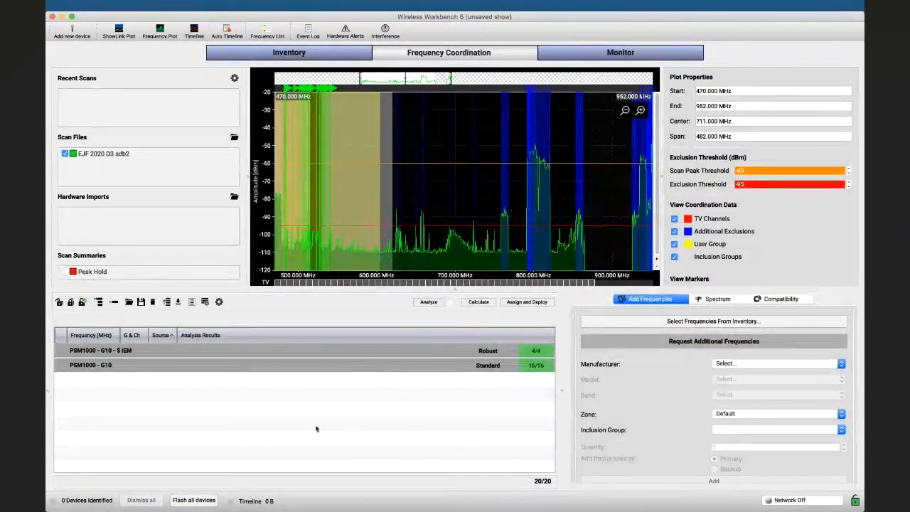
{"action": "left_click", "coordinate": [345, 364]}
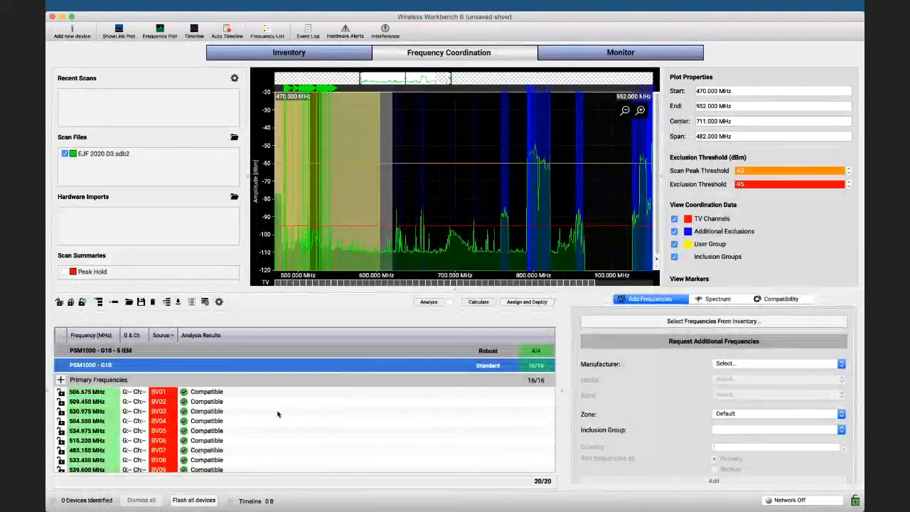
{"action": "scroll", "coordinate": [277, 414], "scroll_direction": "down", "scroll_amount": 3}
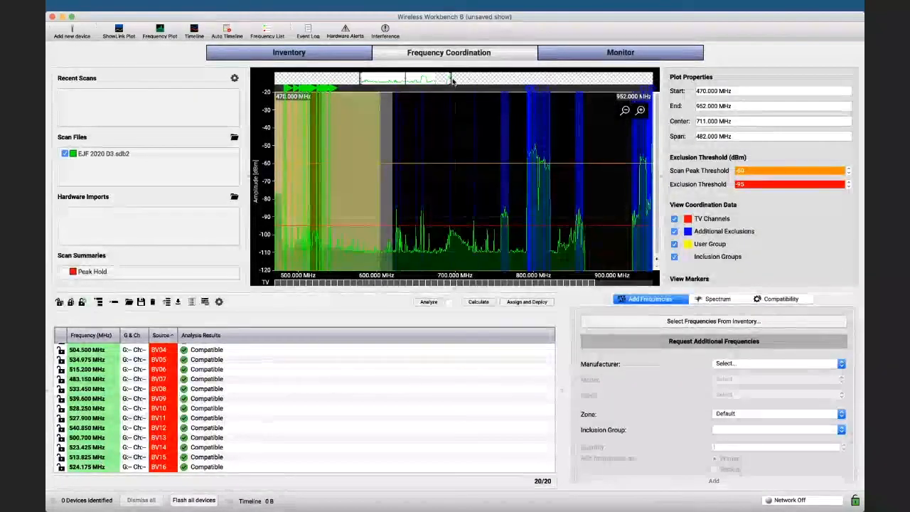
{"action": "left_click_drag", "start_coordinate": [452, 80], "coordinate": [382, 83]}
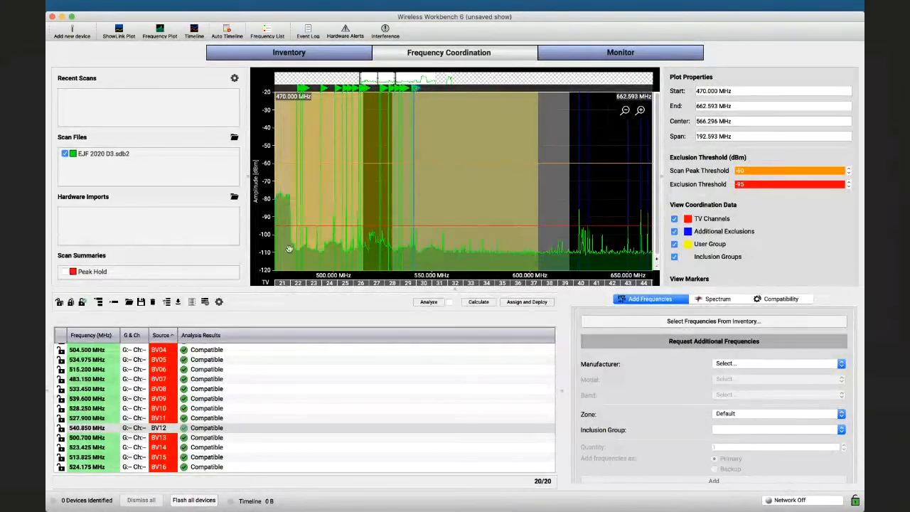
Step: Move the ungrouped PSM1000 G10 frequencies to the IEM inclusion group
{"action": "scroll", "coordinate": [253, 357], "scroll_direction": "up", "scroll_amount": 3}
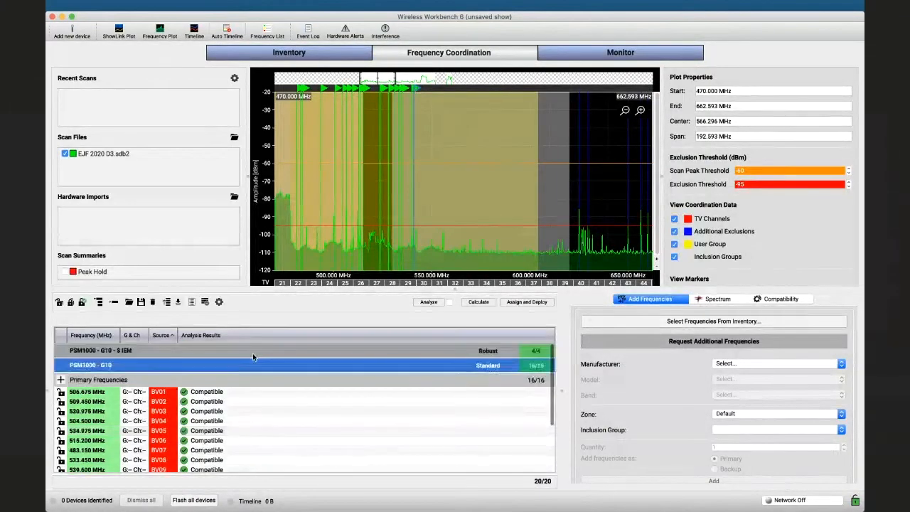
{"action": "scroll", "coordinate": [321, 369], "scroll_direction": "down", "scroll_amount": 2}
{"action": "left_click", "coordinate": [322, 370]}
{"action": "scroll", "coordinate": [322, 370], "scroll_direction": "up", "scroll_amount": 2}
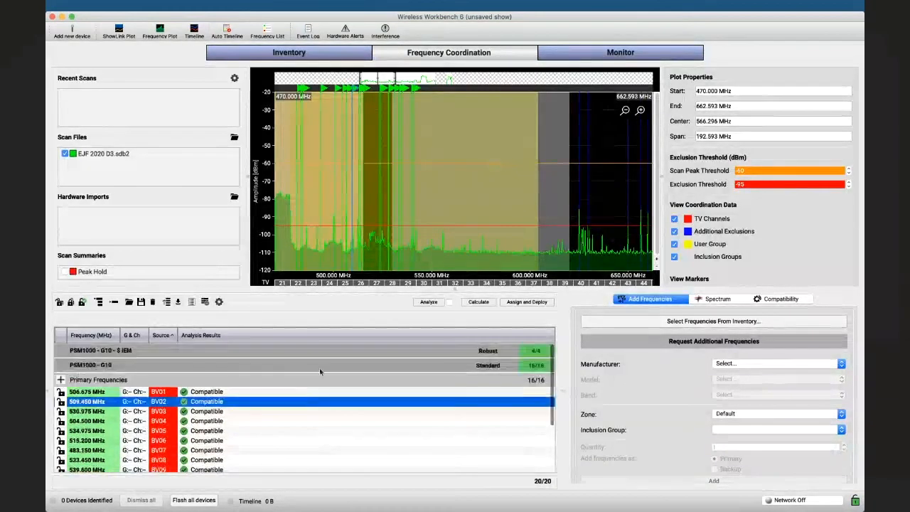
{"action": "left_click", "coordinate": [328, 369]}
{"action": "right_click", "coordinate": [329, 369]}
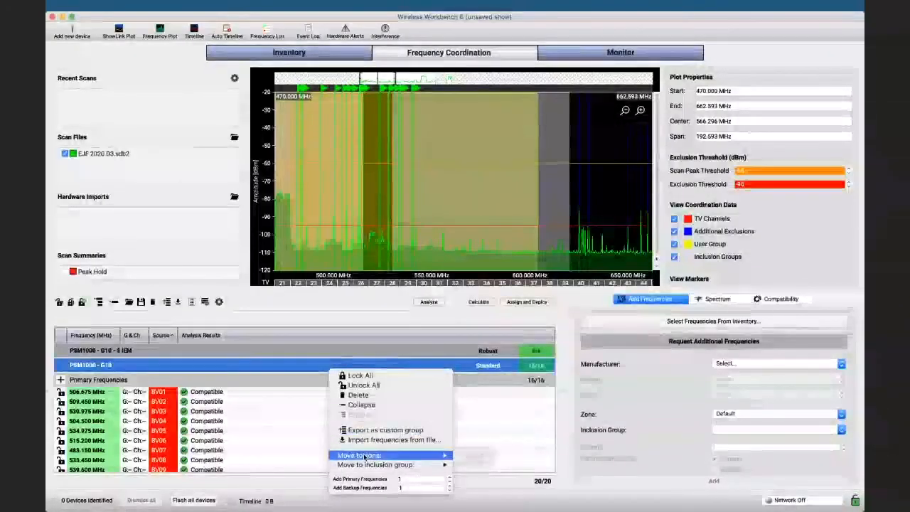
{"action": "mouse_move", "coordinate": [405, 465]}
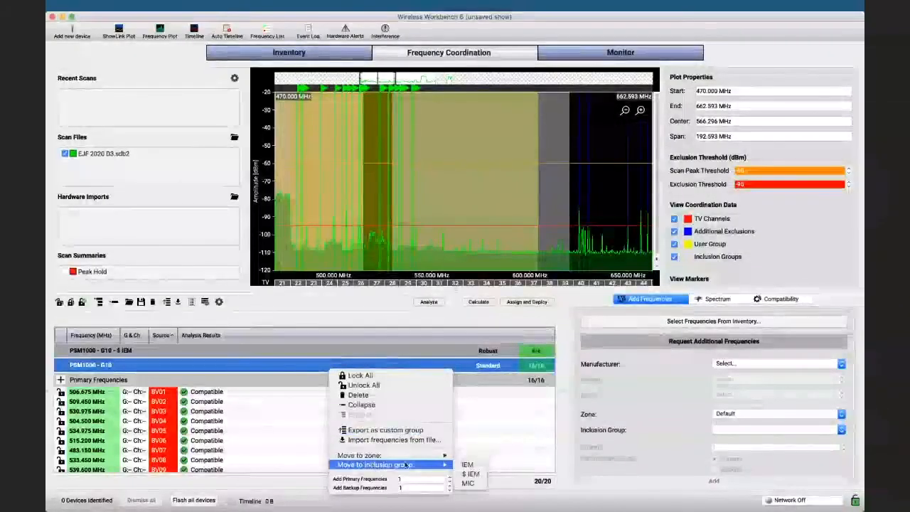
{"action": "left_click", "coordinate": [464, 466]}
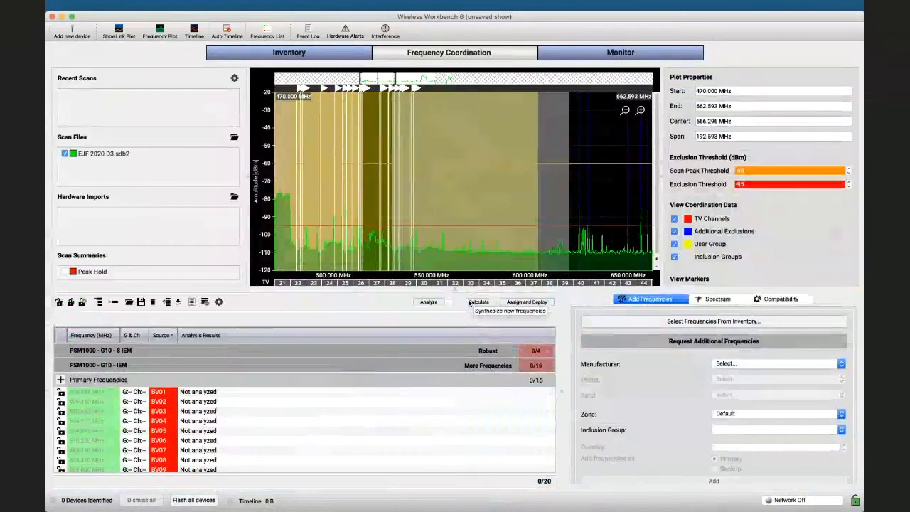
Step: Recalculate the frequencies with the PSM1000 G10 set in the IEM group, stop the calculation and review the frequency list
{"action": "left_click", "coordinate": [469, 302]}
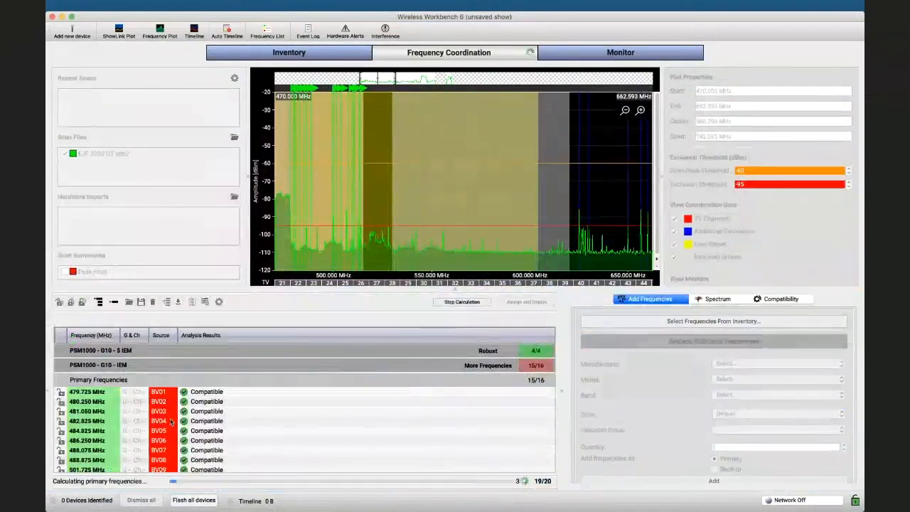
{"action": "scroll", "coordinate": [213, 430], "scroll_direction": "down", "scroll_amount": 3}
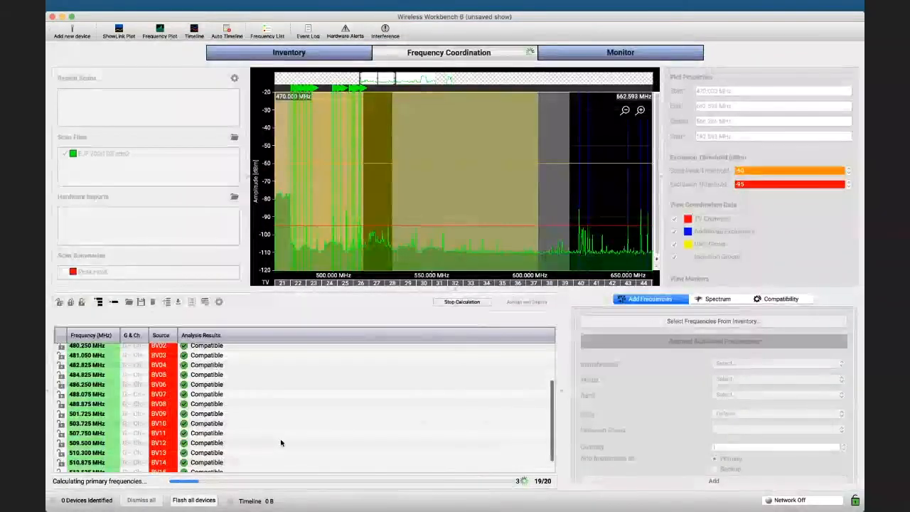
{"action": "left_click", "coordinate": [462, 302]}
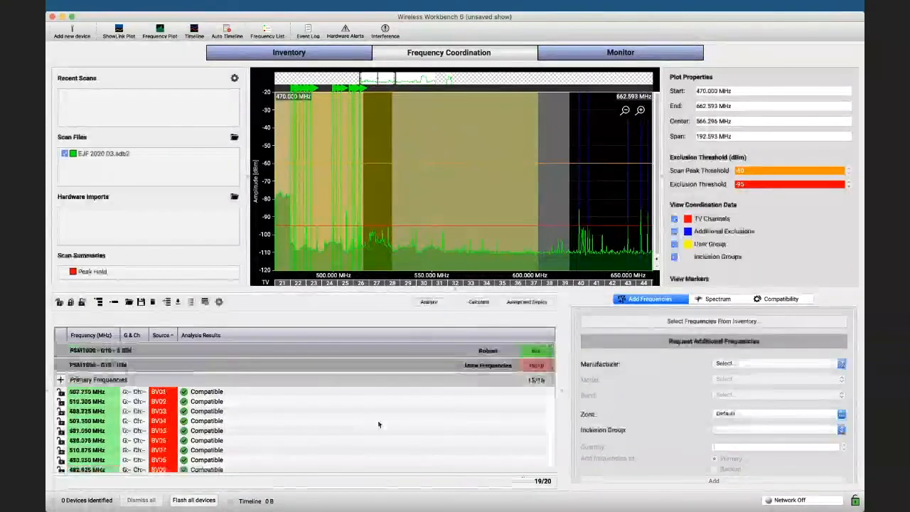
{"action": "scroll", "coordinate": [379, 424], "scroll_direction": "down", "scroll_amount": 3}
{"action": "scroll", "coordinate": [378, 425], "scroll_direction": "down", "scroll_amount": 1}
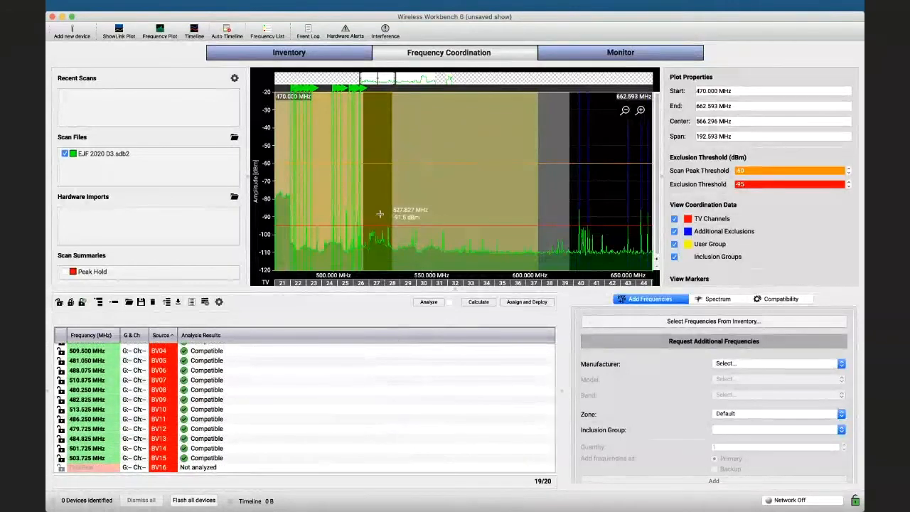
Step: Review the assigned and unassigned PSM1000 channels in Assign and Deploy, and close it without deploying
{"action": "left_click", "coordinate": [525, 302]}
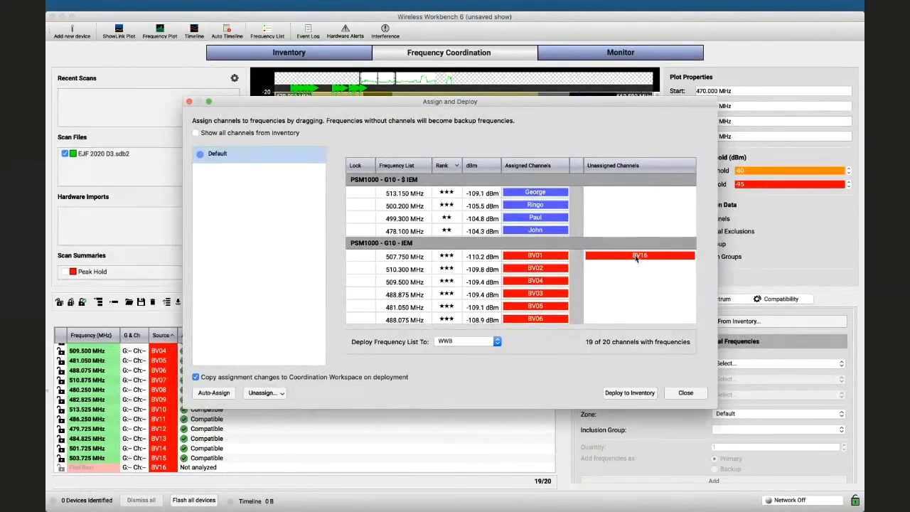
{"action": "scroll", "coordinate": [544, 279], "scroll_direction": "down", "scroll_amount": 5}
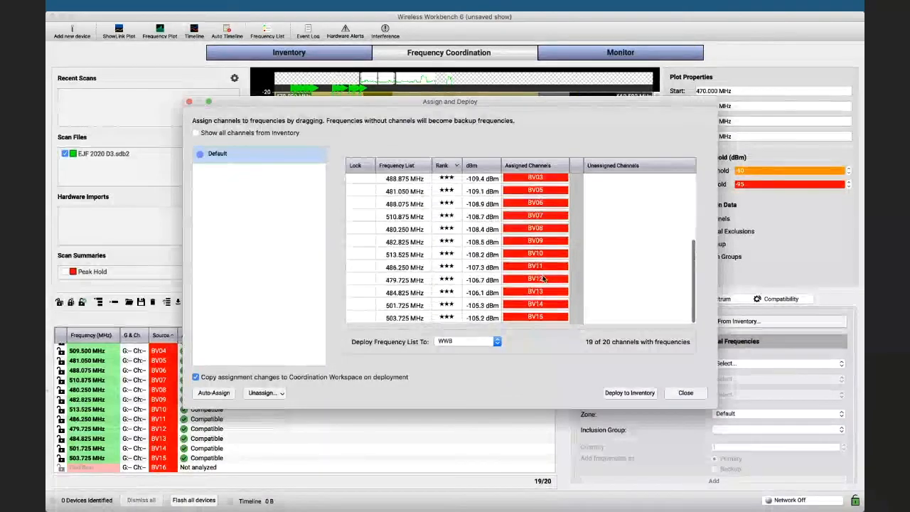
{"action": "scroll", "coordinate": [543, 279], "scroll_direction": "up", "scroll_amount": 1}
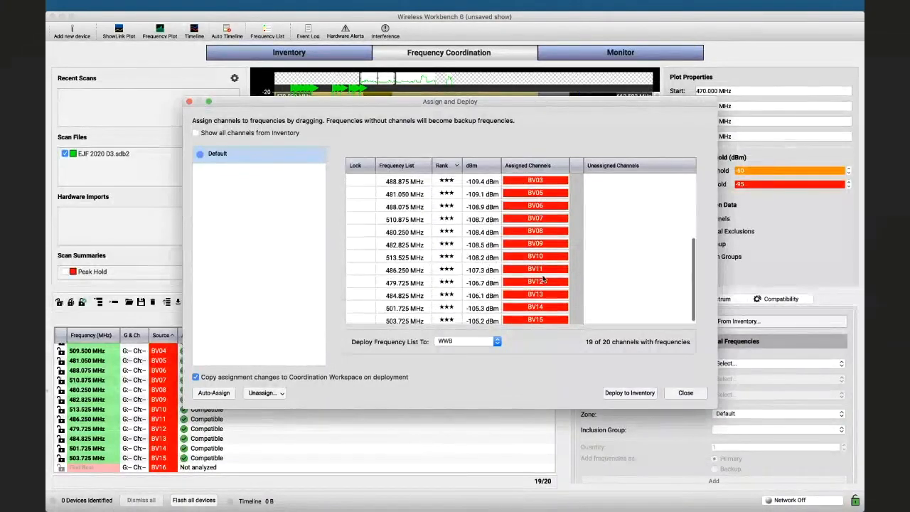
{"action": "scroll", "coordinate": [543, 278], "scroll_direction": "up", "scroll_amount": 4}
{"action": "scroll", "coordinate": [543, 279], "scroll_direction": "down", "scroll_amount": 4}
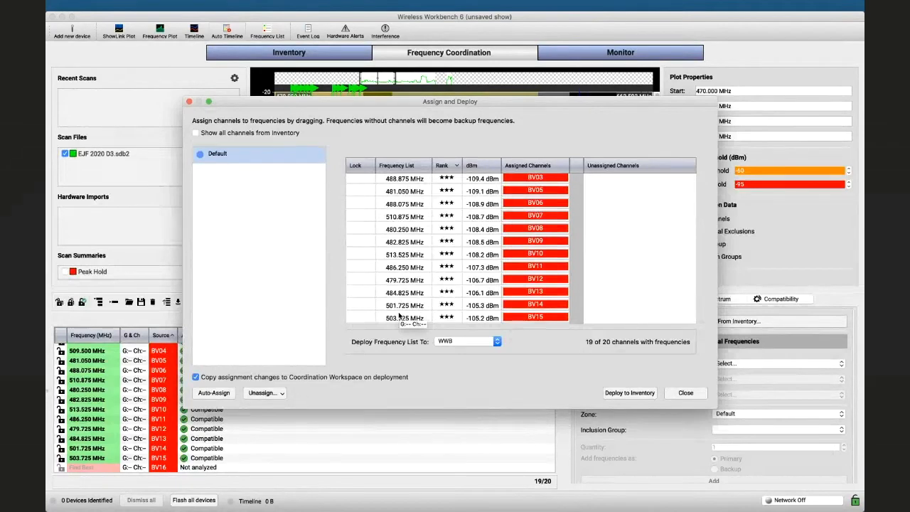
{"action": "left_click", "coordinate": [686, 392]}
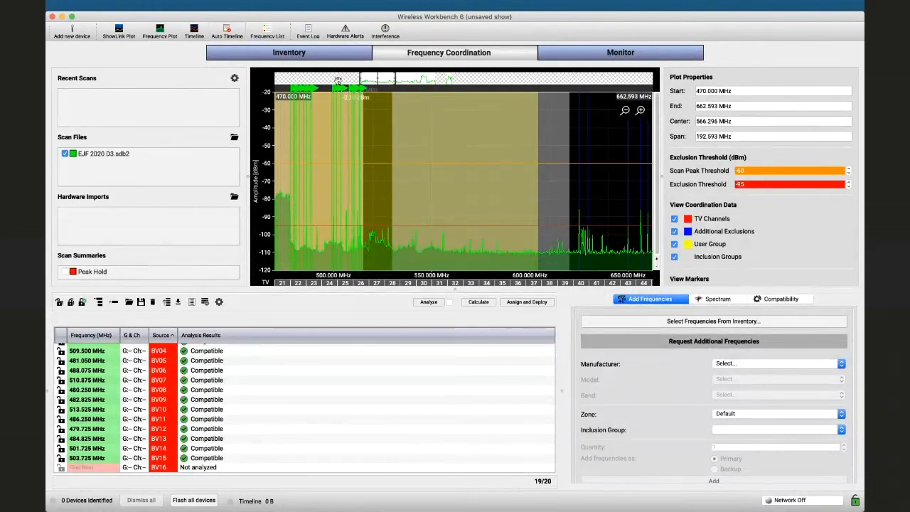
Step: In the inventory, clear the inclusion group of in-ear monitor channels BV01 to BV16 and apply the change
{"action": "left_click", "coordinate": [286, 53]}
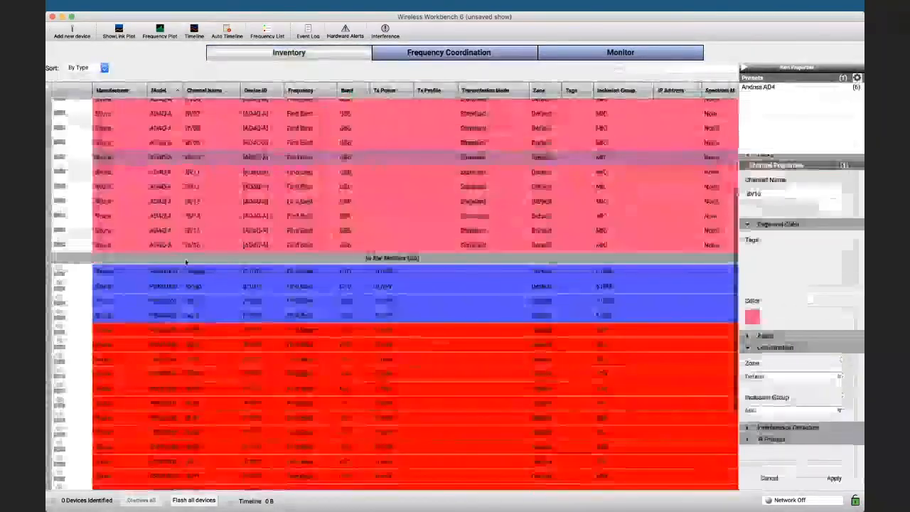
{"action": "left_click", "coordinate": [263, 331]}
{"action": "key", "text": "shift+Down"}
{"action": "key", "text": "shift+Down"}
{"action": "key", "text": "shift+Down"}
{"action": "key", "text": "shift+Down"}
{"action": "key", "text": "shift+Down"}
{"action": "key", "text": "shift+Down"}
{"action": "key", "text": "shift+Down"}
{"action": "key", "text": "shift+Down"}
{"action": "key", "text": "shift+Down"}
{"action": "key", "text": "shift+Down"}
{"action": "key", "text": "shift+Down"}
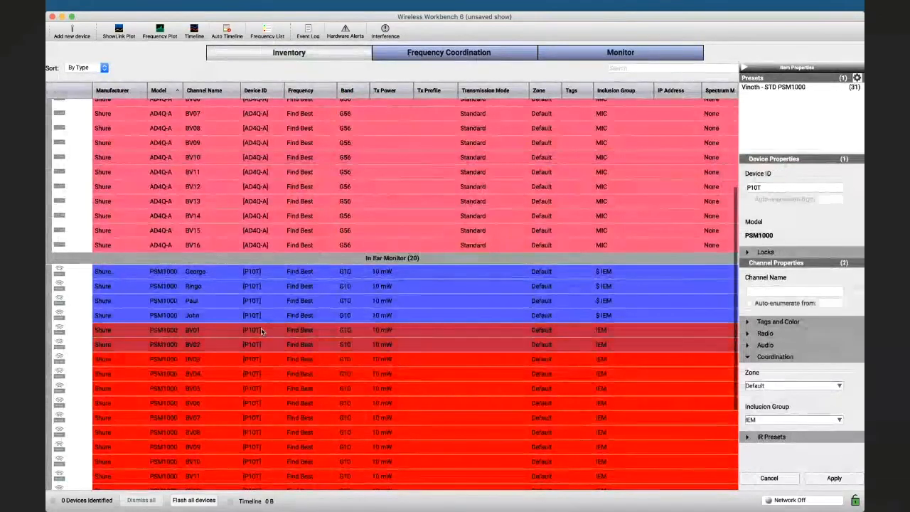
{"action": "key", "text": "shift+Down"}
{"action": "key", "text": "shift+Down"}
{"action": "key", "text": "shift+Down"}
{"action": "key", "text": "shift+Down"}
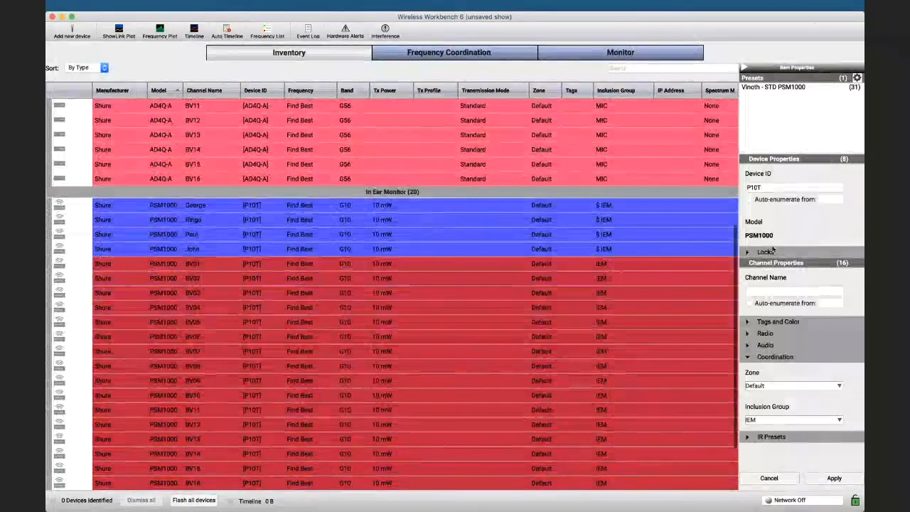
{"action": "left_click", "coordinate": [765, 426]}
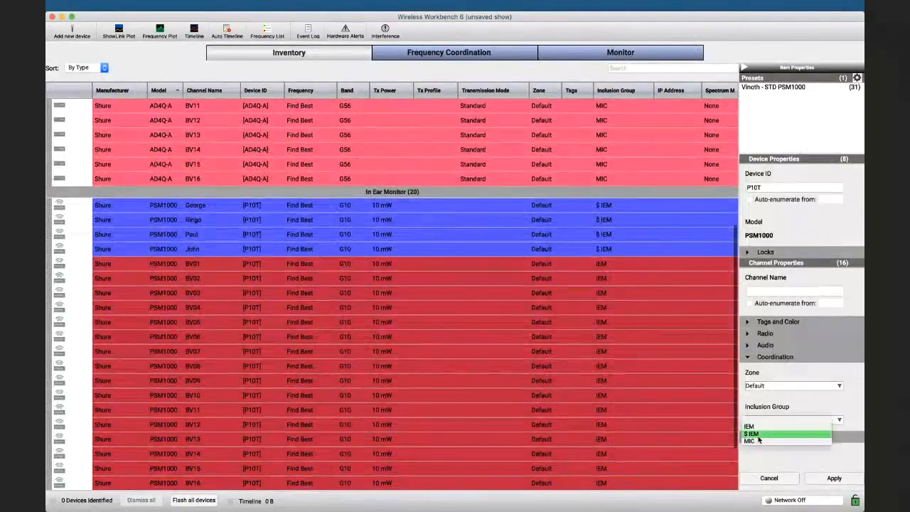
{"action": "left_click", "coordinate": [758, 421]}
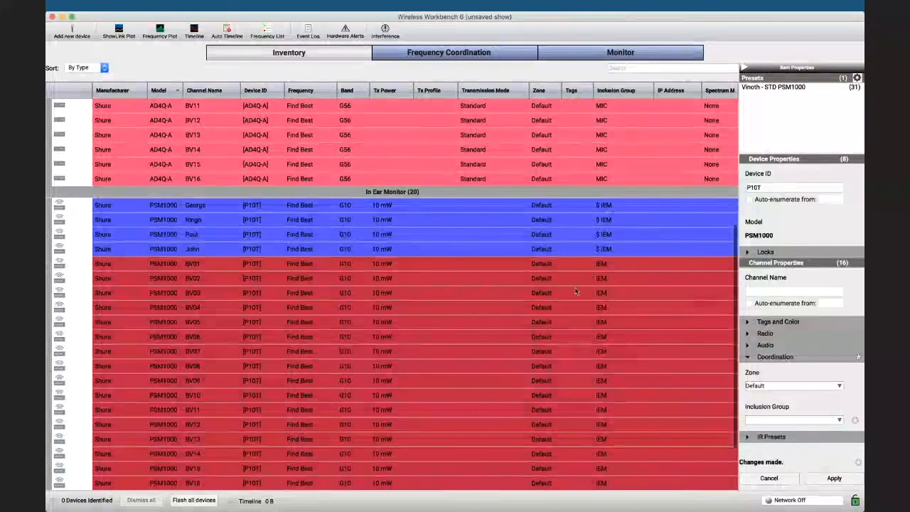
{"action": "left_click", "coordinate": [831, 478]}
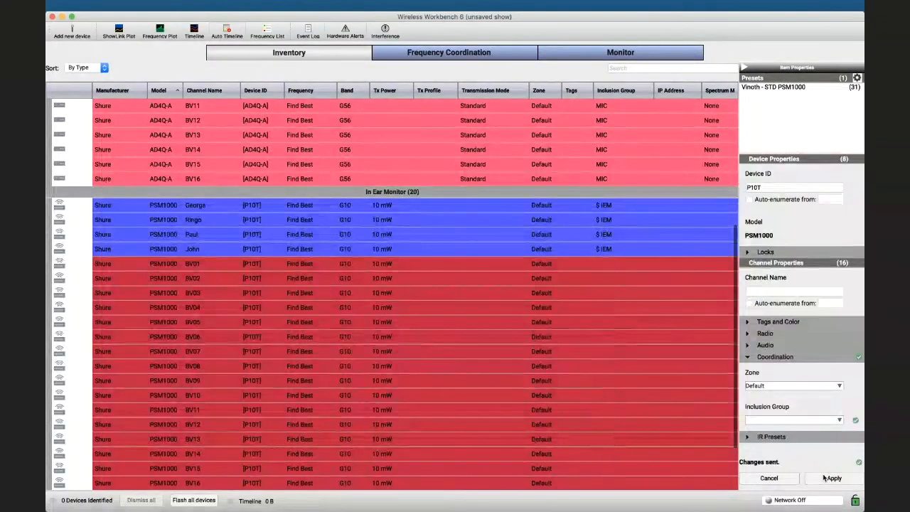
Step: Return to frequency coordination, recalculate the $ IEM and IEM frequencies, and stop the calculation
{"action": "left_click", "coordinate": [452, 52]}
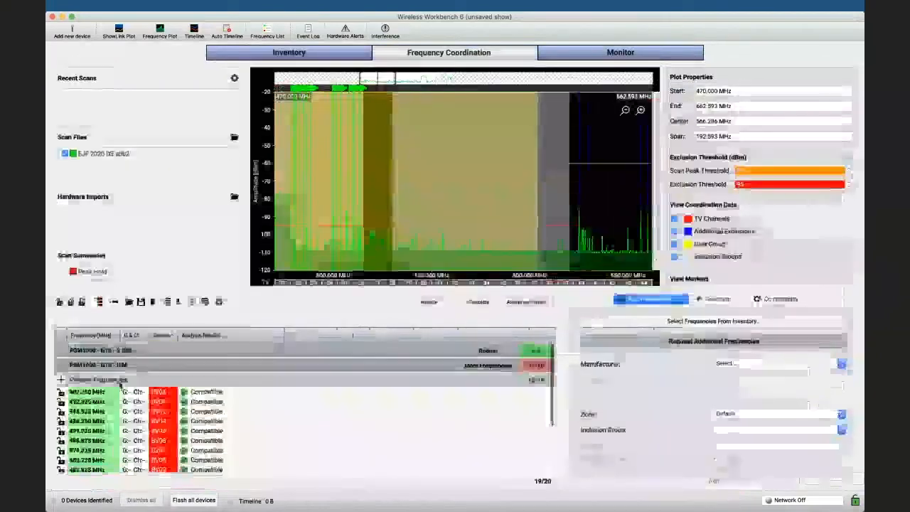
{"action": "left_click", "coordinate": [174, 366]}
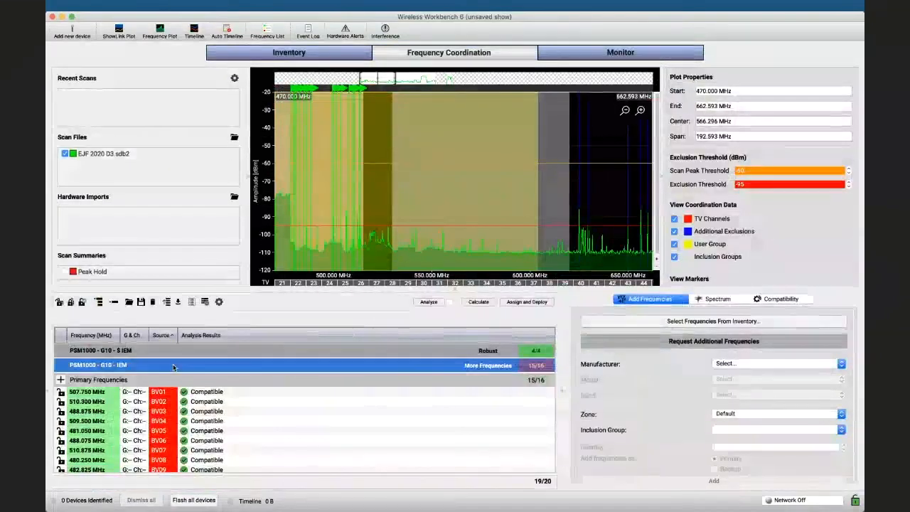
{"action": "right_click", "coordinate": [173, 365]}
{"action": "left_click", "coordinate": [473, 326]}
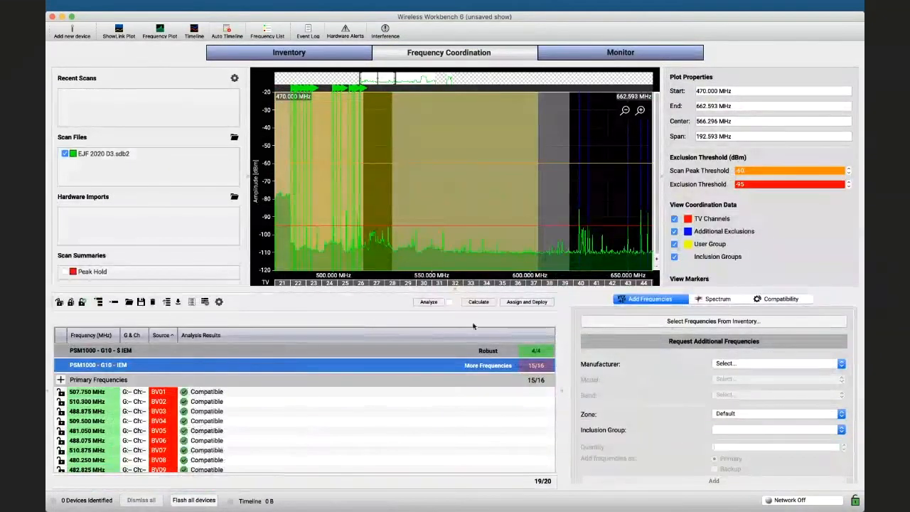
{"action": "left_click", "coordinate": [478, 302]}
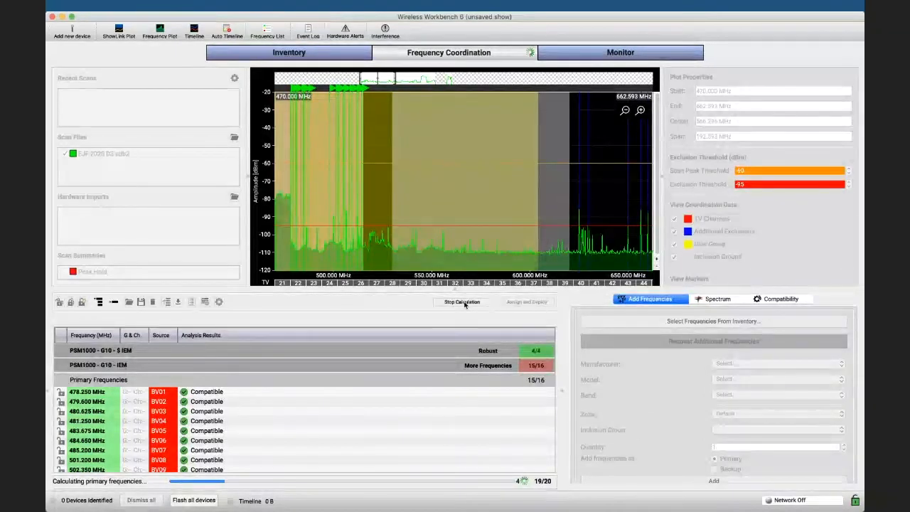
{"action": "left_click", "coordinate": [464, 302]}
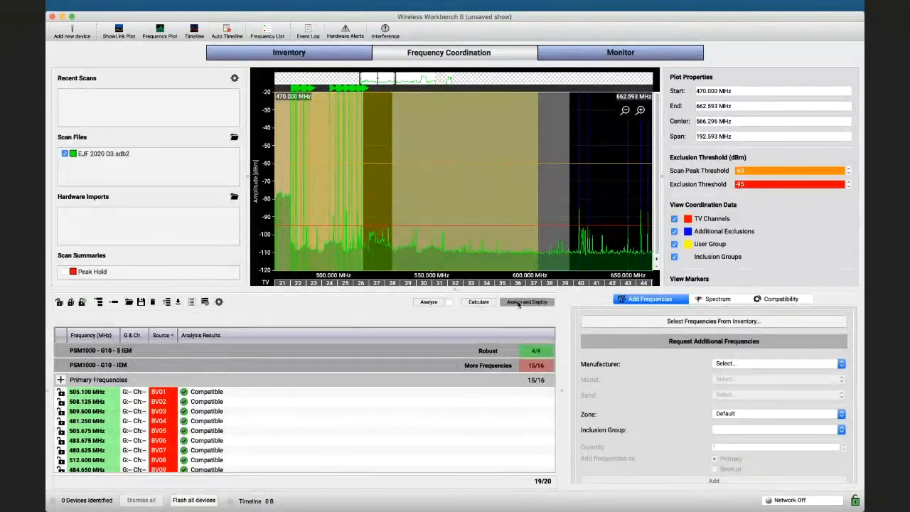
Step: Review the assigned $ IEM channels, the empty IEM frequencies and the unassigned BV channels in Assign and Deploy, and close it without deploying
{"action": "left_click", "coordinate": [518, 302]}
{"action": "scroll", "coordinate": [431, 295], "scroll_direction": "down", "scroll_amount": 5}
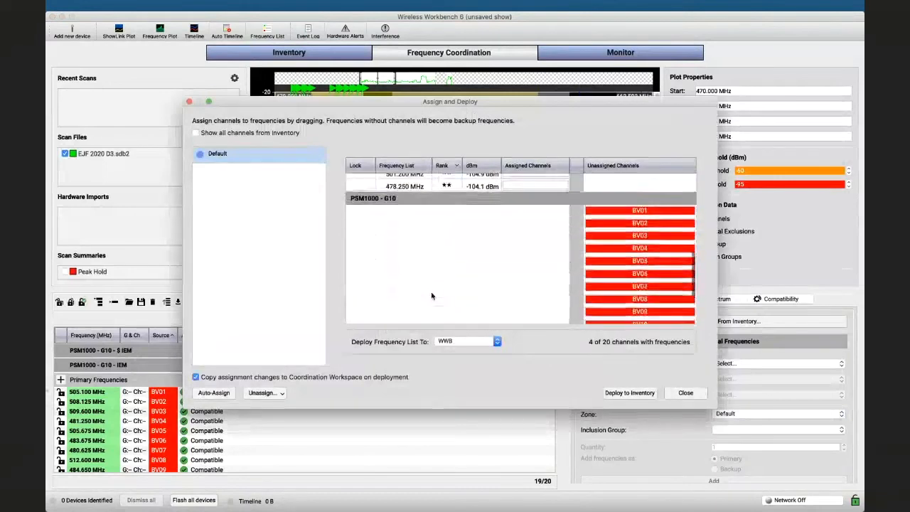
{"action": "scroll", "coordinate": [432, 296], "scroll_direction": "up", "scroll_amount": 10}
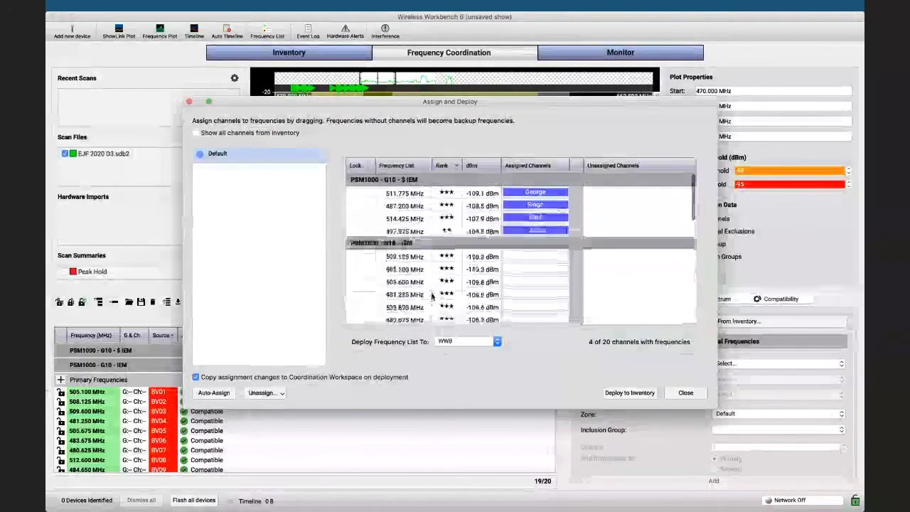
{"action": "scroll", "coordinate": [431, 296], "scroll_direction": "down", "scroll_amount": 10}
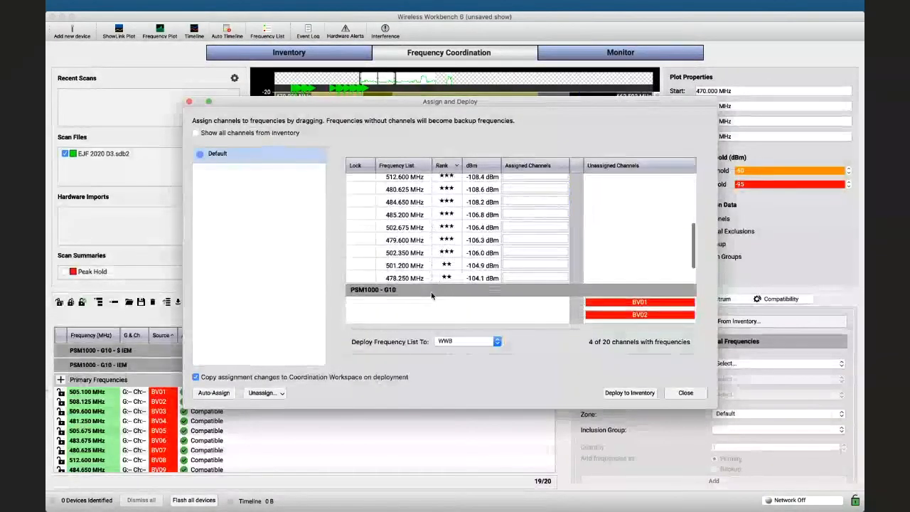
{"action": "scroll", "coordinate": [432, 296], "scroll_direction": "down", "scroll_amount": 8}
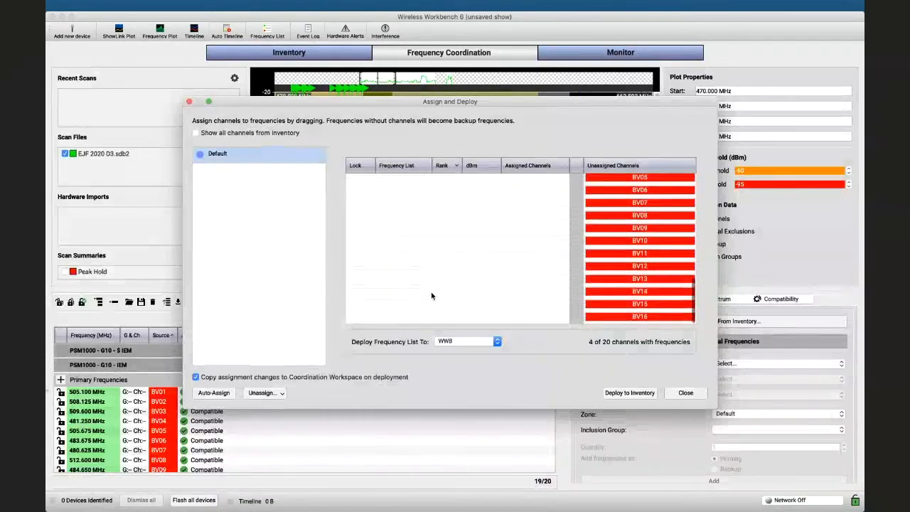
{"action": "scroll", "coordinate": [431, 295], "scroll_direction": "up", "scroll_amount": 5}
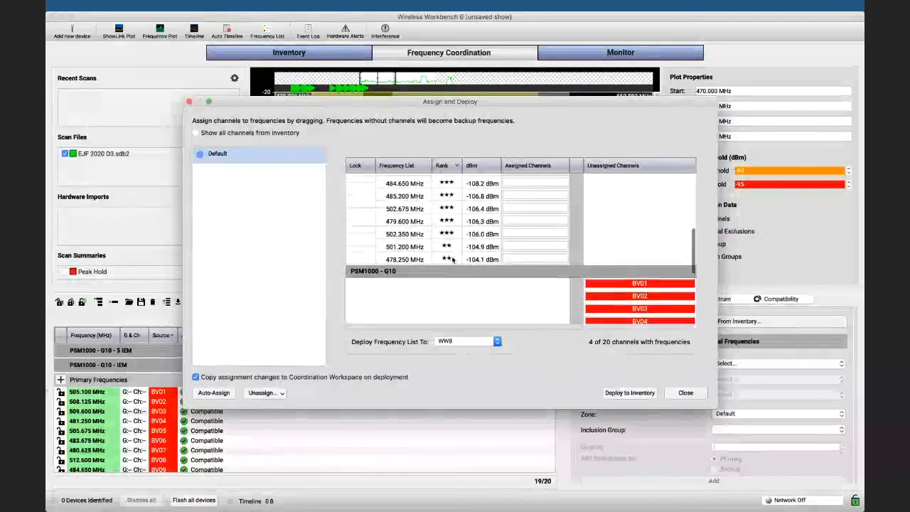
{"action": "scroll", "coordinate": [452, 261], "scroll_direction": "up", "scroll_amount": 10}
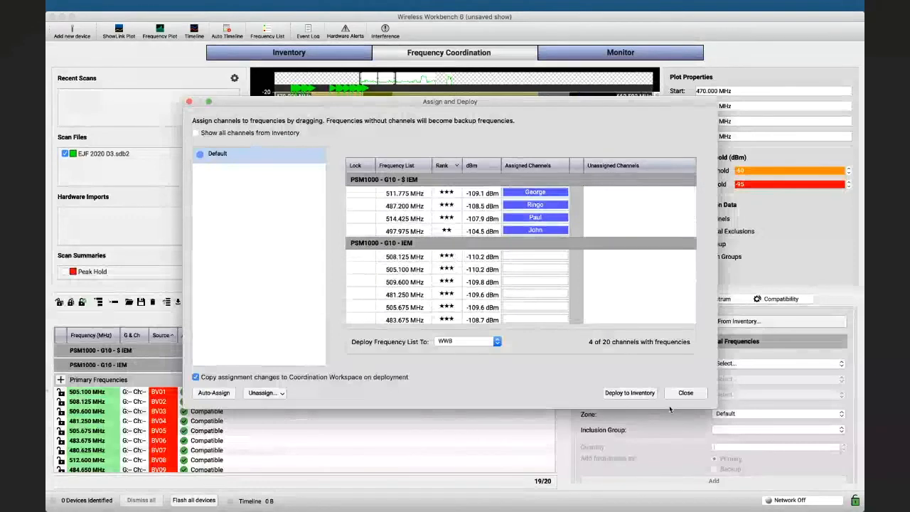
{"action": "left_click", "coordinate": [684, 392]}
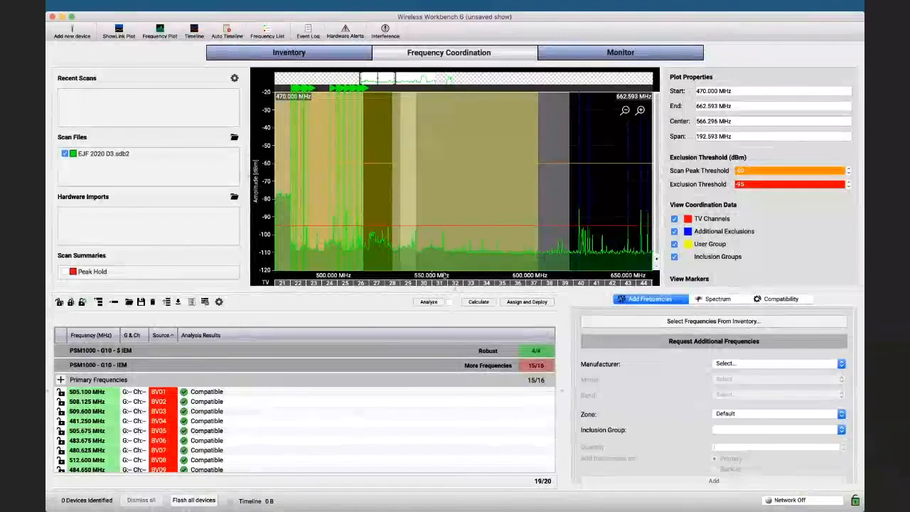
Step: Reopen Assign and Deploy to compare the IEM frequency list with the ungrouped PSM1000 G10 channels, and close it again
{"action": "left_click", "coordinate": [525, 302]}
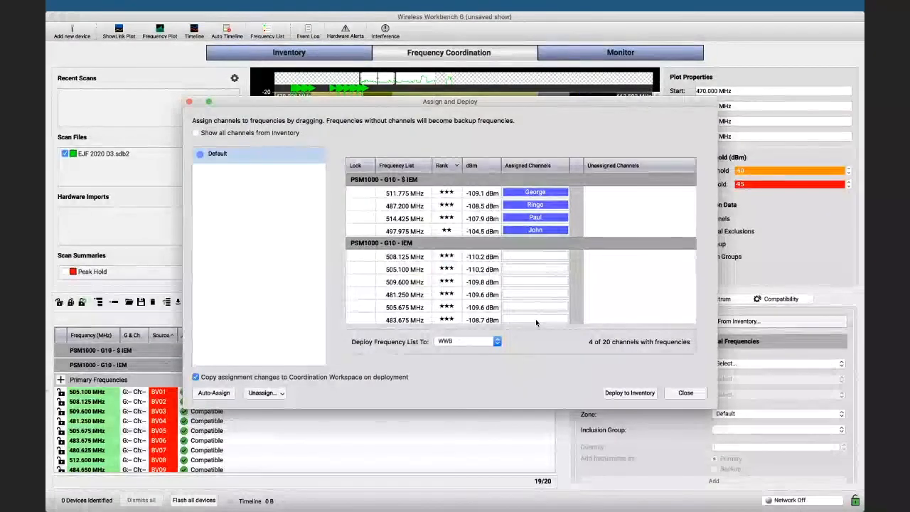
{"action": "scroll", "coordinate": [536, 322], "scroll_direction": "down", "scroll_amount": 5}
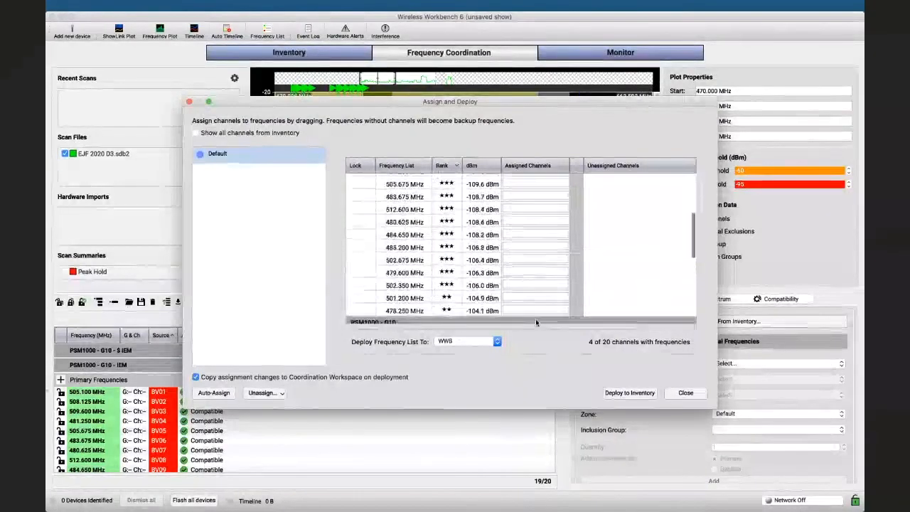
{"action": "scroll", "coordinate": [535, 319], "scroll_direction": "up", "scroll_amount": 10}
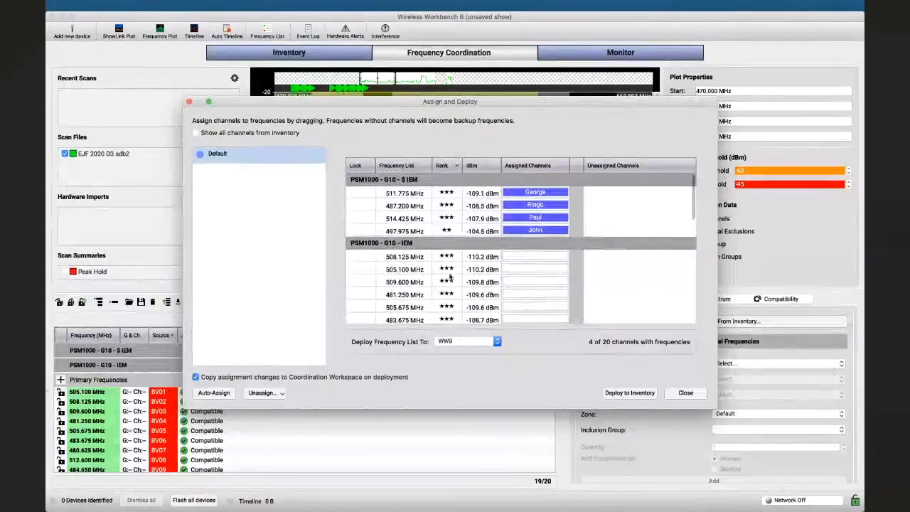
{"action": "scroll", "coordinate": [518, 313], "scroll_direction": "down", "scroll_amount": 10}
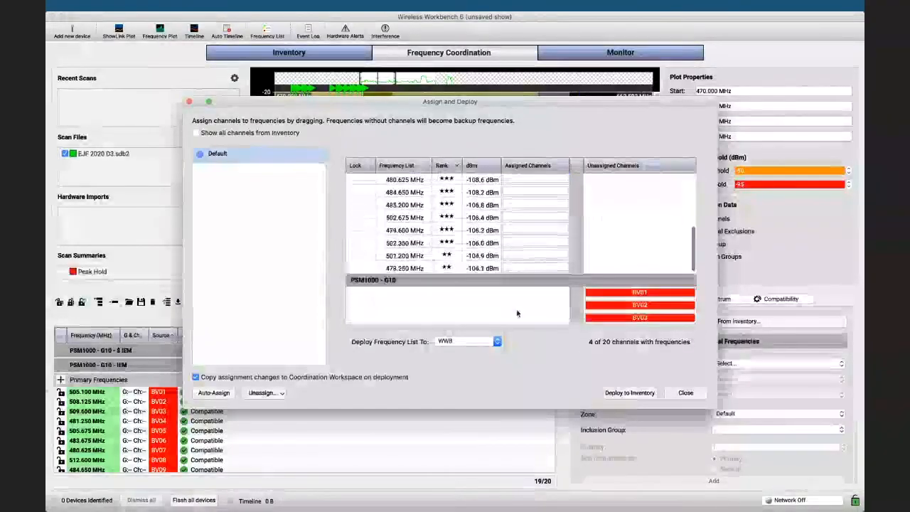
{"action": "scroll", "coordinate": [517, 313], "scroll_direction": "down", "scroll_amount": 5}
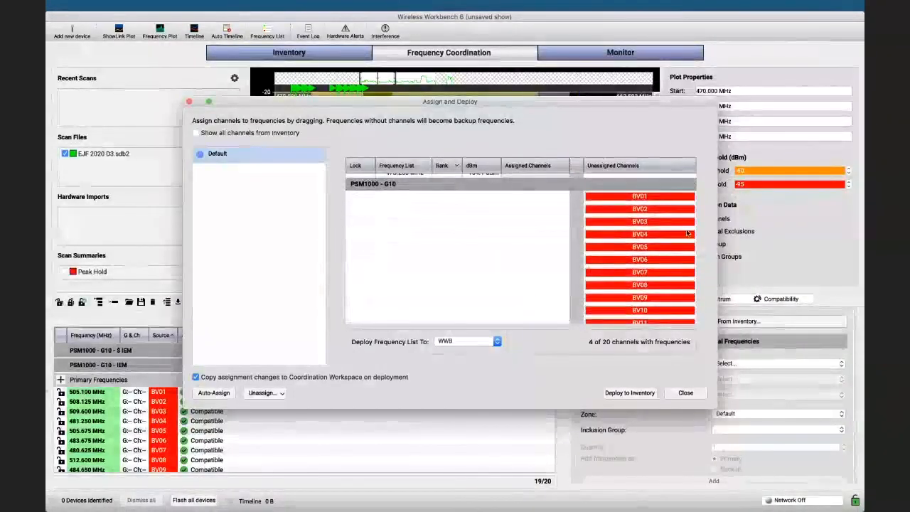
{"action": "left_click", "coordinate": [685, 393]}
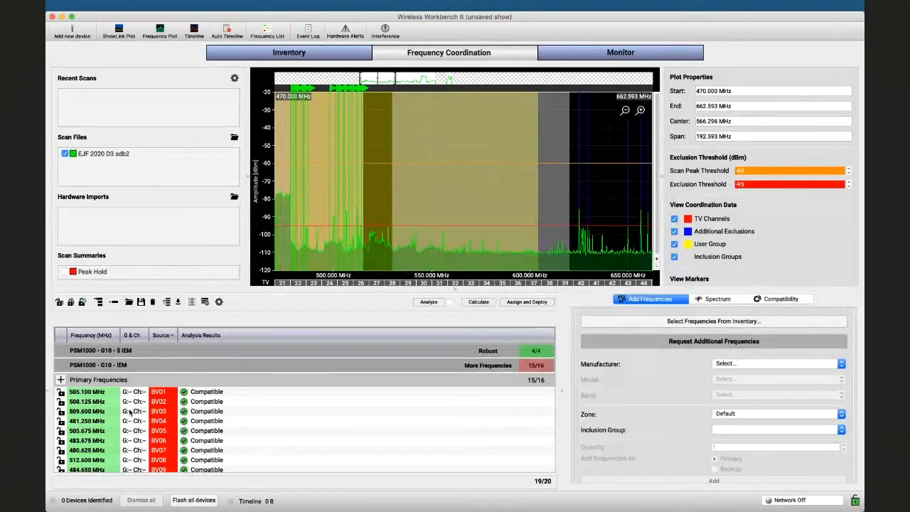
Step: Compare the workspace's PSM1000 G10 IEM set with the inclusion groups of the in-ear monitors in the inventory
{"action": "left_click_drag", "start_coordinate": [177, 361], "coordinate": [290, 184]}
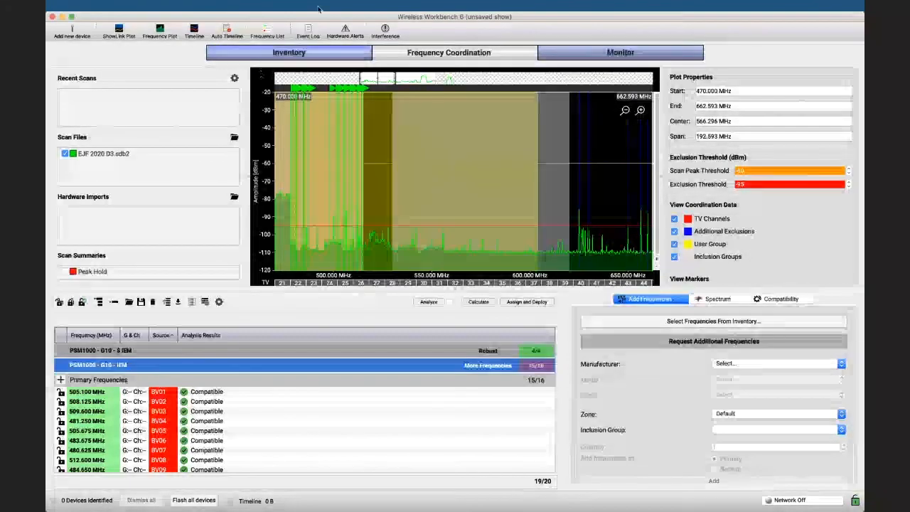
{"action": "left_click", "coordinate": [309, 55]}
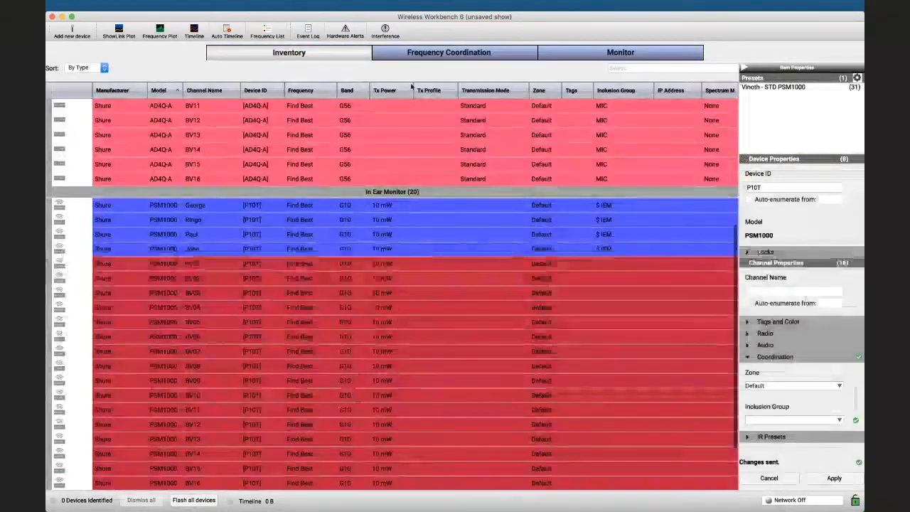
{"action": "left_click", "coordinate": [461, 55]}
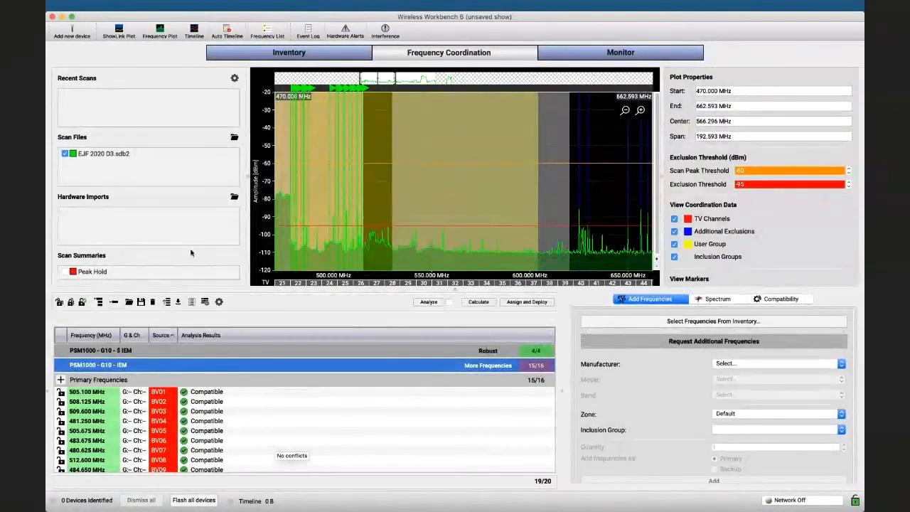
Step: Clear the coordination workspace and add the frequencies of all inventory channels to it again
{"action": "left_click", "coordinate": [151, 303]}
{"action": "left_click", "coordinate": [531, 261]}
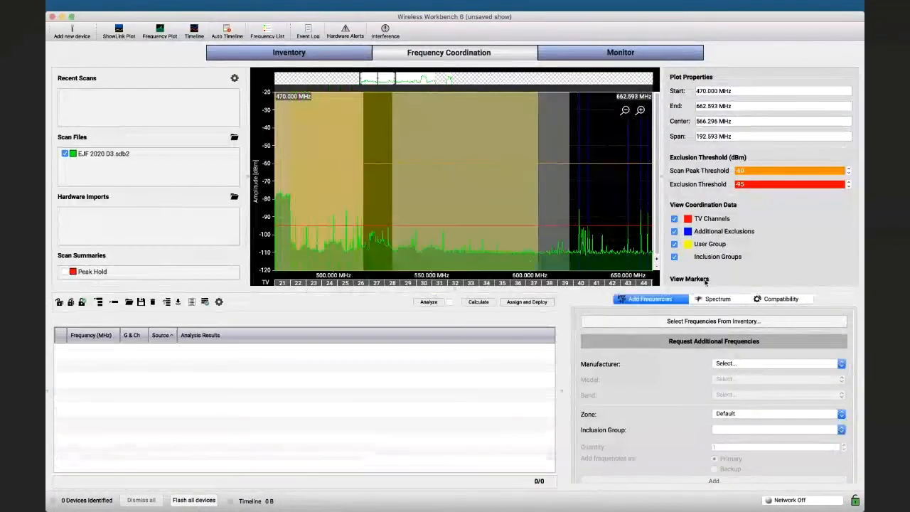
{"action": "left_click", "coordinate": [676, 323]}
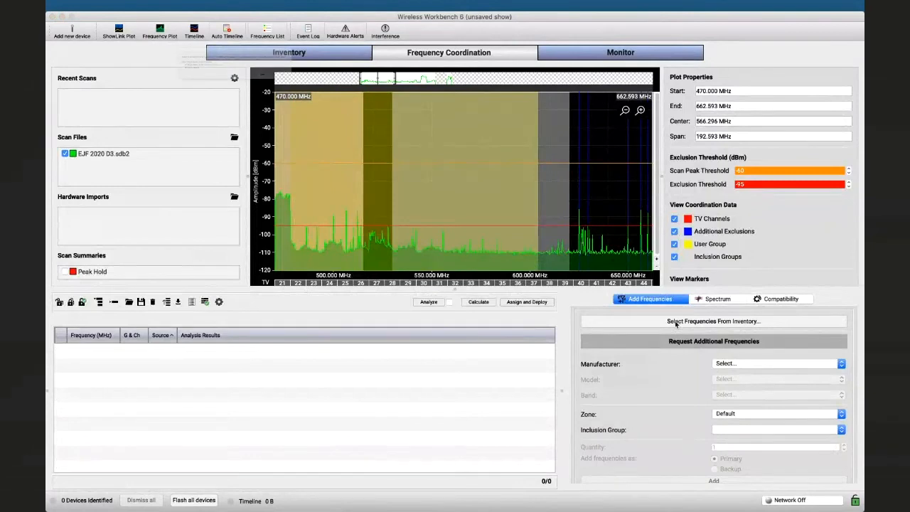
{"action": "left_click", "coordinate": [399, 97]}
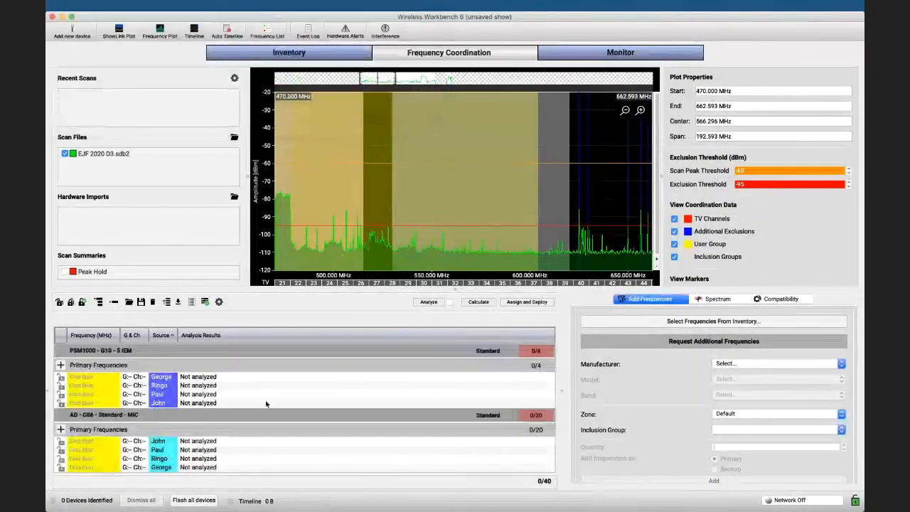
Step: Calculate frequencies for all sets, stop the calculation, and review the AD G56 MIC and ungrouped PSM1000 G10 sets
{"action": "left_click", "coordinate": [478, 303]}
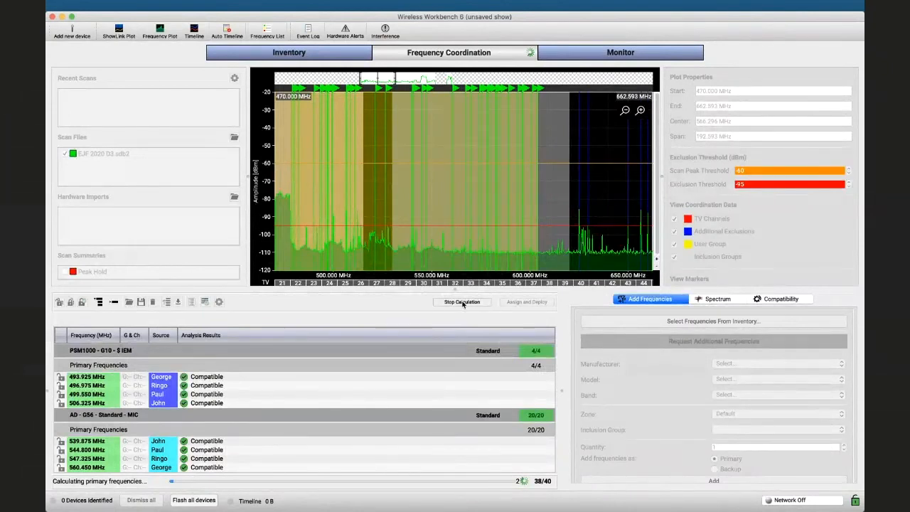
{"action": "left_click", "coordinate": [462, 302]}
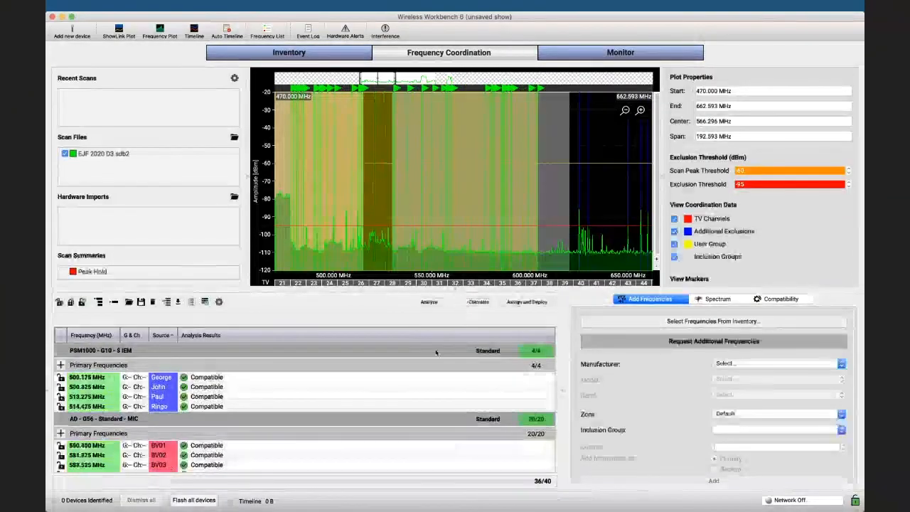
{"action": "left_click", "coordinate": [421, 421]}
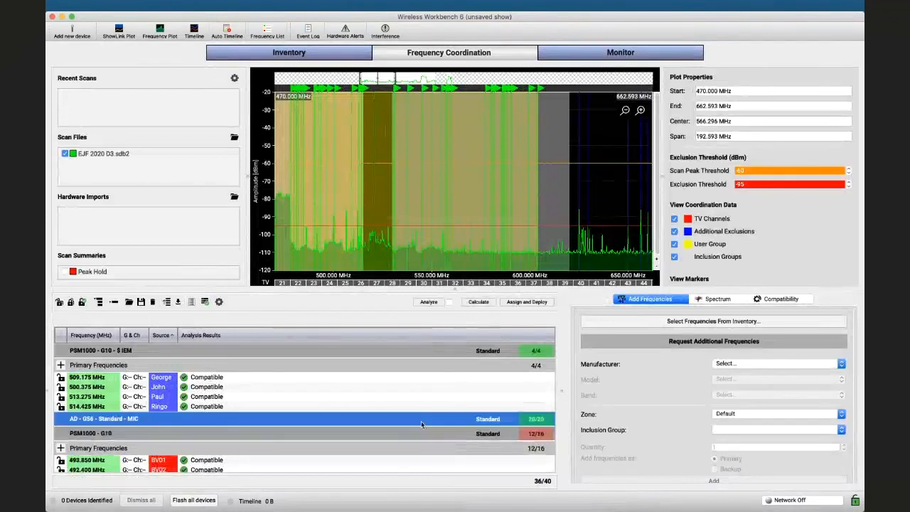
{"action": "left_click", "coordinate": [416, 435]}
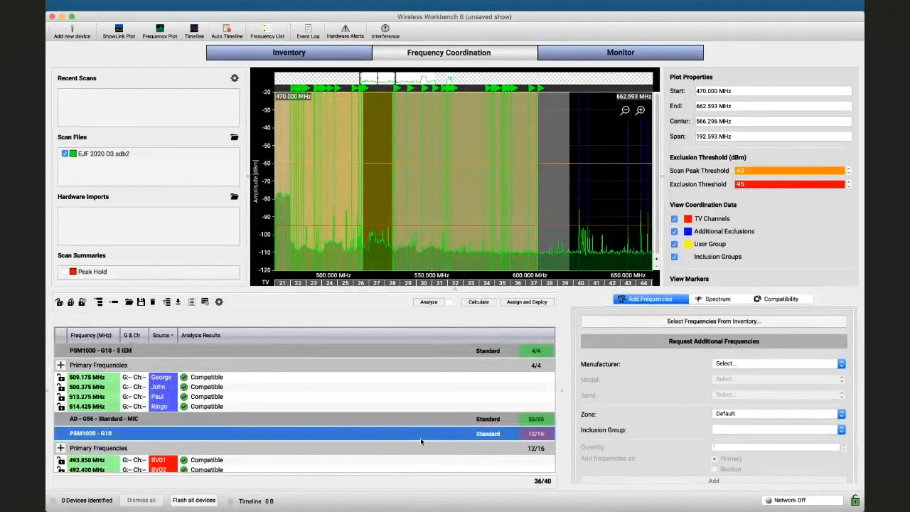
{"action": "left_click_drag", "start_coordinate": [421, 438], "coordinate": [415, 359]}
Step: Examine the zone and inclusion group move options of the AD G56 MIC set, and review the inventory's inclusion groups
{"action": "left_click", "coordinate": [270, 420]}
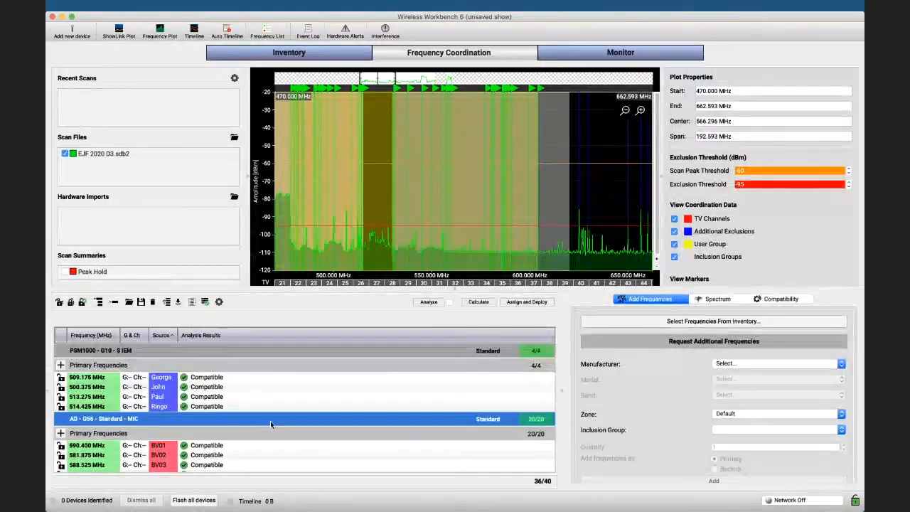
{"action": "right_click", "coordinate": [270, 421]}
{"action": "mouse_move", "coordinate": [342, 381]}
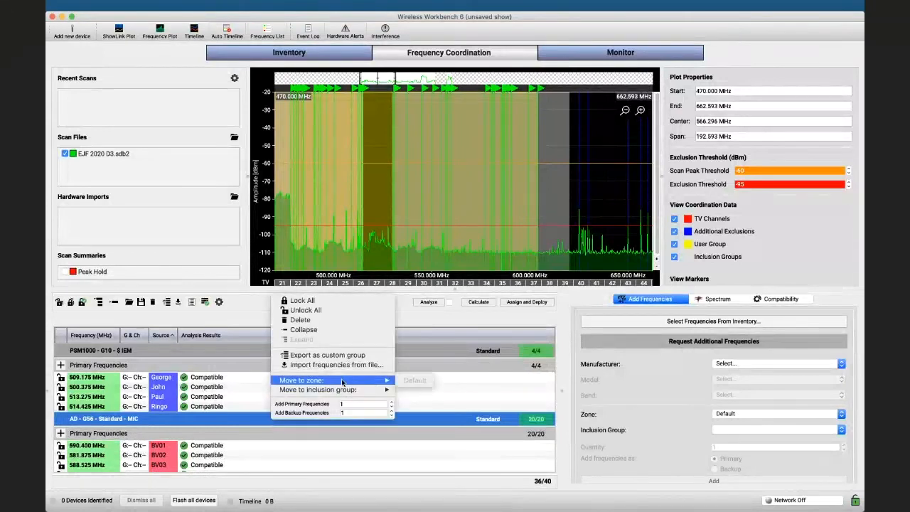
{"action": "left_click", "coordinate": [442, 366]}
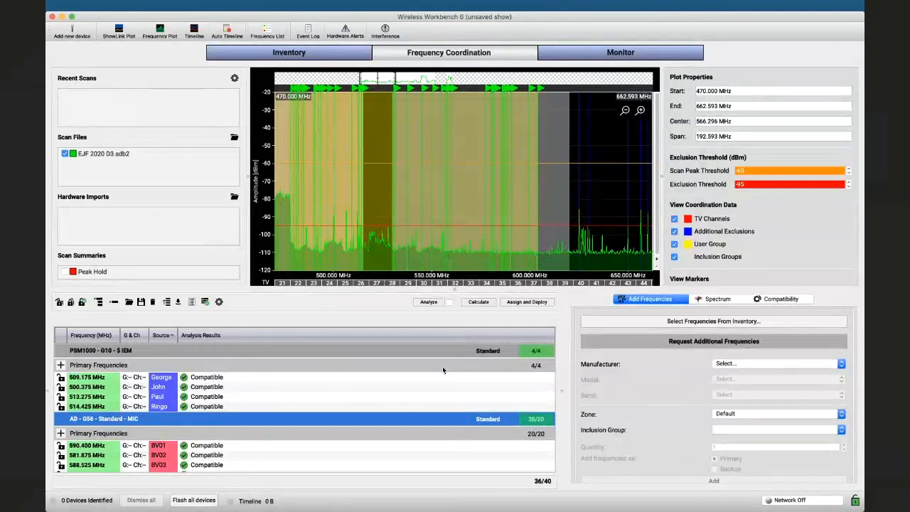
{"action": "left_click", "coordinate": [306, 54]}
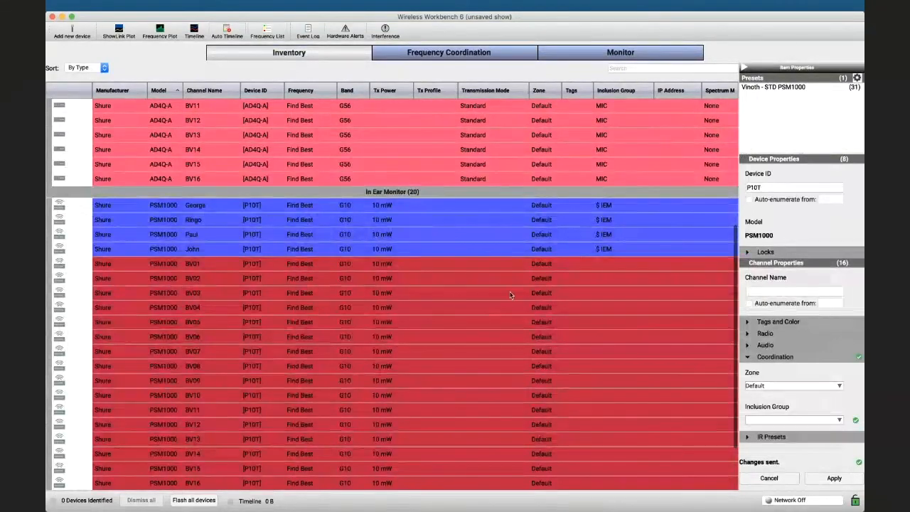
Step: In frequency coordination, set up an additional frequency request for Shure AD4Q-A, band G55, with the Standard RF profile
{"action": "left_click", "coordinate": [449, 53]}
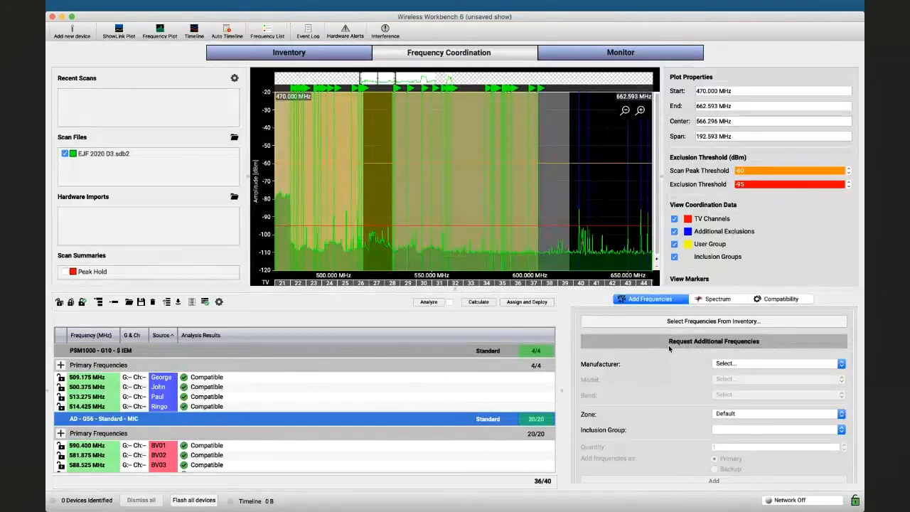
{"action": "left_click", "coordinate": [755, 363]}
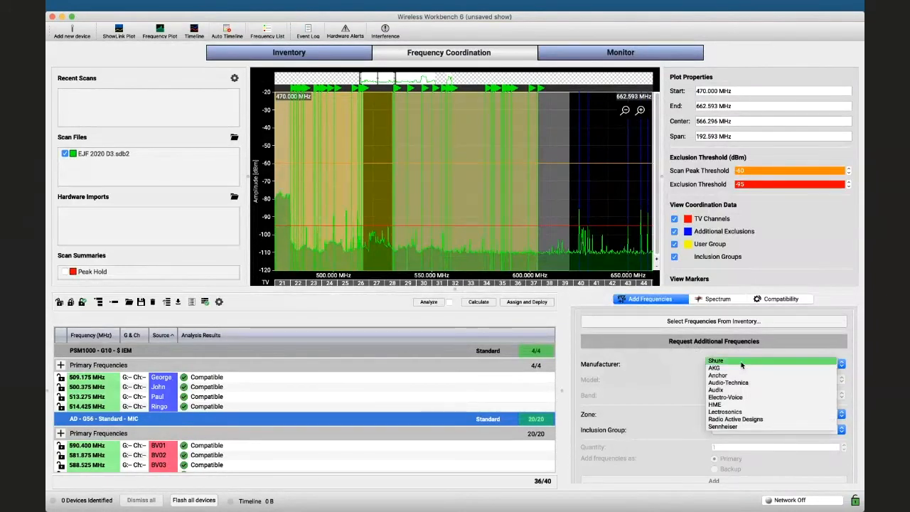
{"action": "left_click", "coordinate": [756, 363]}
{"action": "left_click", "coordinate": [744, 380]}
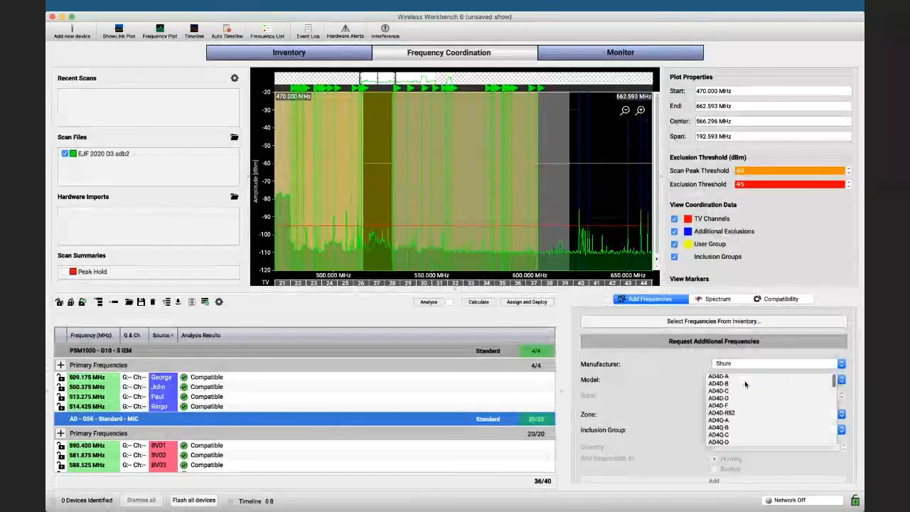
{"action": "left_click", "coordinate": [737, 421]}
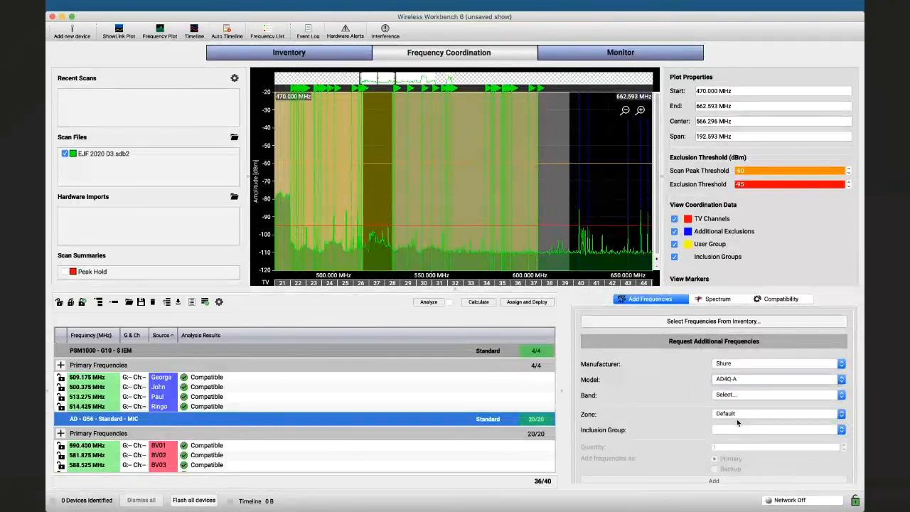
{"action": "left_click", "coordinate": [730, 396]}
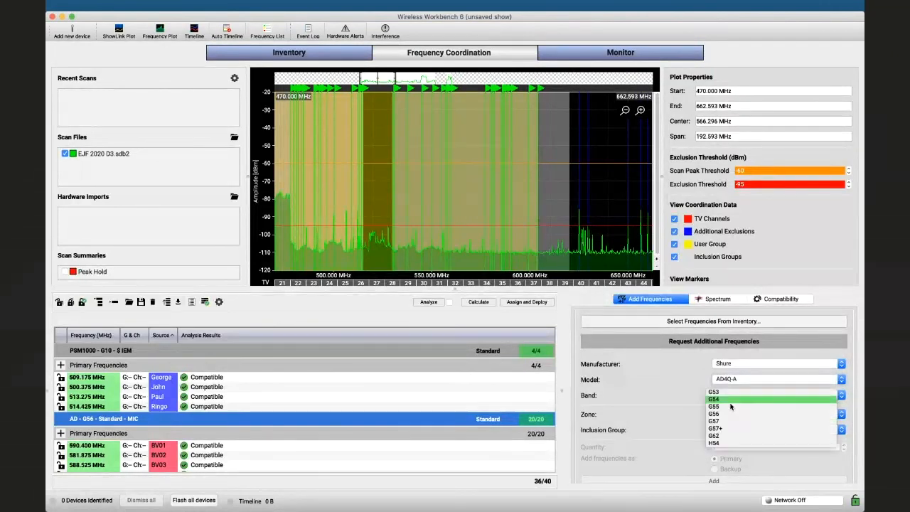
{"action": "left_click", "coordinate": [728, 406]}
{"action": "left_click", "coordinate": [730, 411]}
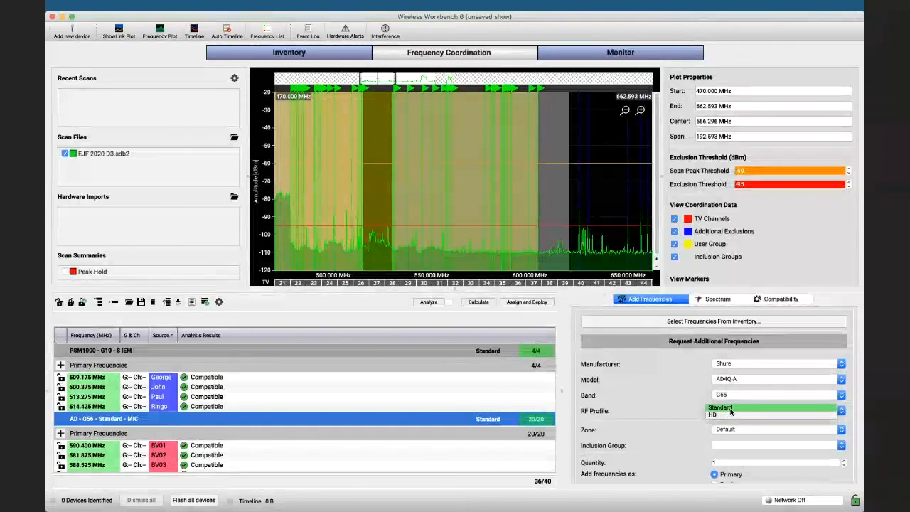
{"action": "left_click", "coordinate": [730, 409]}
Step: Set the request's quantity to 2 and add the frequencies as primary to the workspace
{"action": "scroll", "coordinate": [727, 389], "scroll_direction": "down", "scroll_amount": 2}
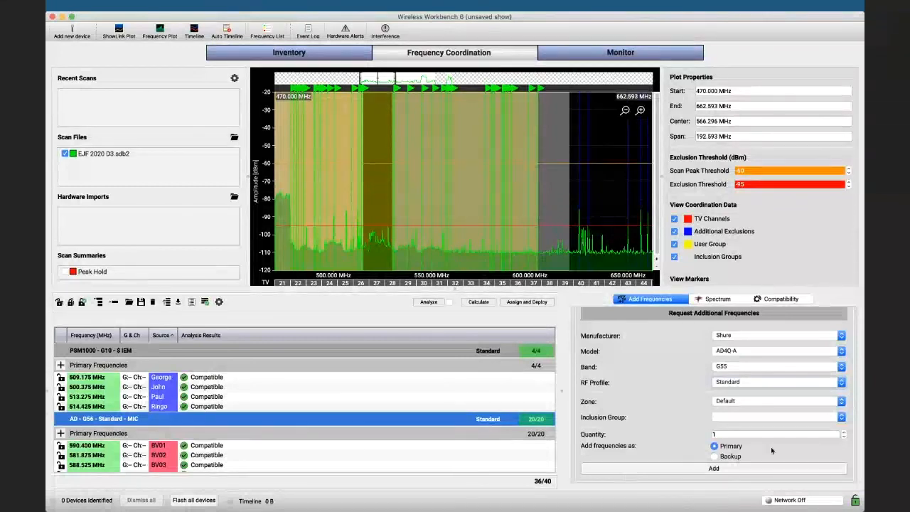
{"action": "left_click", "coordinate": [728, 434]}
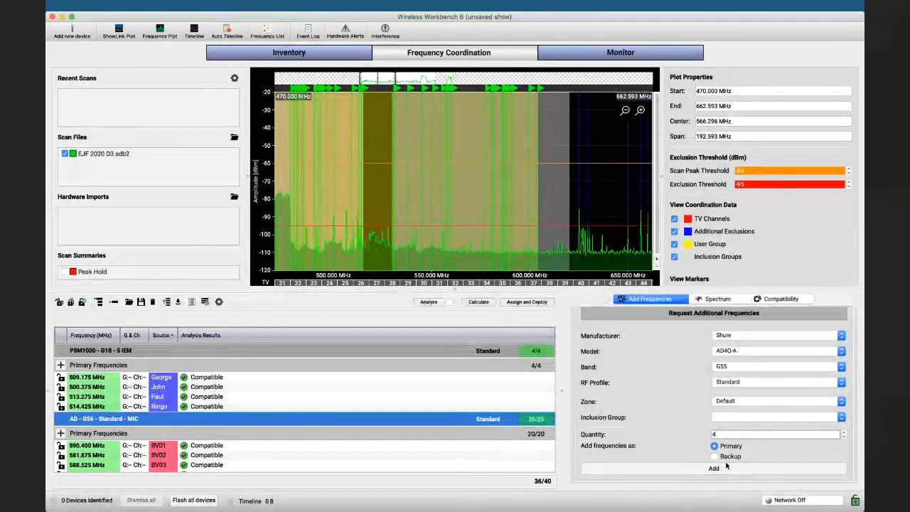
{"action": "key", "text": "BackSpace"}
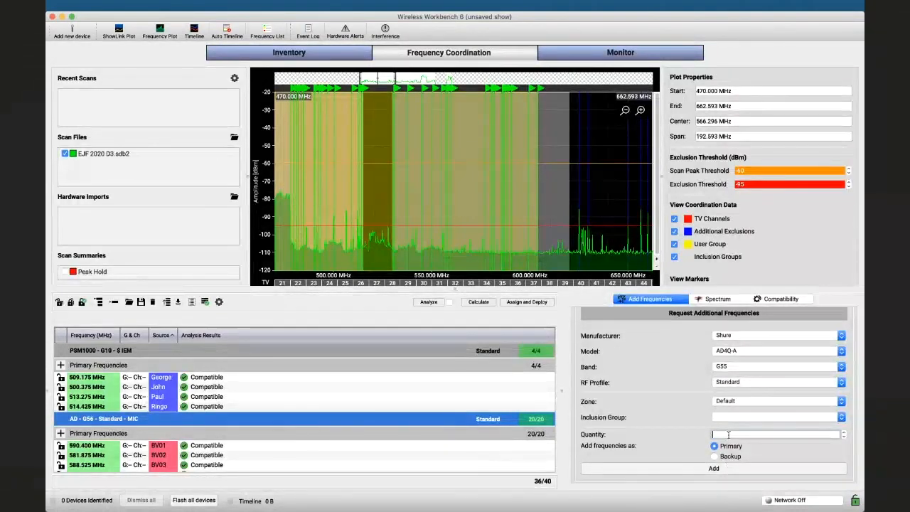
{"action": "type", "text": "2"}
{"action": "left_click", "coordinate": [717, 468]}
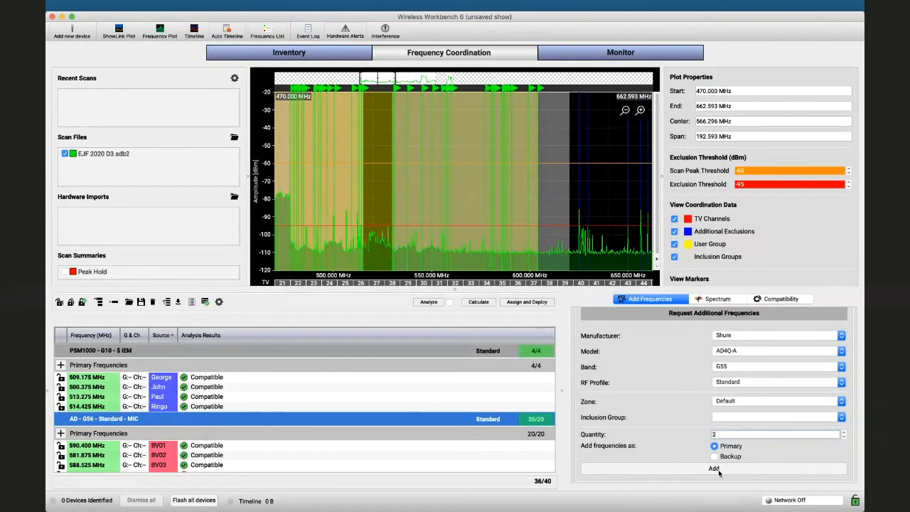